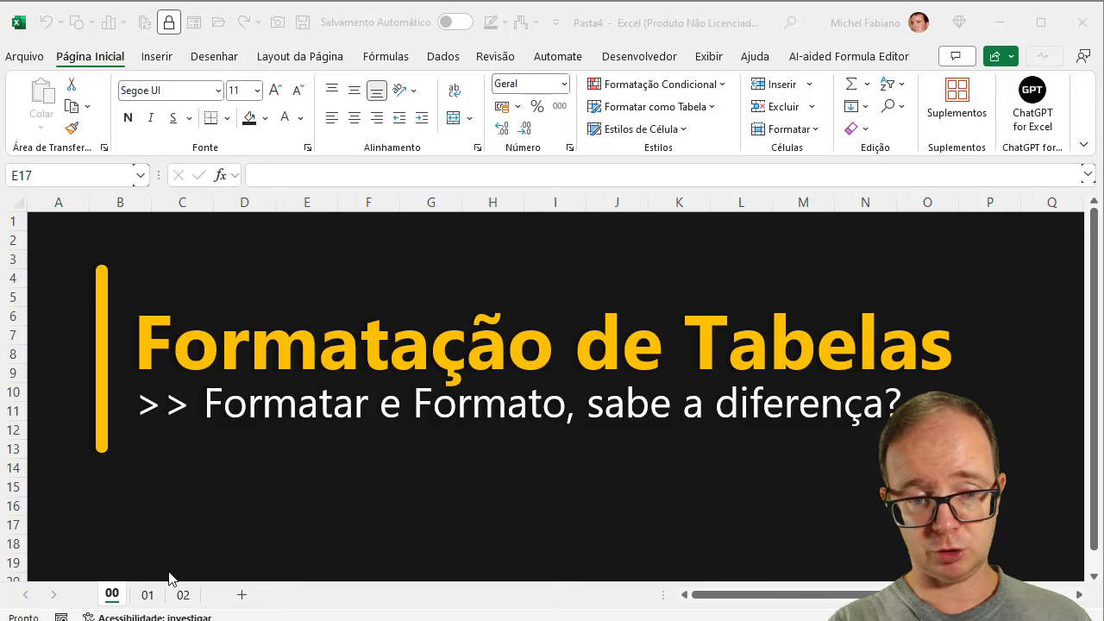
Step: Go to sheet 01, which holds the plain ID, Analista, Tempo and Situação table
left_click(147, 594)
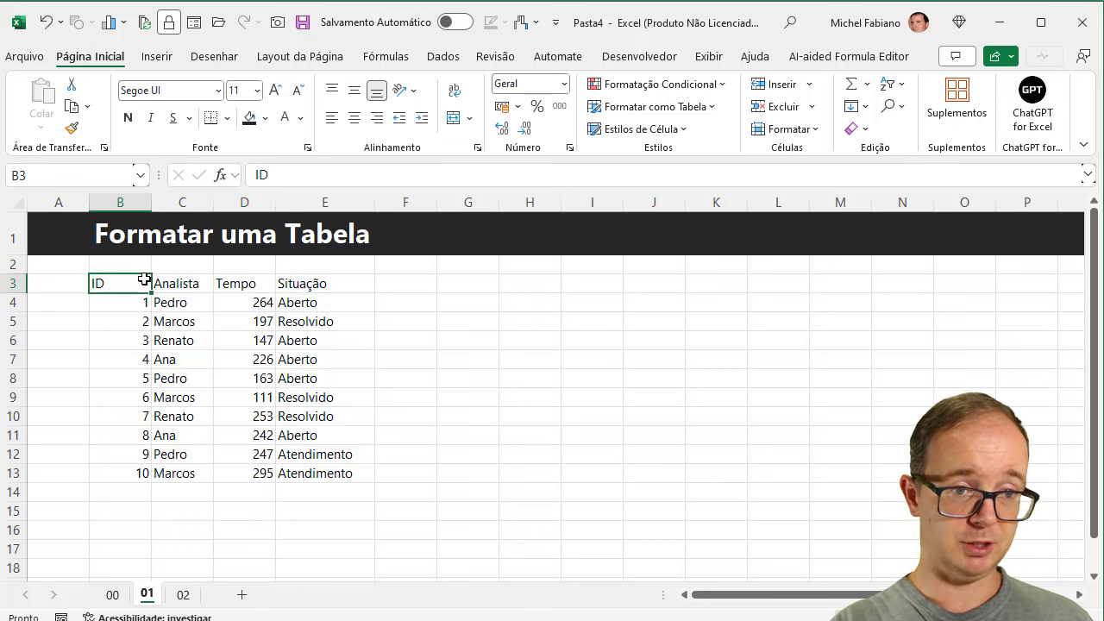
Step: Fill the header row B3:E3 with dark blue and make its text white
left_click_drag(138, 283, 287, 471)
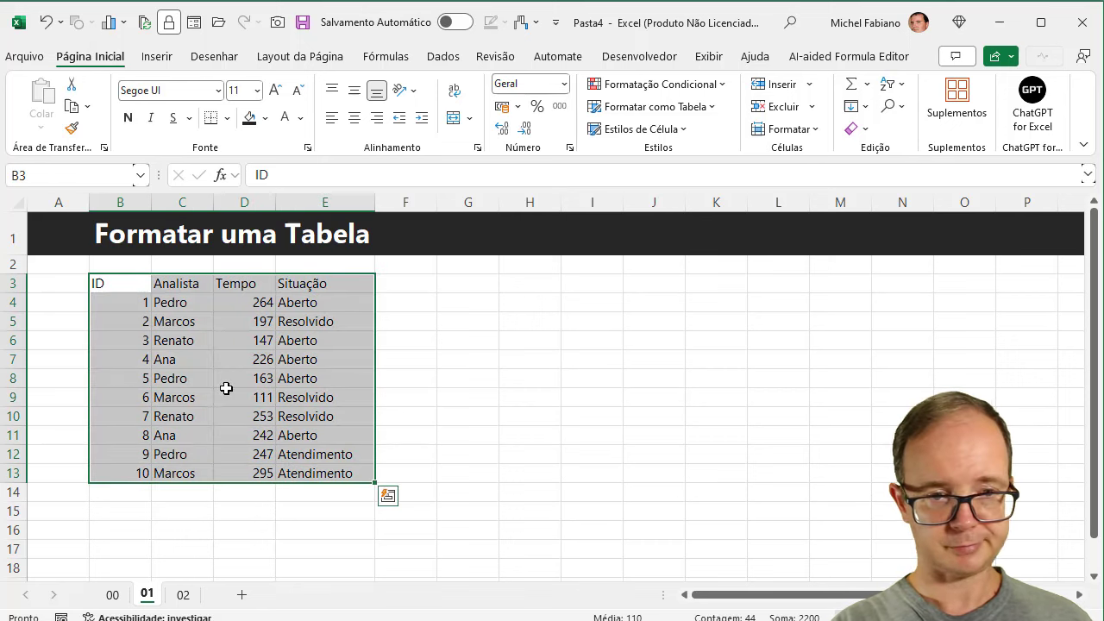
left_click(129, 283)
left_click_drag(259, 321, 261, 393)
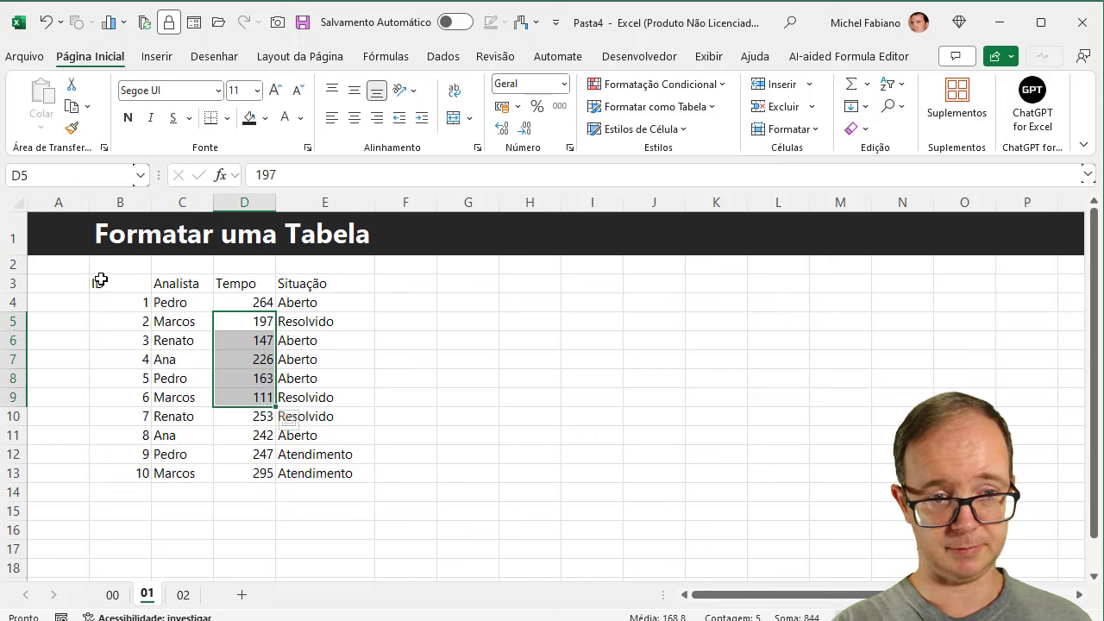
left_click_drag(101, 280, 308, 281)
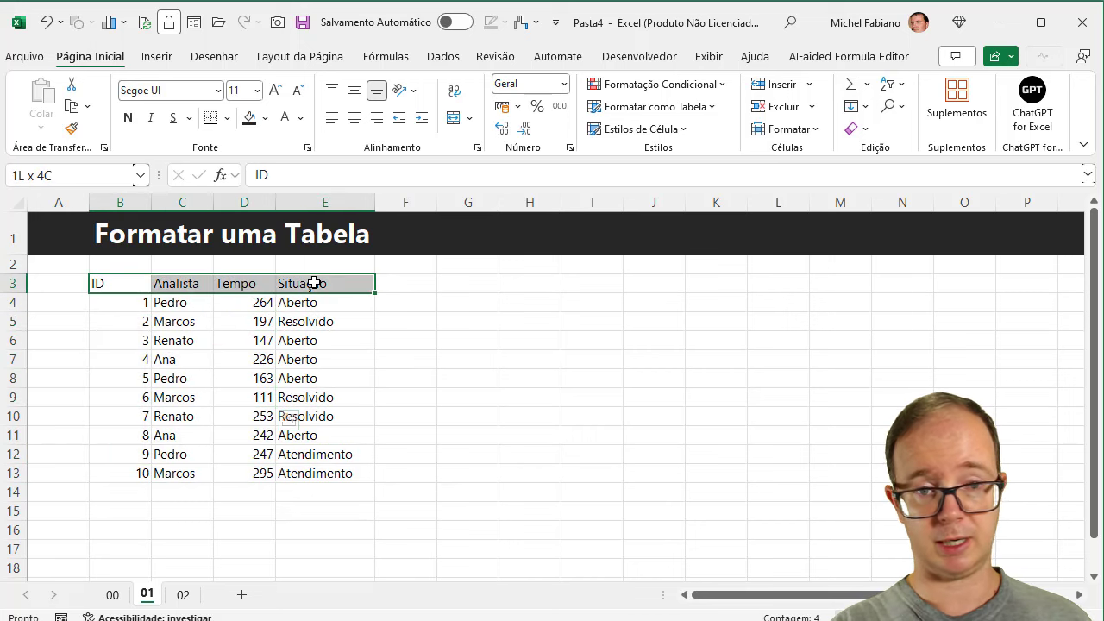
left_click_drag(143, 283, 341, 286)
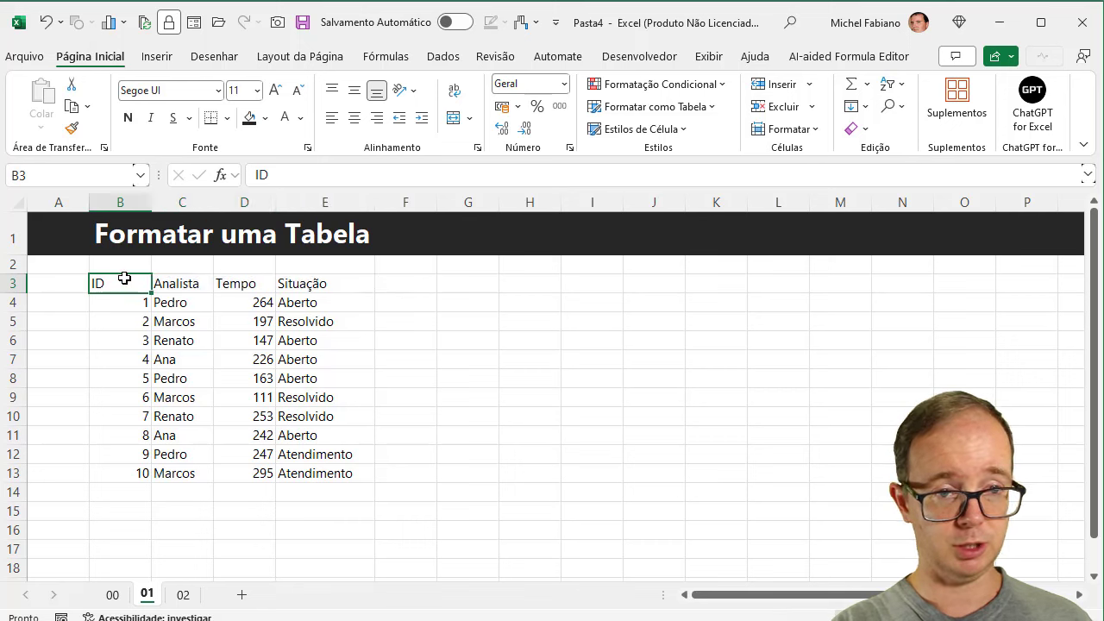
left_click(249, 119)
left_click(265, 118)
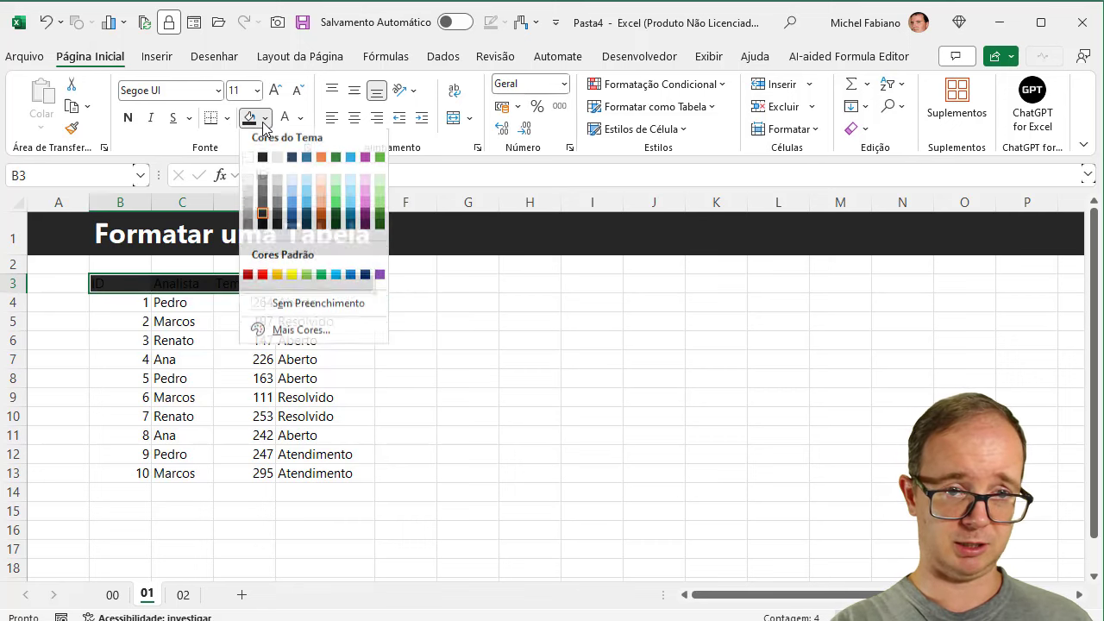
left_click(306, 231)
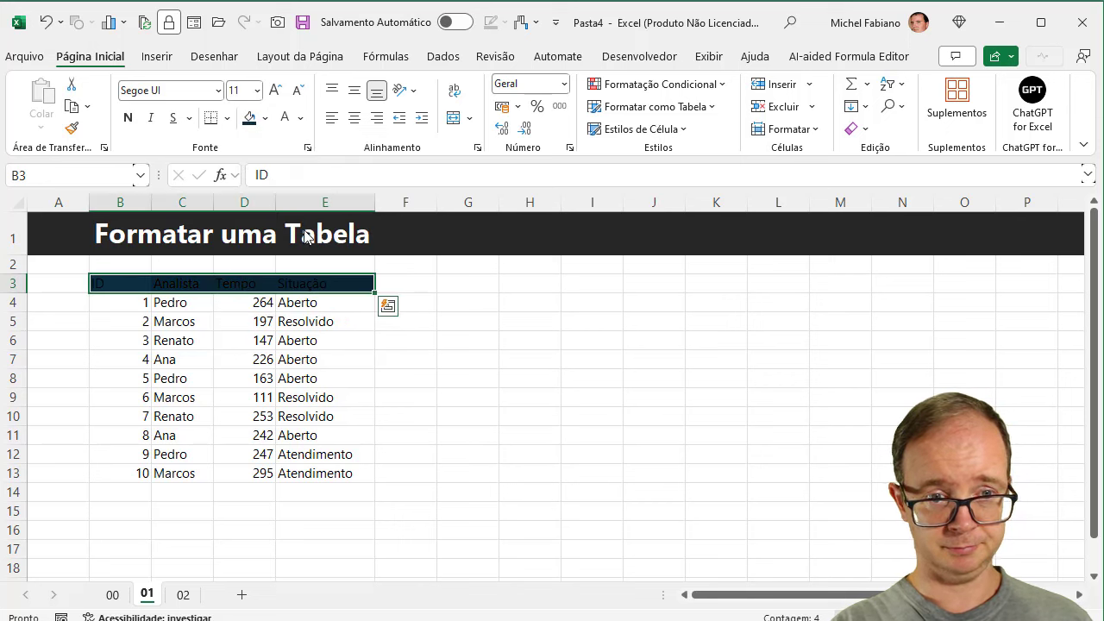
left_click(302, 118)
left_click(284, 189)
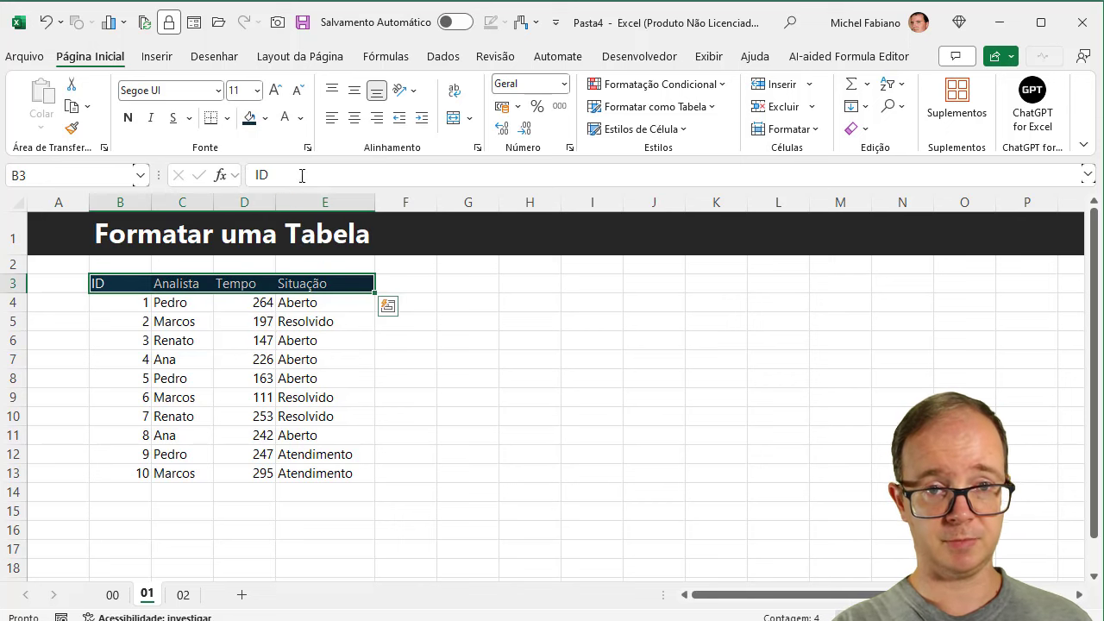
Step: Centre and bold the header labels, trying Rockwell Nova Cond before reverting to Segoe UI
left_click(355, 118)
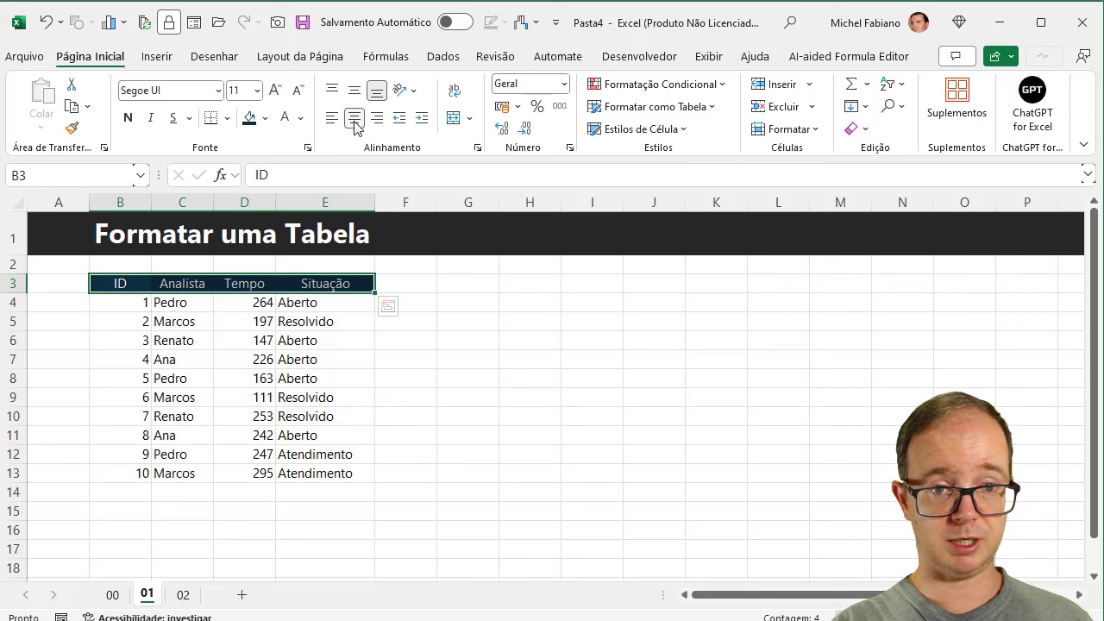
left_click(128, 118)
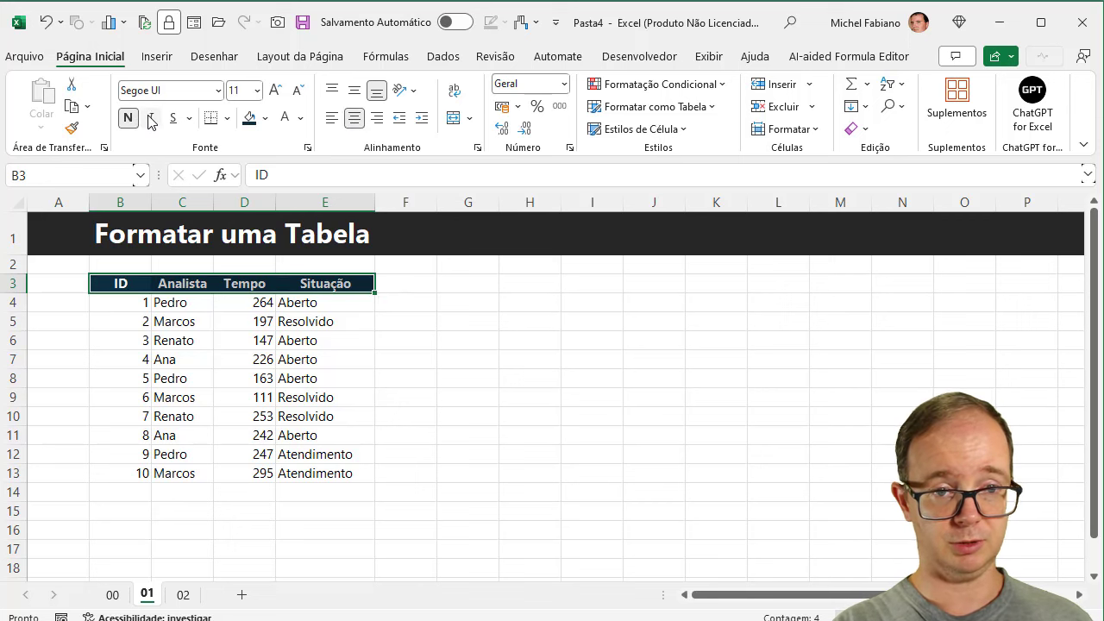
left_click(152, 118)
left_click(152, 118)
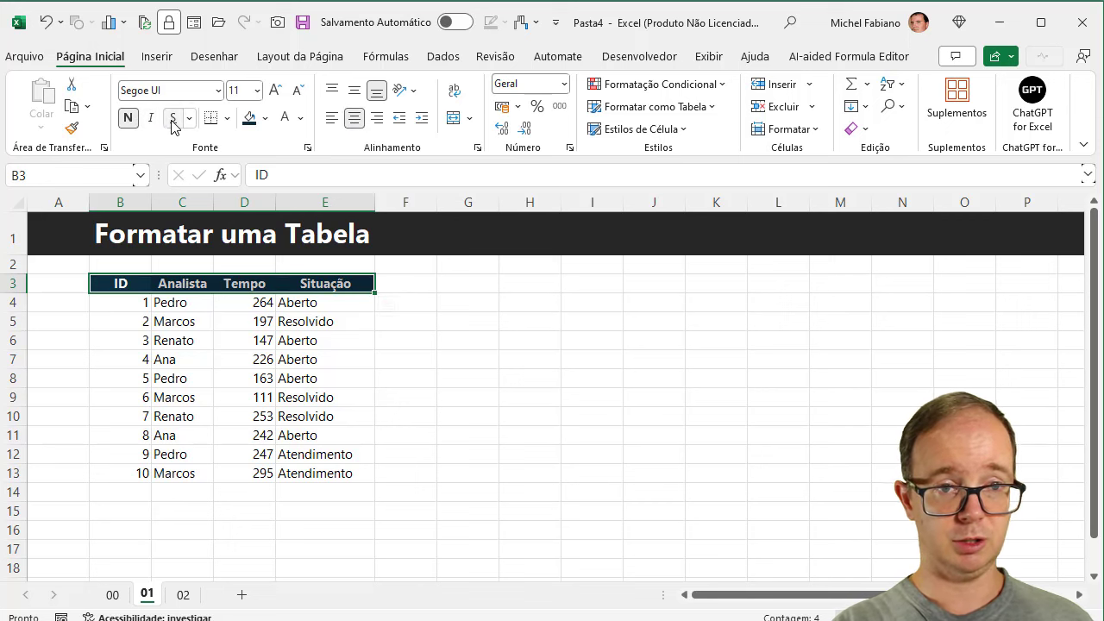
left_click(218, 90)
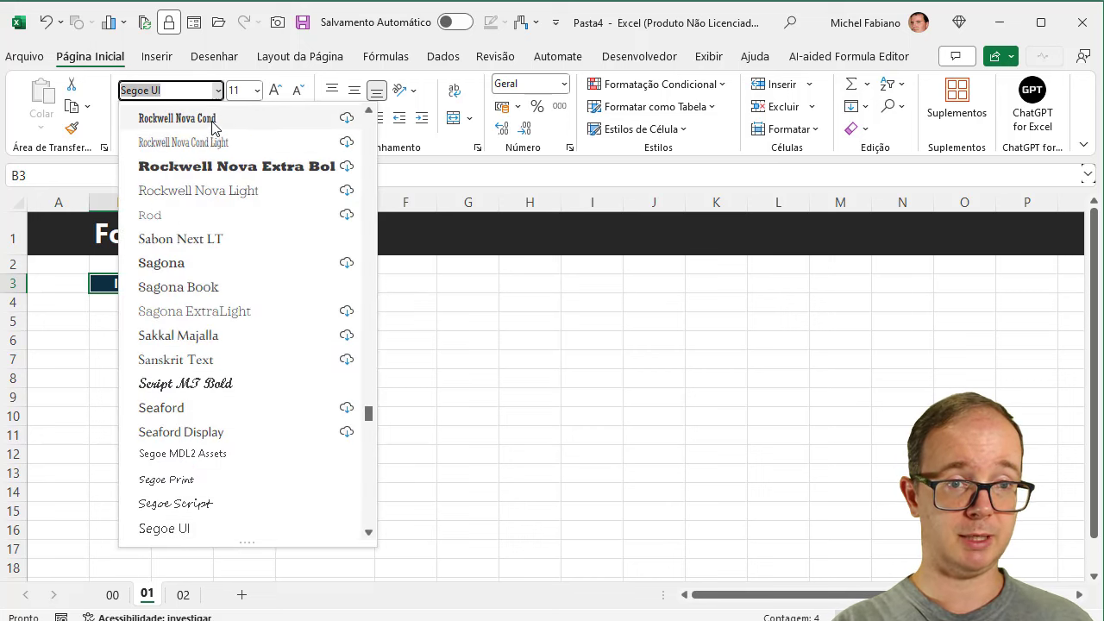
left_click(213, 122)
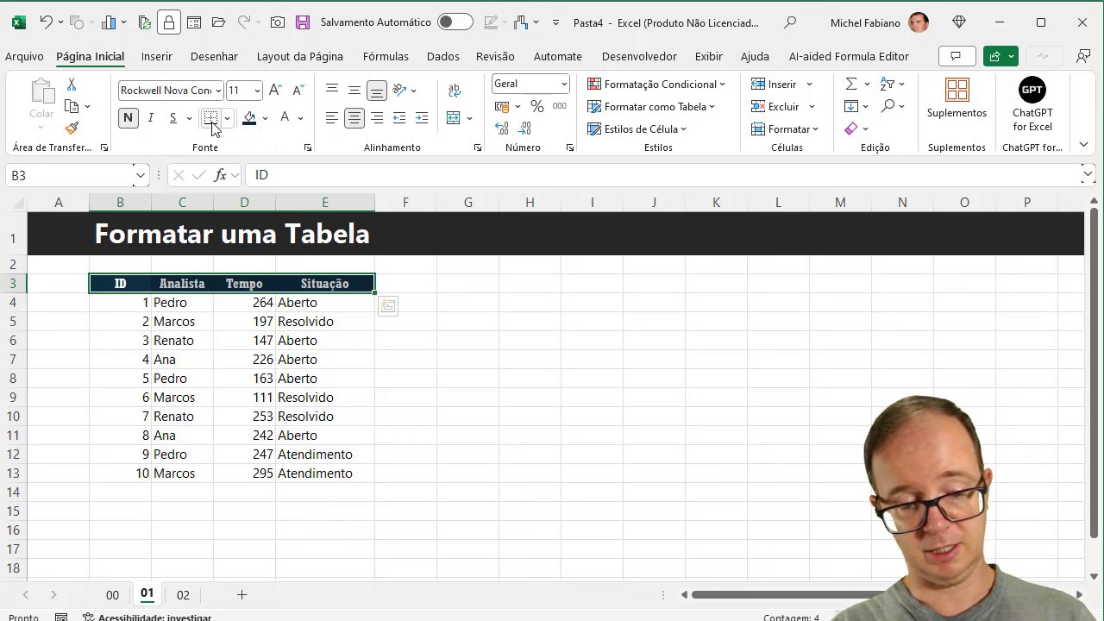
key("ctrl+z")
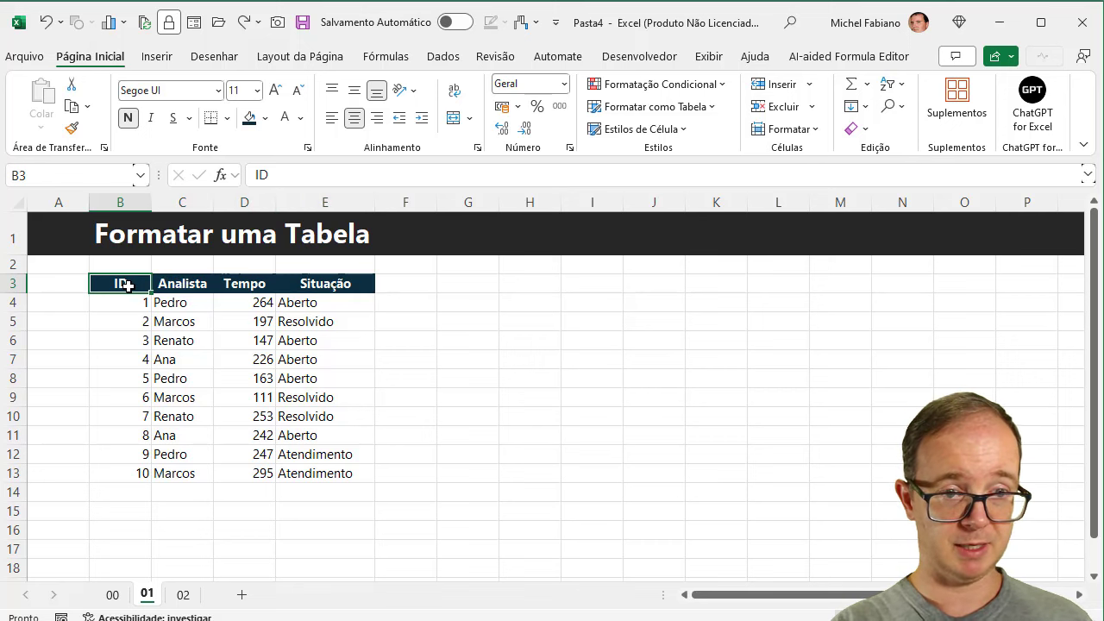
Step: Apply Todas as Bordas (all borders) to every cell of B3:E13
left_click_drag(126, 285, 319, 468)
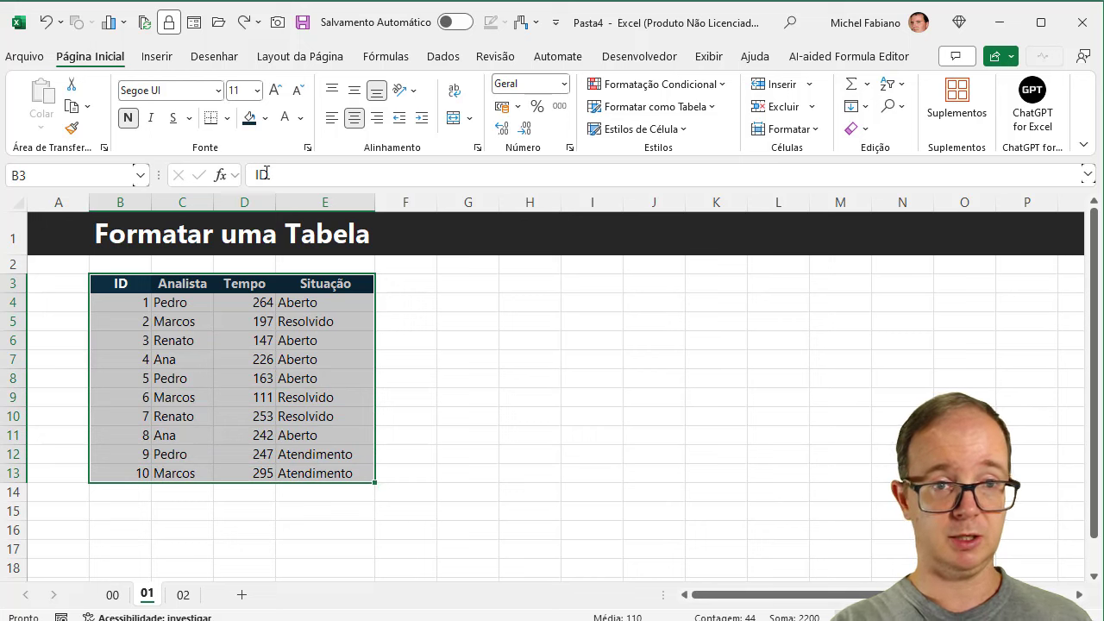
left_click(227, 117)
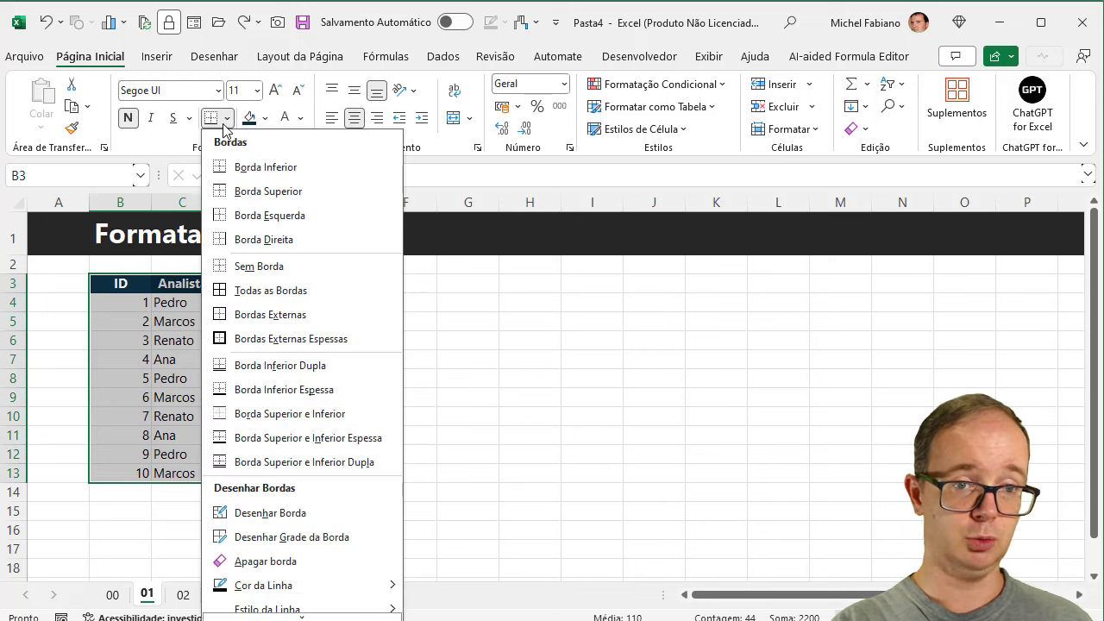
left_click(256, 293)
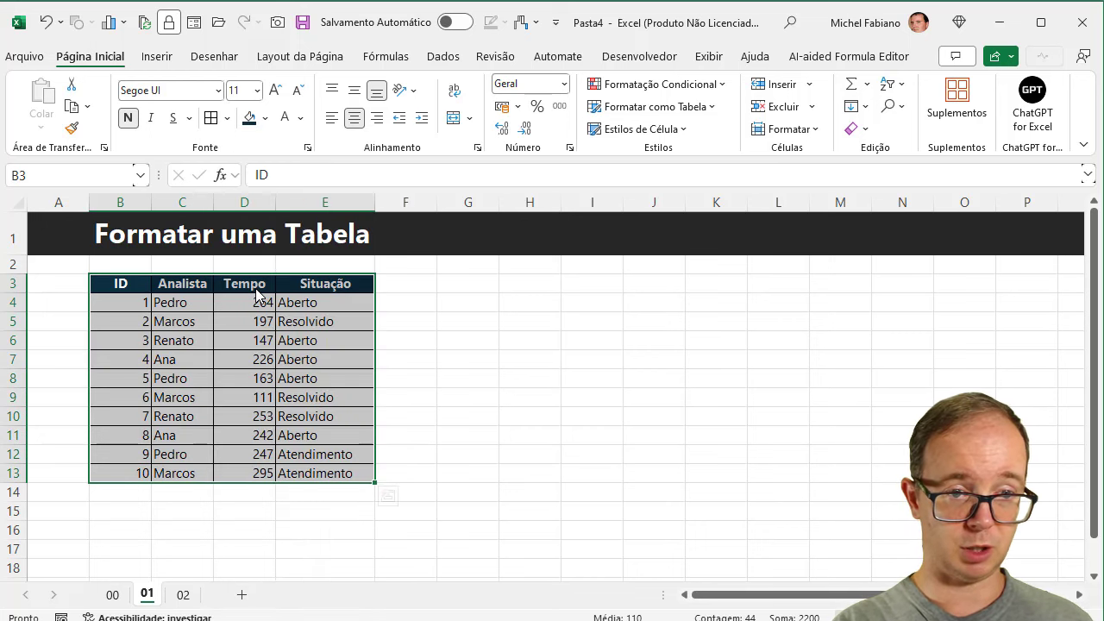
left_click(227, 118)
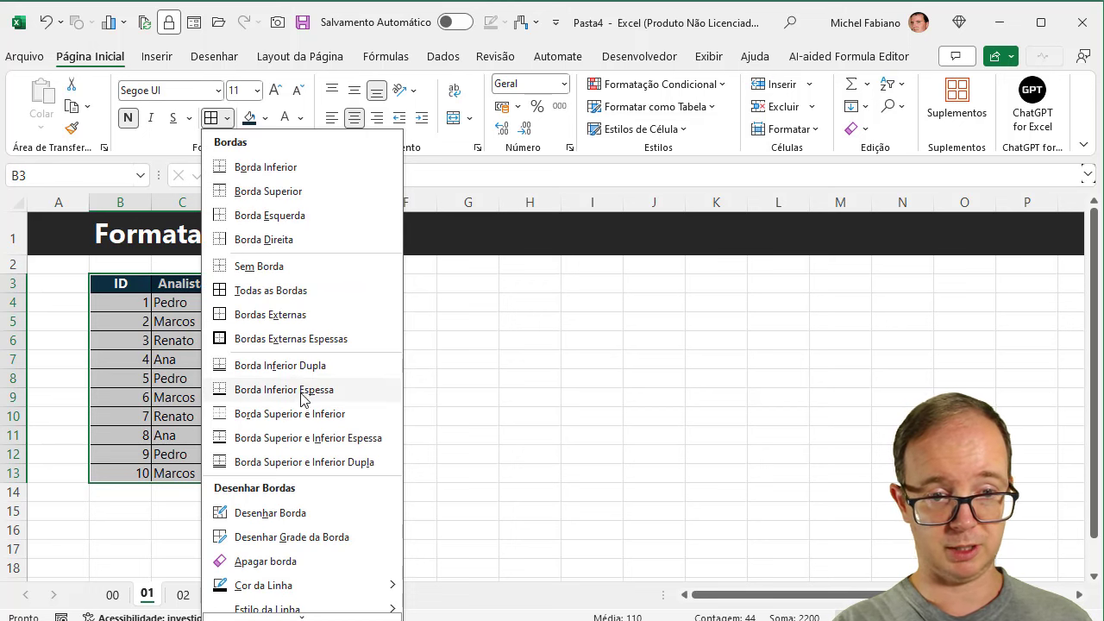
mouse_move(399, 589)
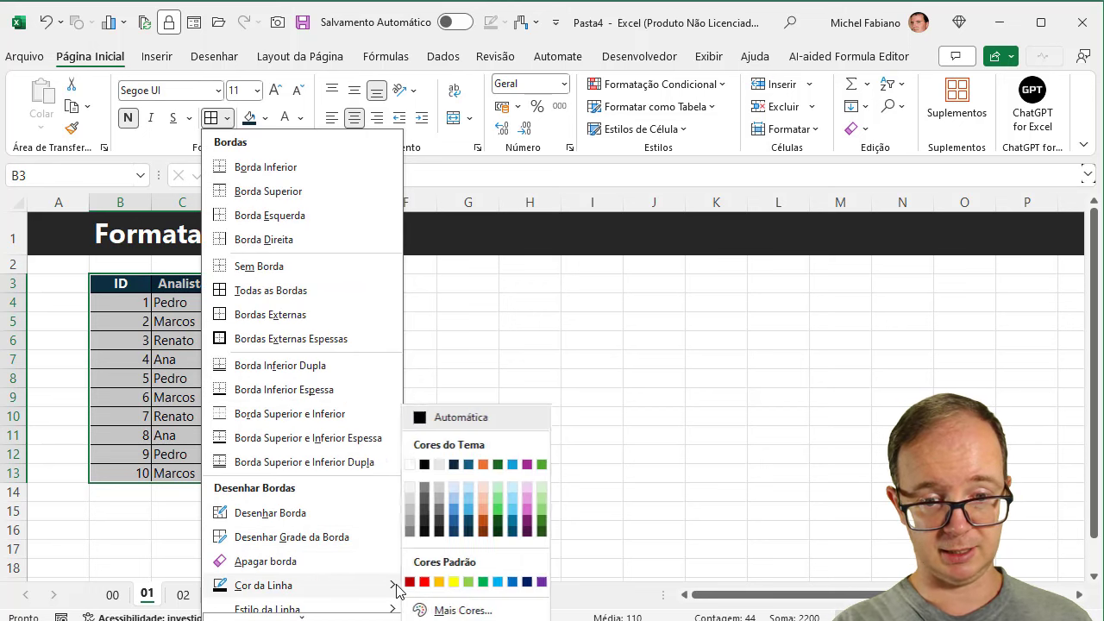
left_click(440, 516)
left_click(169, 340)
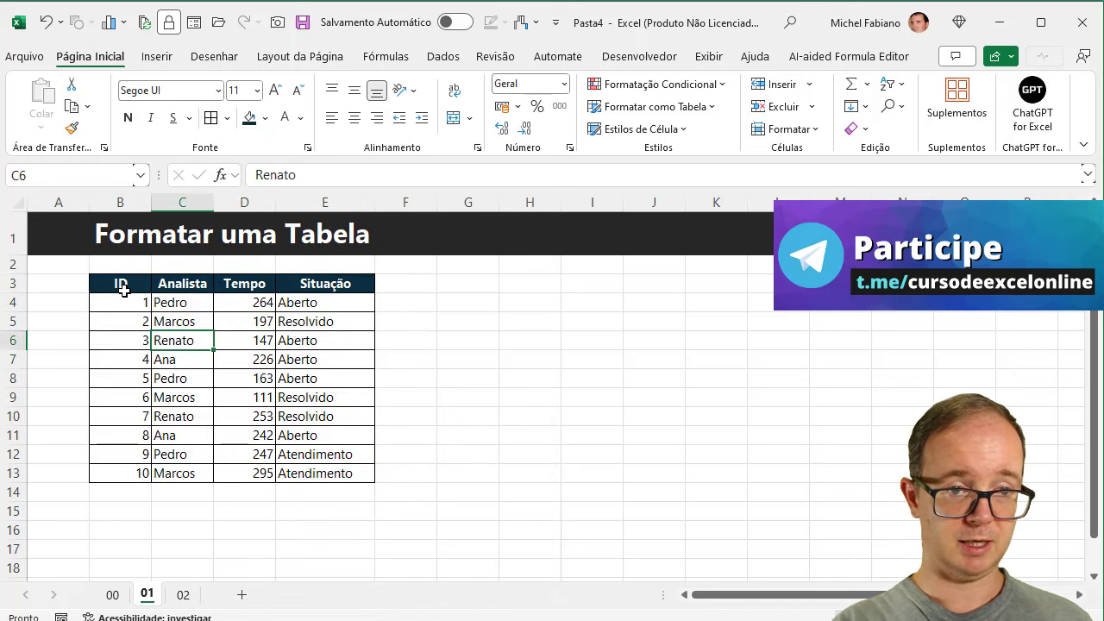
left_click_drag(124, 290, 370, 473)
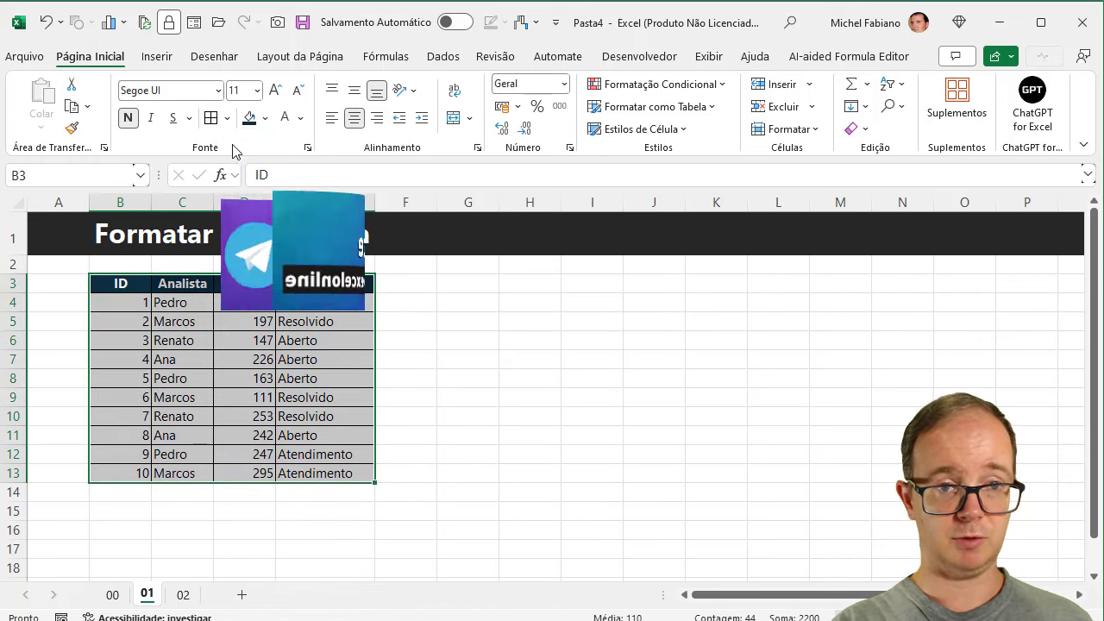
left_click(479, 317)
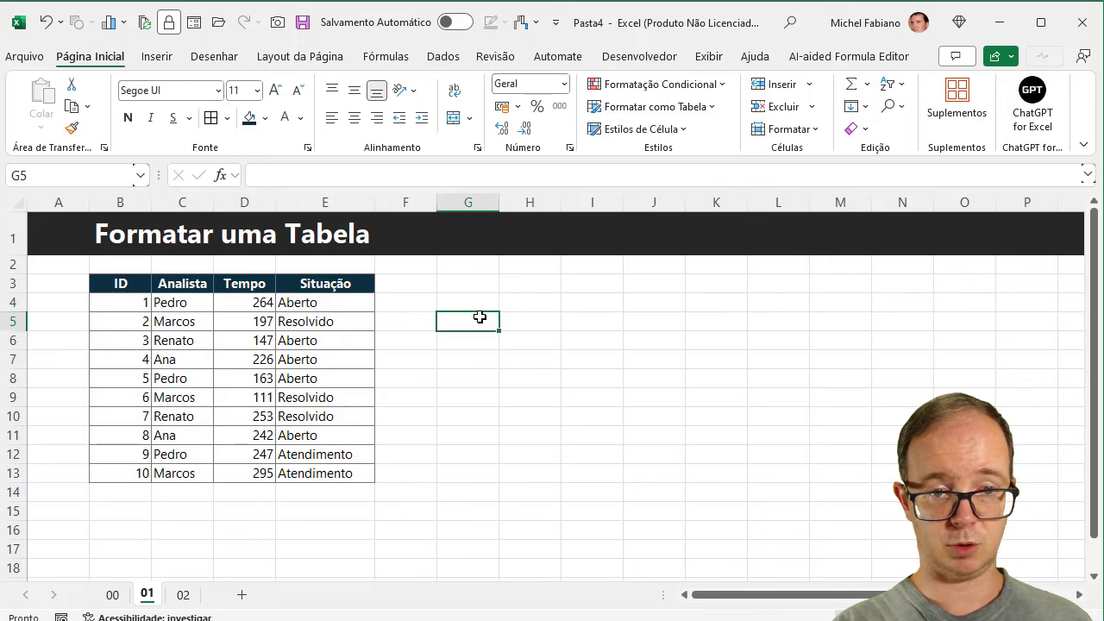
Step: Turn off Linhas de Grade in the Exibir settings so only the table borders show
left_click(709, 56)
left_click(482, 99)
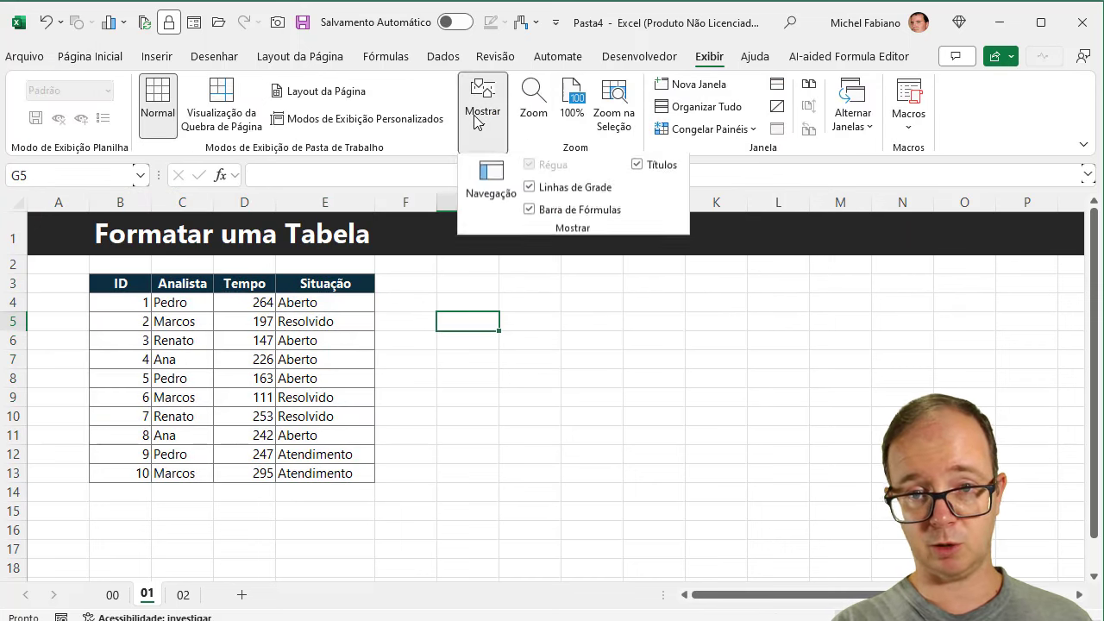
left_click(529, 188)
left_click(444, 414)
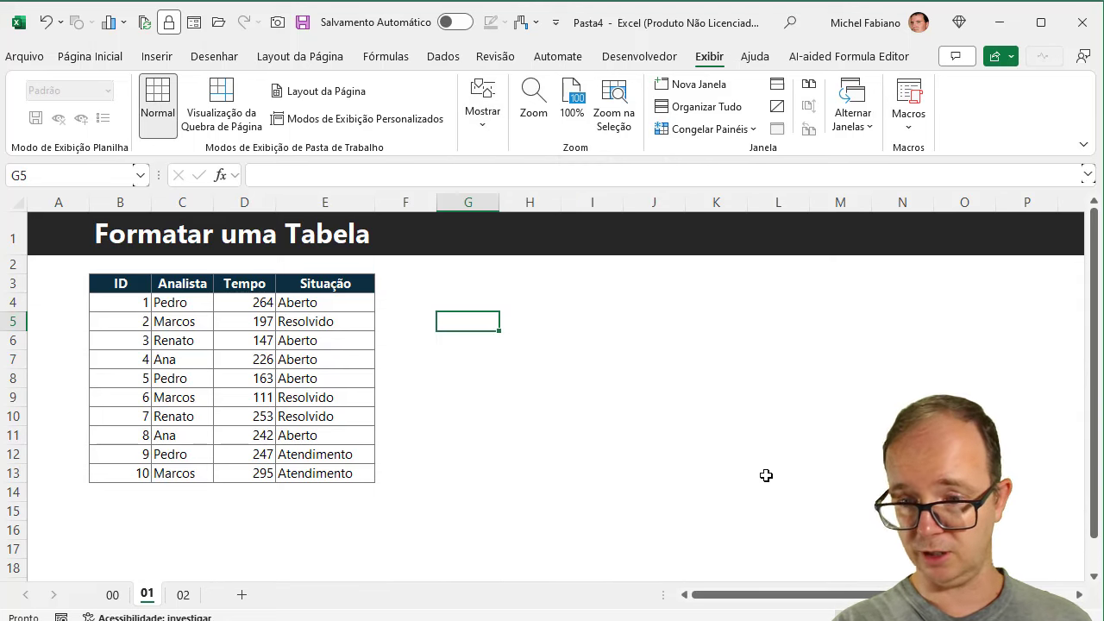
scroll(765, 475, "up", 2, "ctrl")
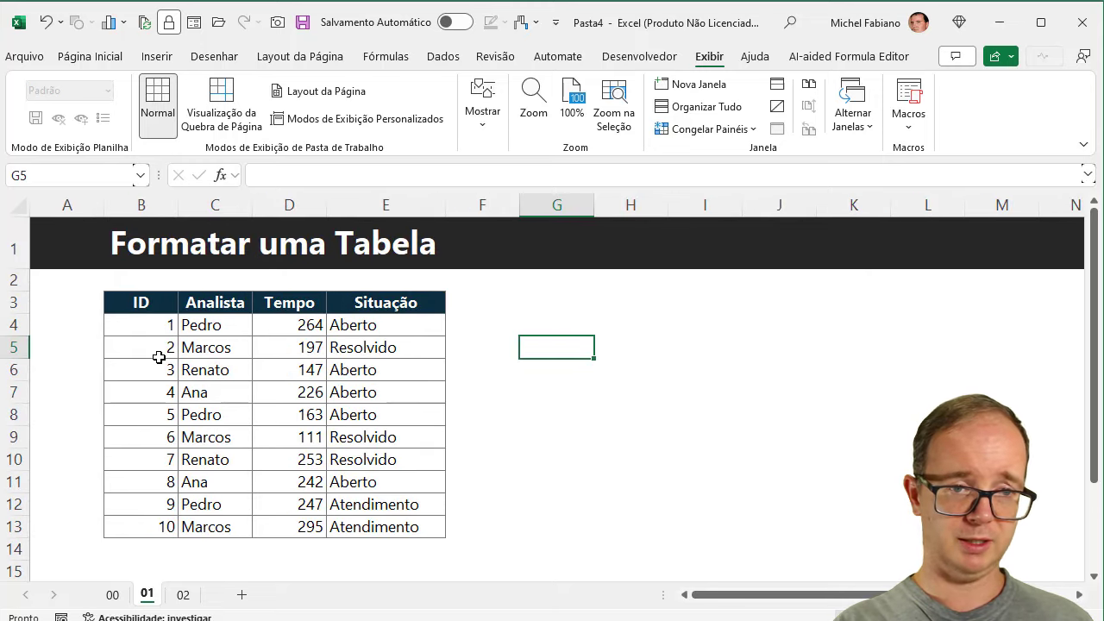
left_click_drag(142, 302, 365, 531)
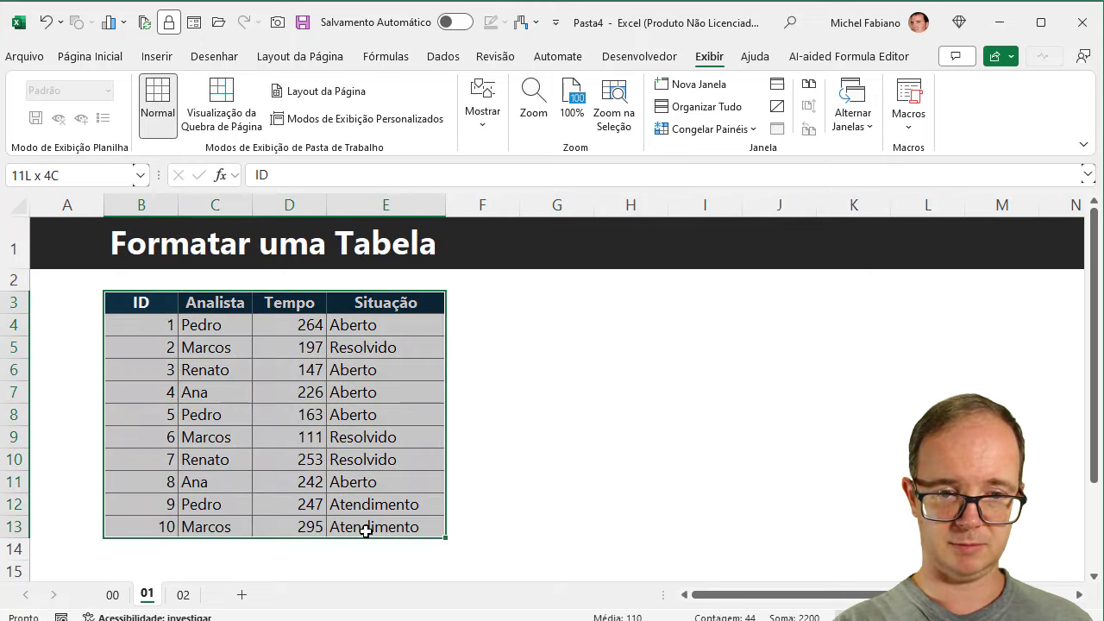
Step: Remove all borders from the table B3:E13
left_click(128, 57)
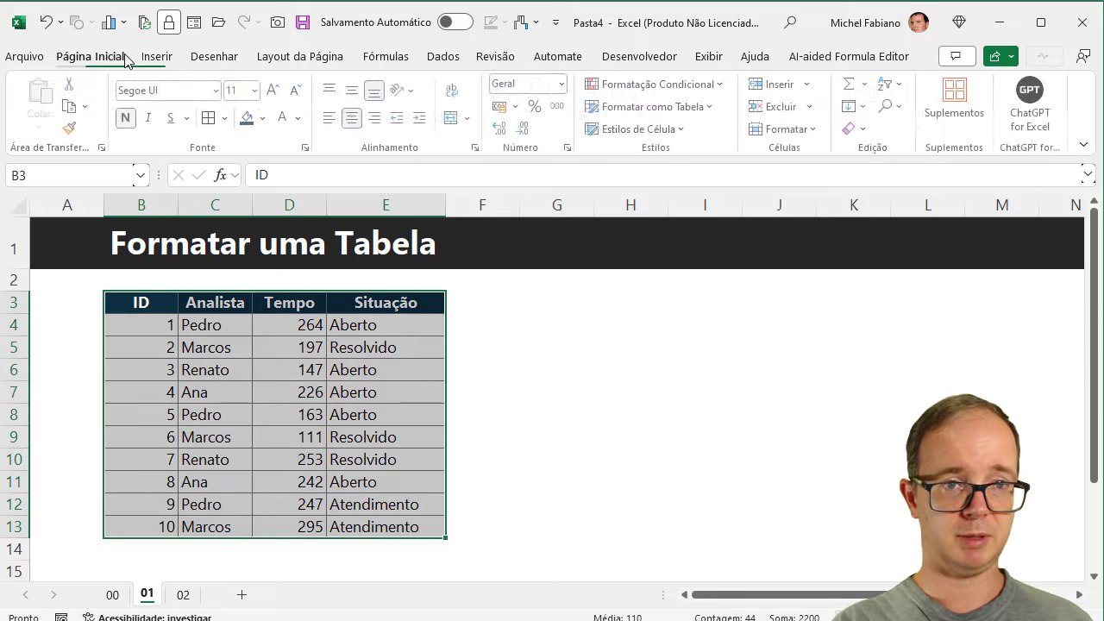
left_click(227, 119)
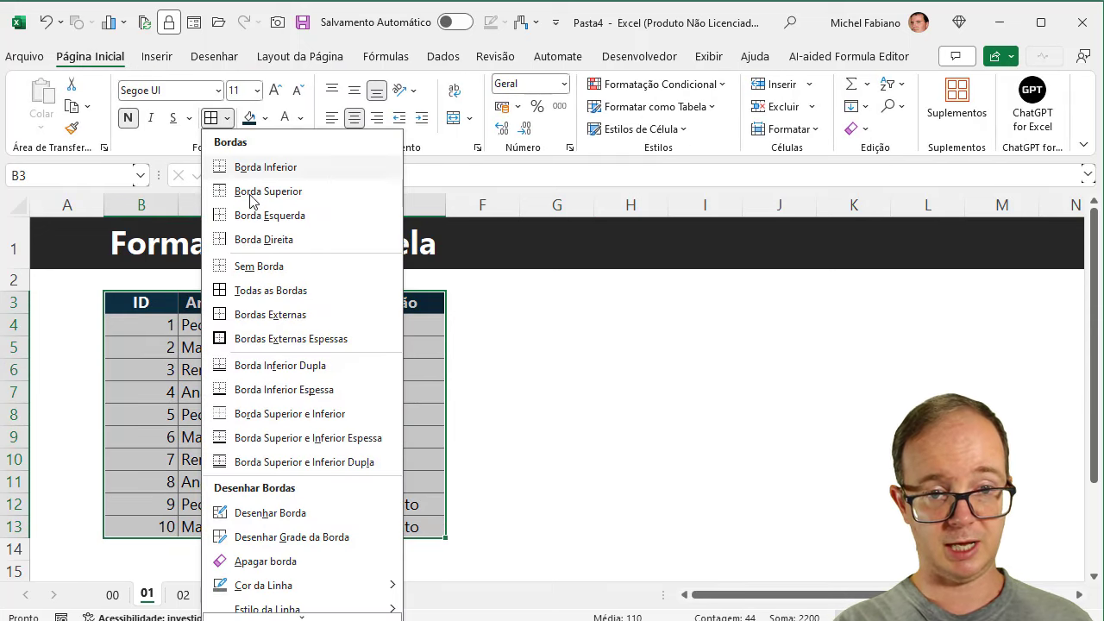
left_click(263, 268)
left_click(630, 371)
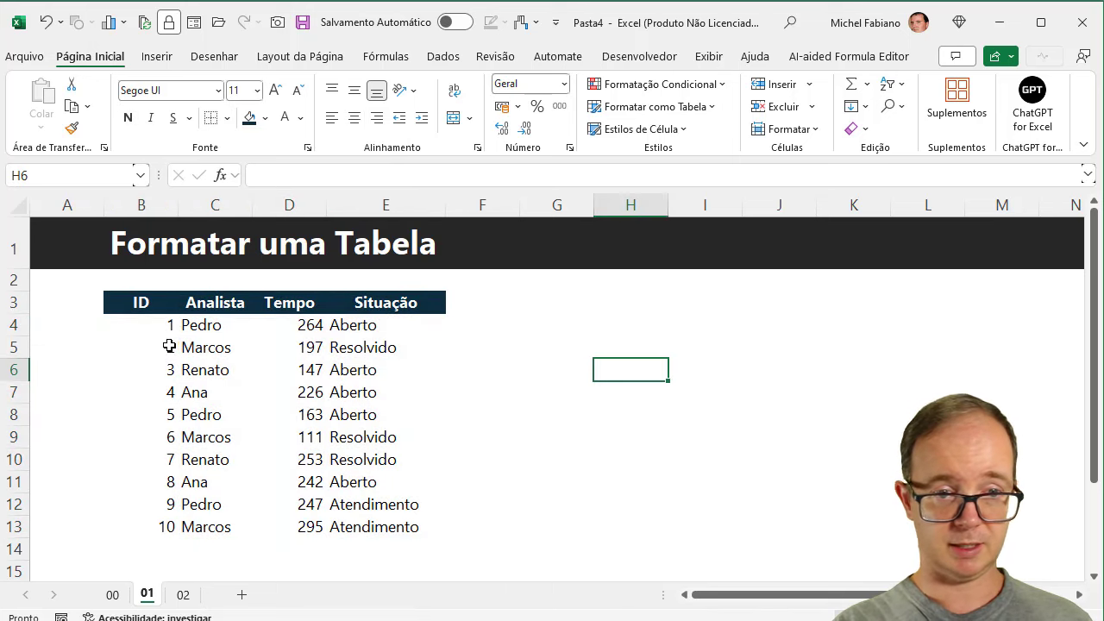
Step: Add a bottom border under B4:E4 and copy it onto rows 5 to 13 with Format Painter
left_click_drag(163, 326, 390, 325)
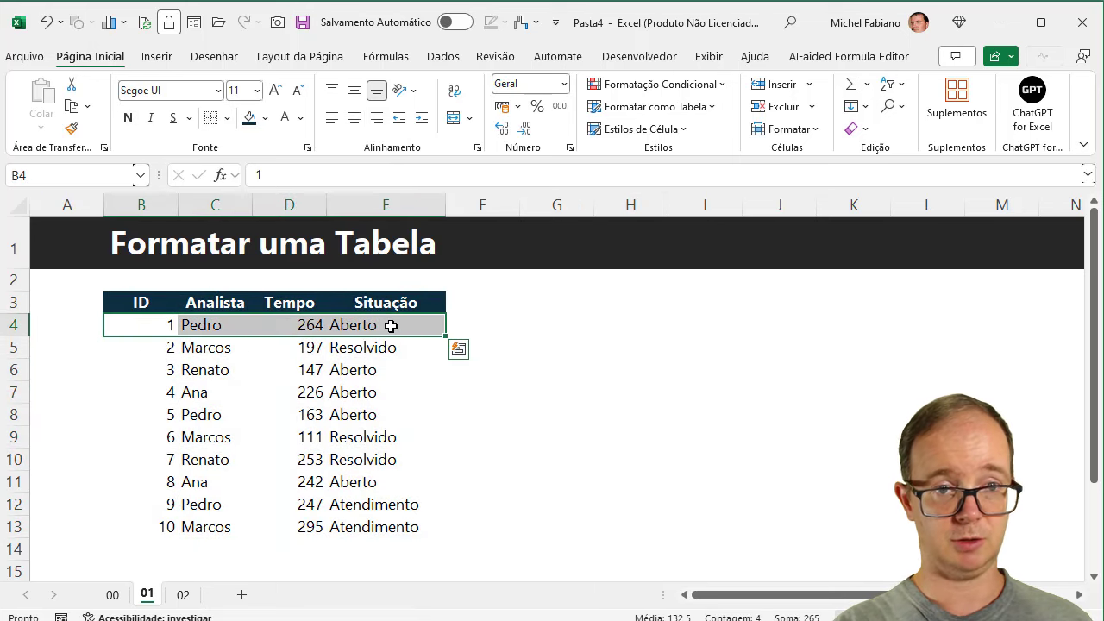
left_click(228, 118)
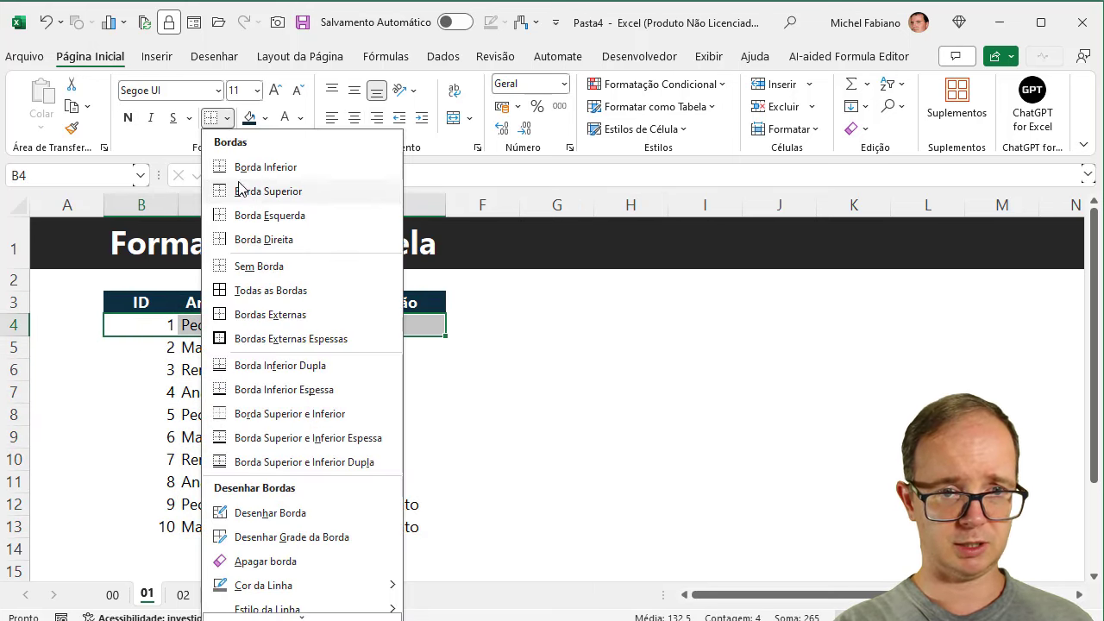
left_click(269, 173)
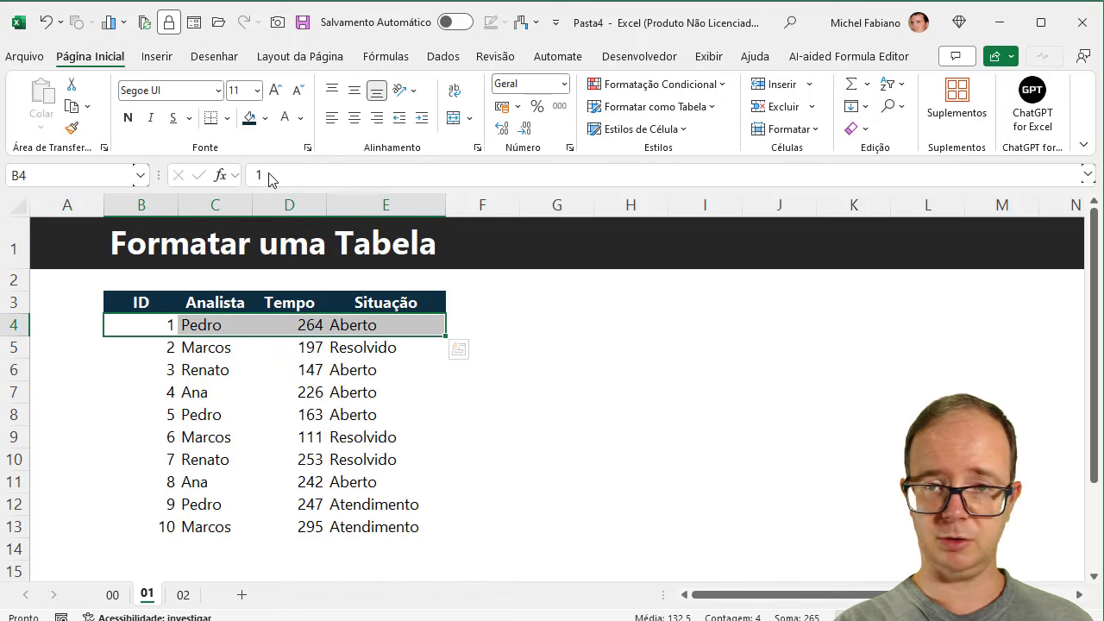
left_click(71, 127)
left_click(151, 347)
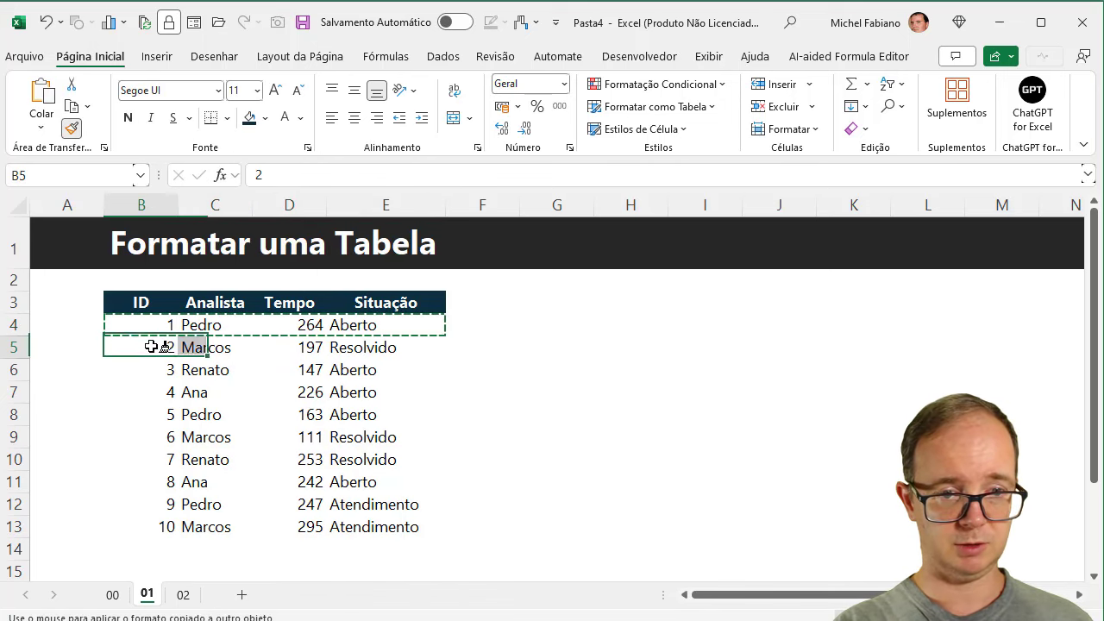
left_click_drag(151, 347, 378, 519)
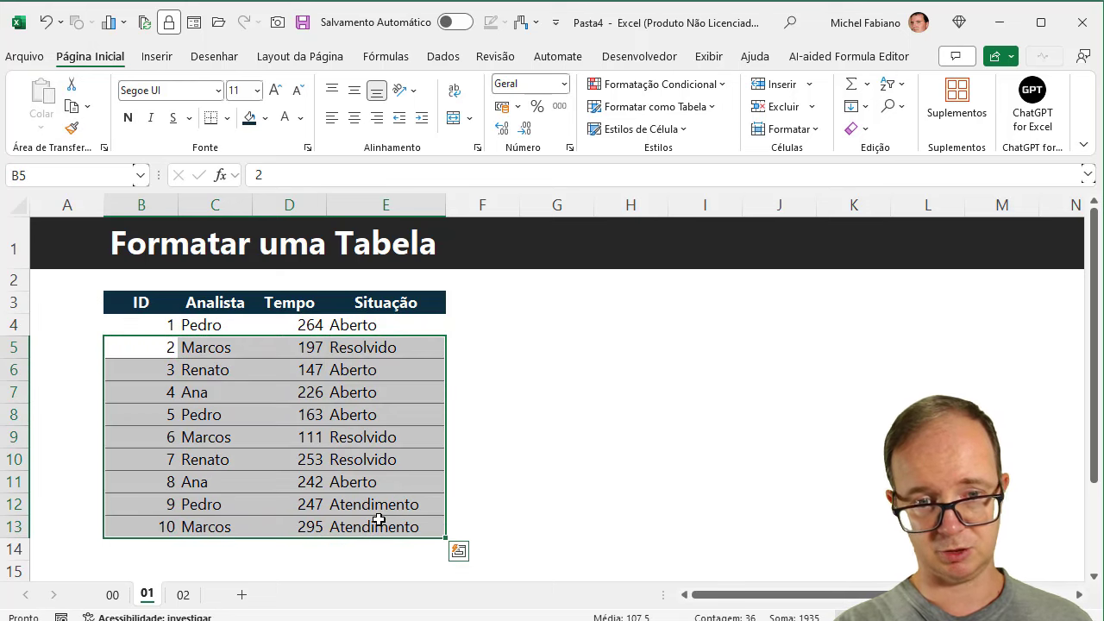
left_click(552, 482)
left_click(146, 348)
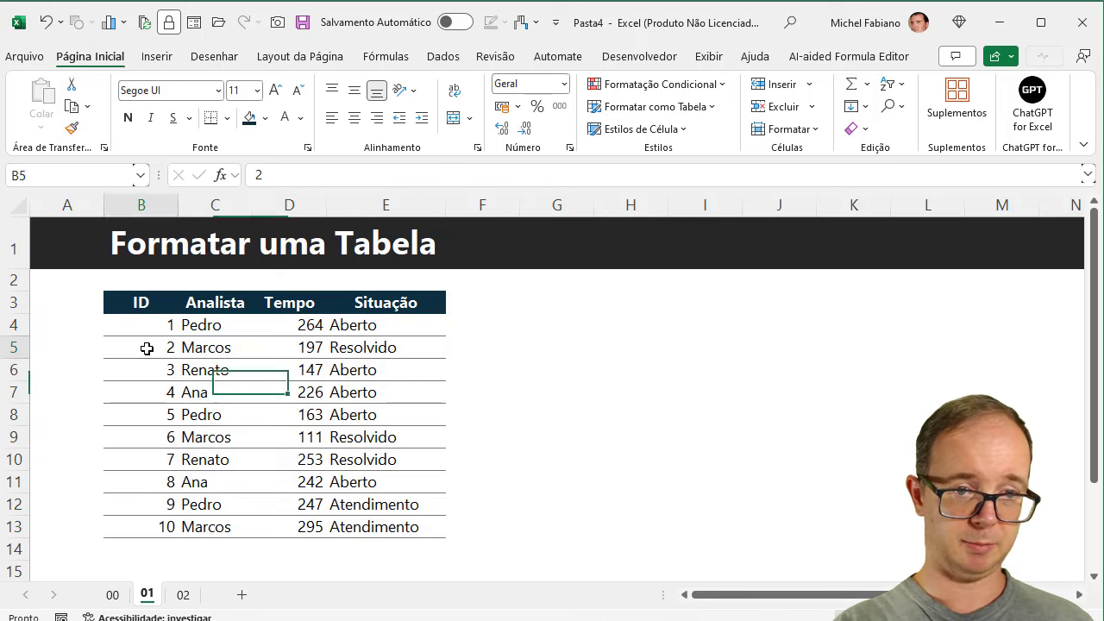
left_click_drag(146, 324, 388, 321)
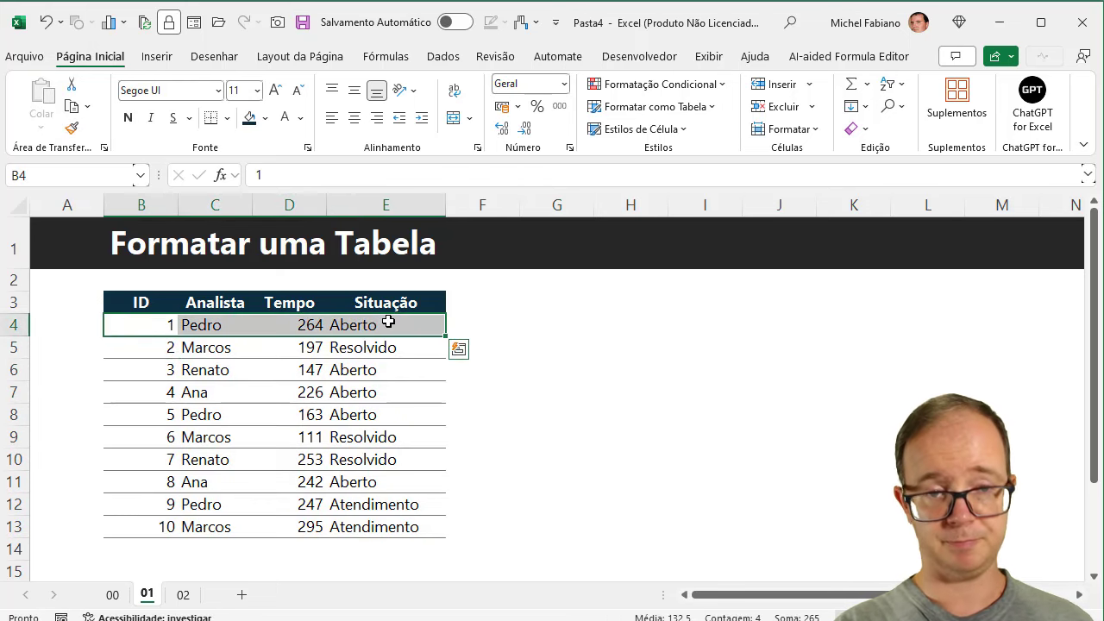
Step: Fill row 4 light blue and paint the two-row banding from B4:E5 down through row 13
left_click(265, 118)
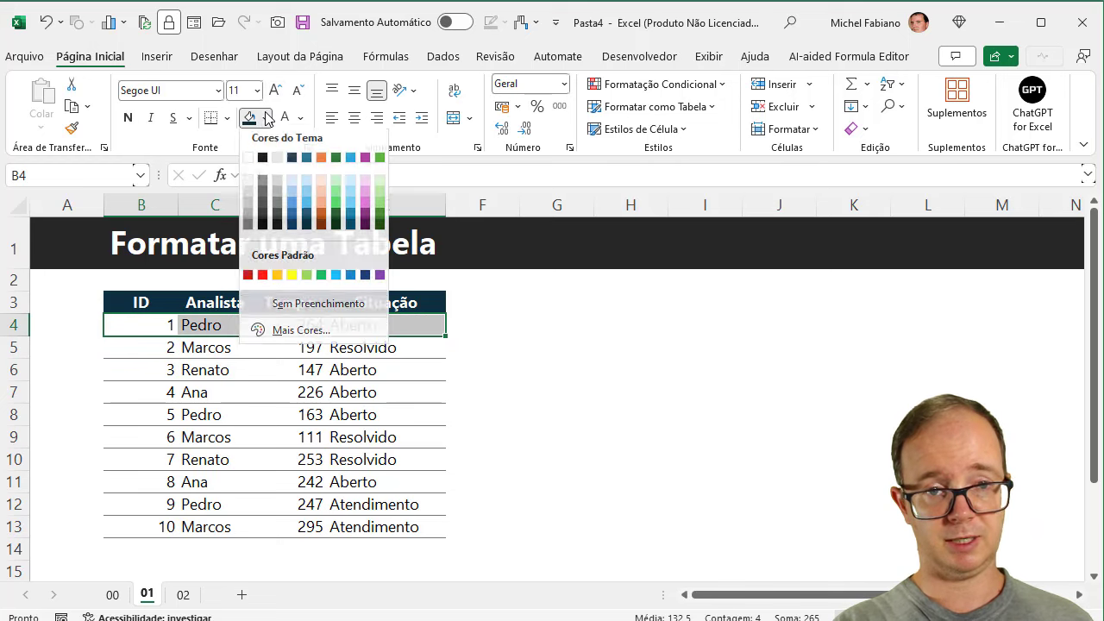
left_click(292, 189)
mouse_move(143, 324)
left_mouse_down()
mouse_move(345, 362)
mouse_move(380, 347)
left_mouse_up()
left_click(73, 129)
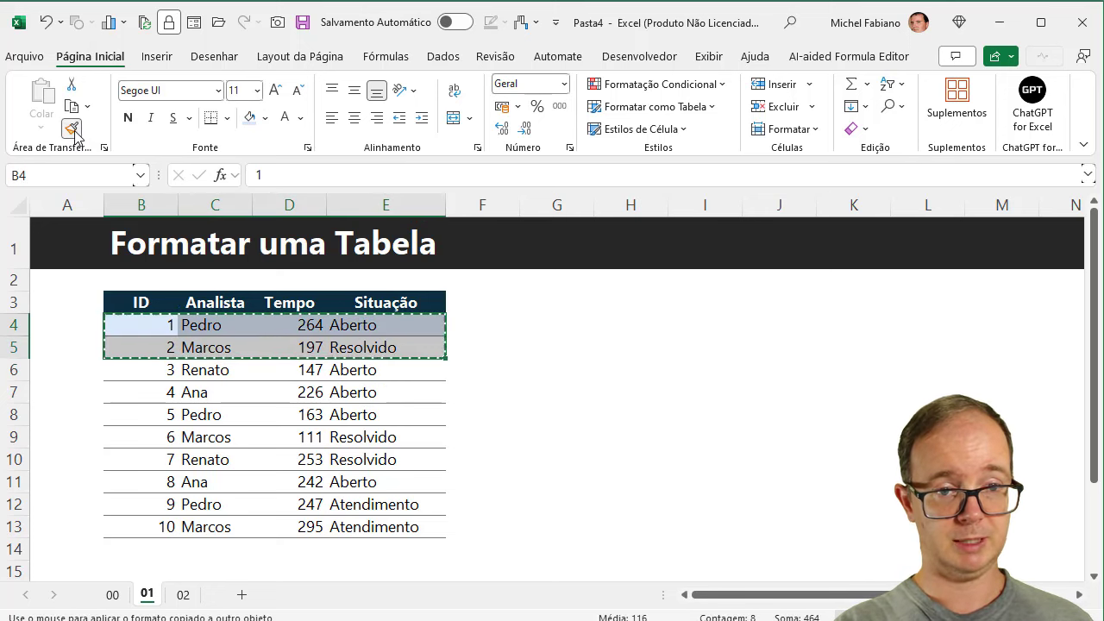
left_click_drag(168, 371, 384, 522)
left_click(540, 481)
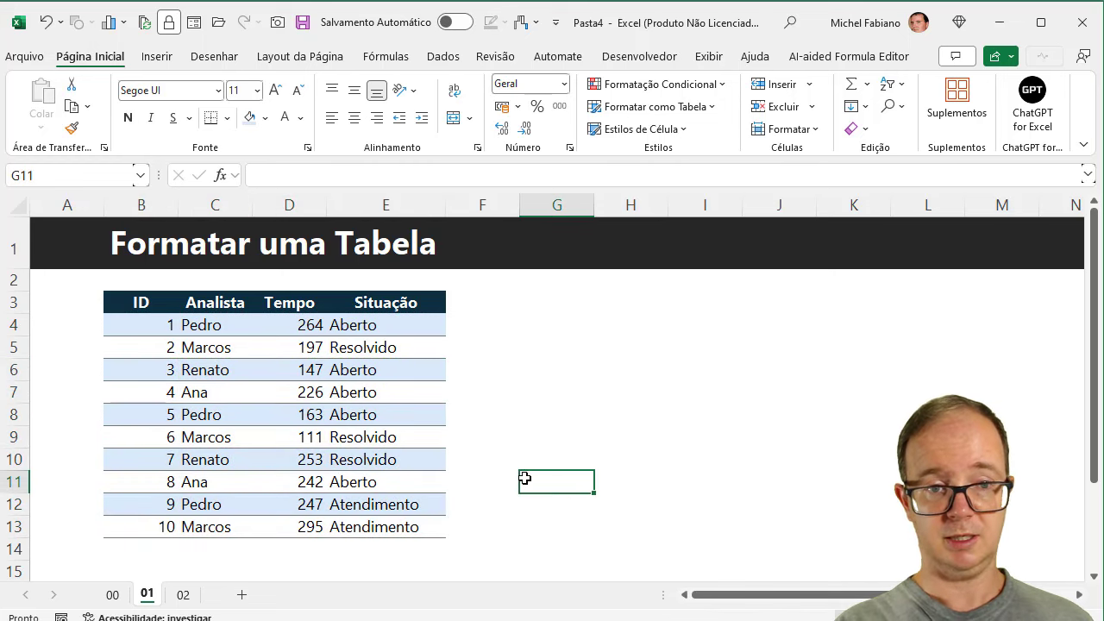
left_click_drag(157, 315, 157, 522)
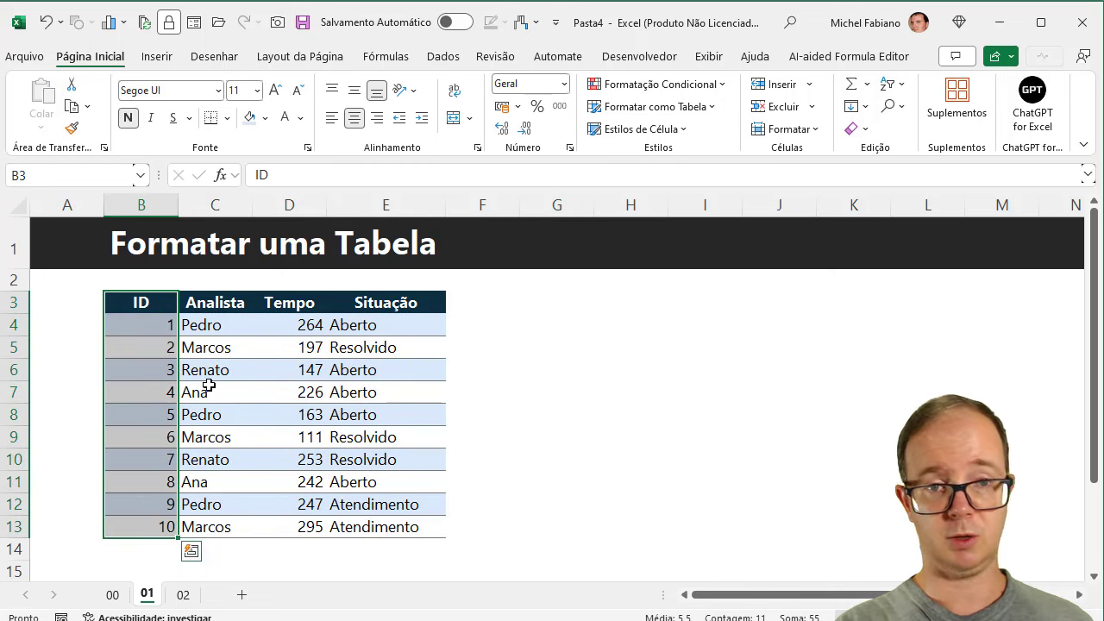
Step: Centre the ID column, and shrink C4:E13 to font size 10 and centre it
left_click(354, 118)
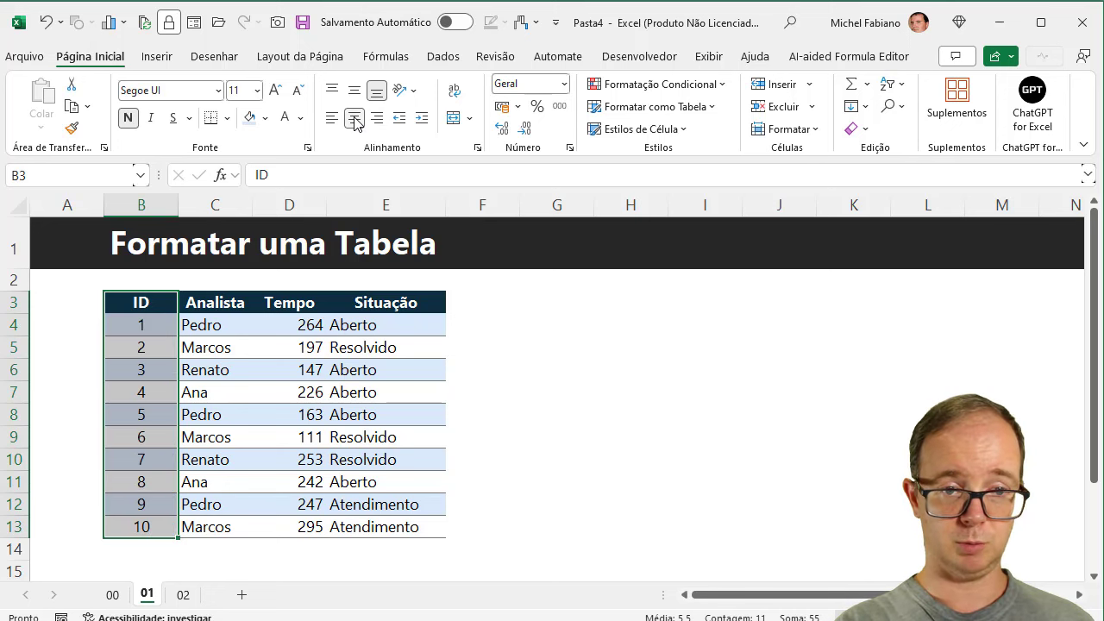
left_click_drag(209, 327, 359, 529)
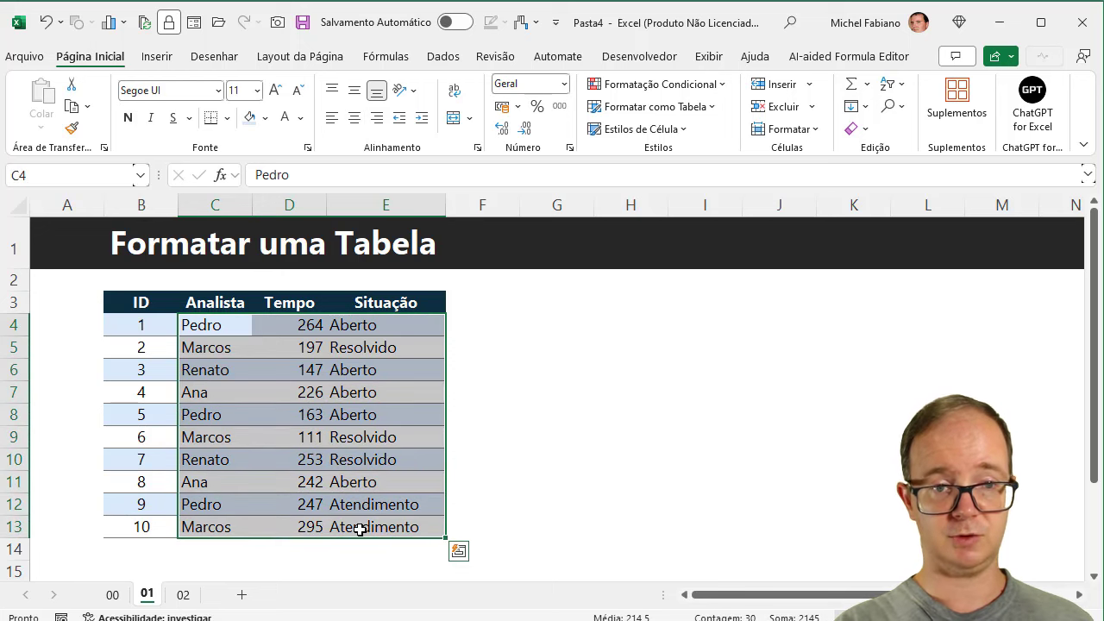
left_click(300, 91)
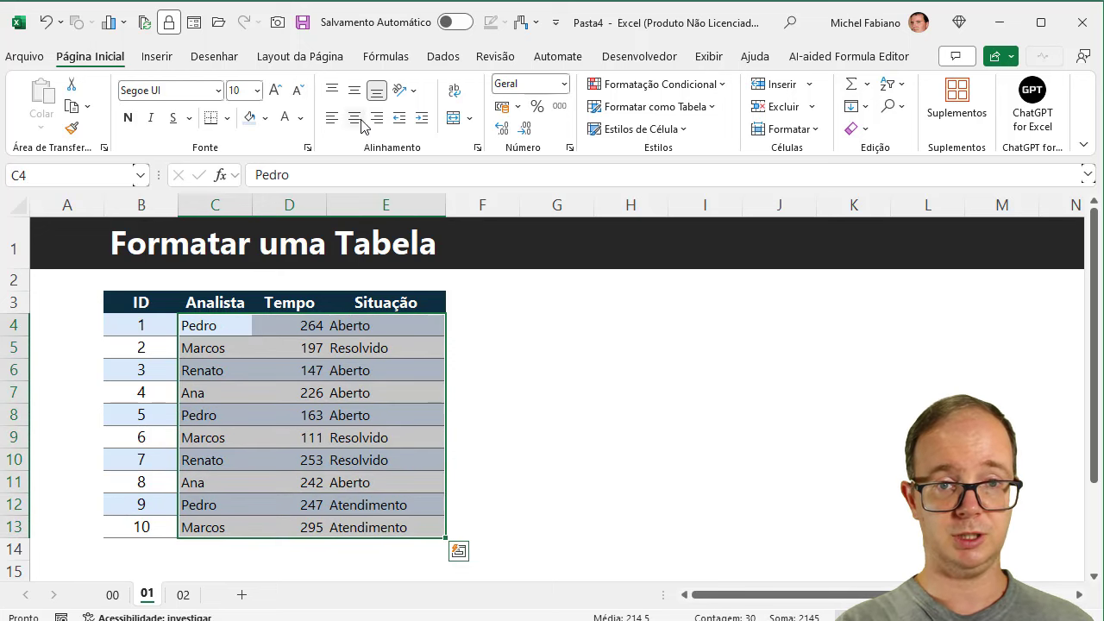
left_click(360, 119)
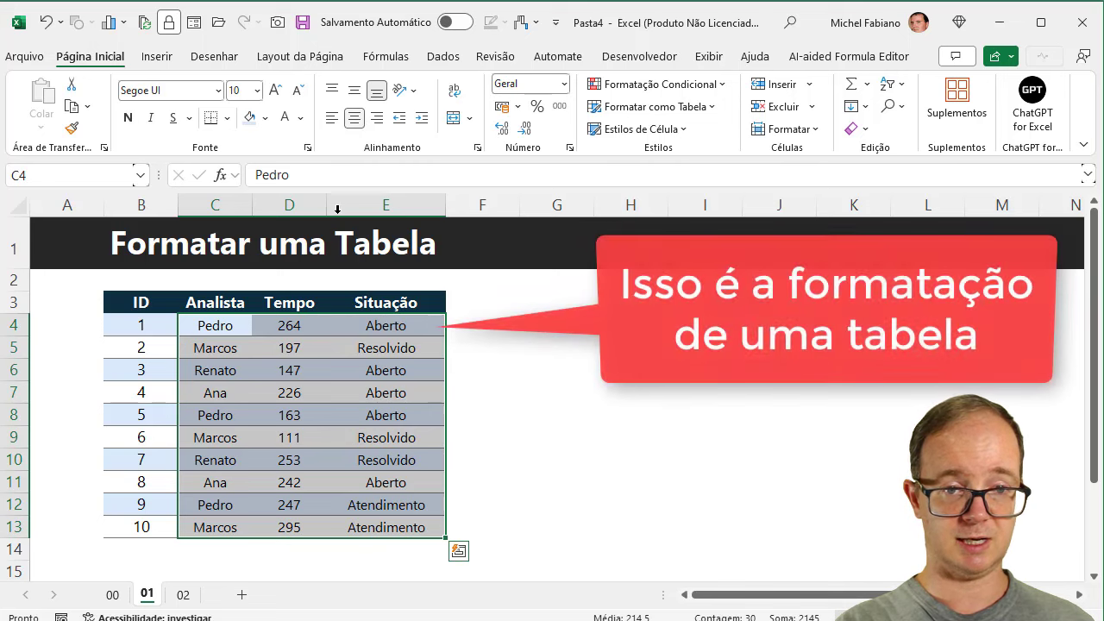
Step: Left-align the analyst names in column C after trying centre, right and indent
left_click_drag(239, 325, 218, 527)
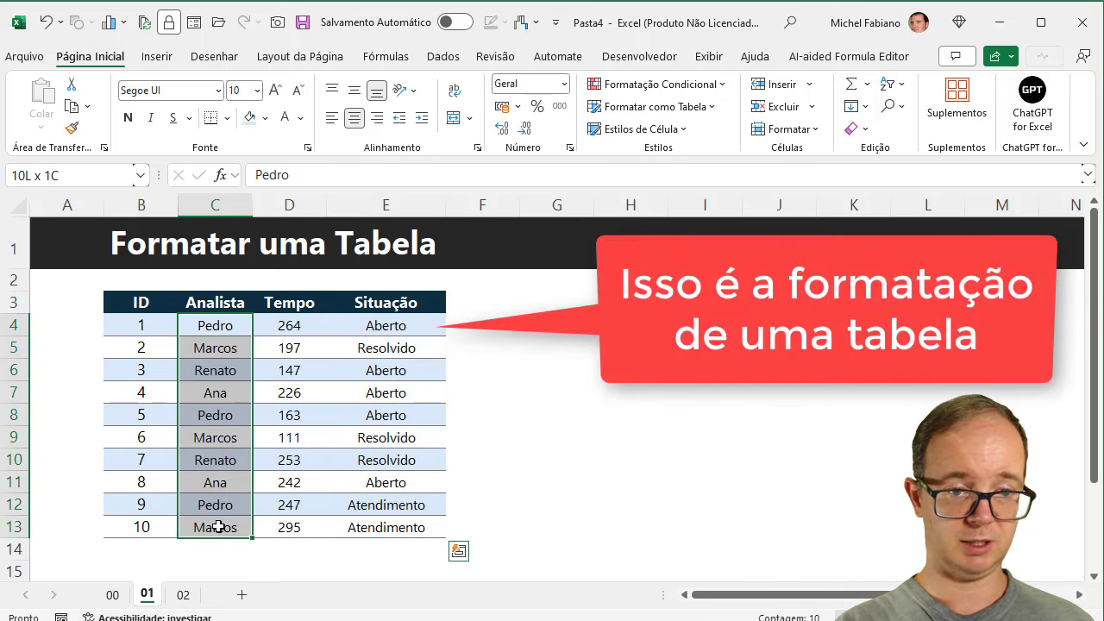
left_click(330, 122)
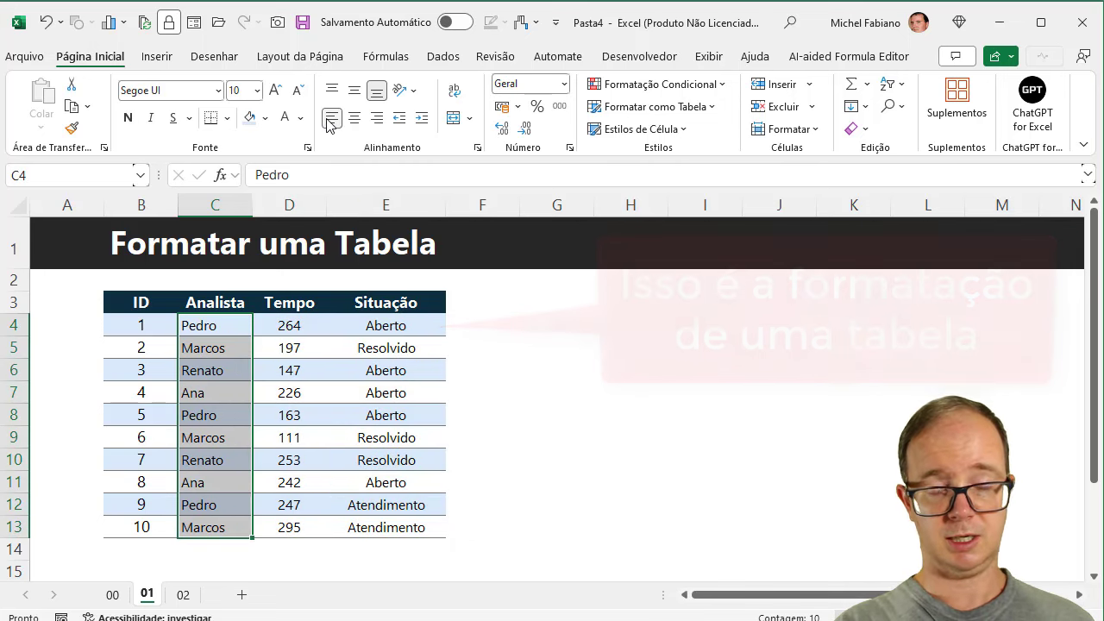
left_click(355, 121)
left_click(375, 121)
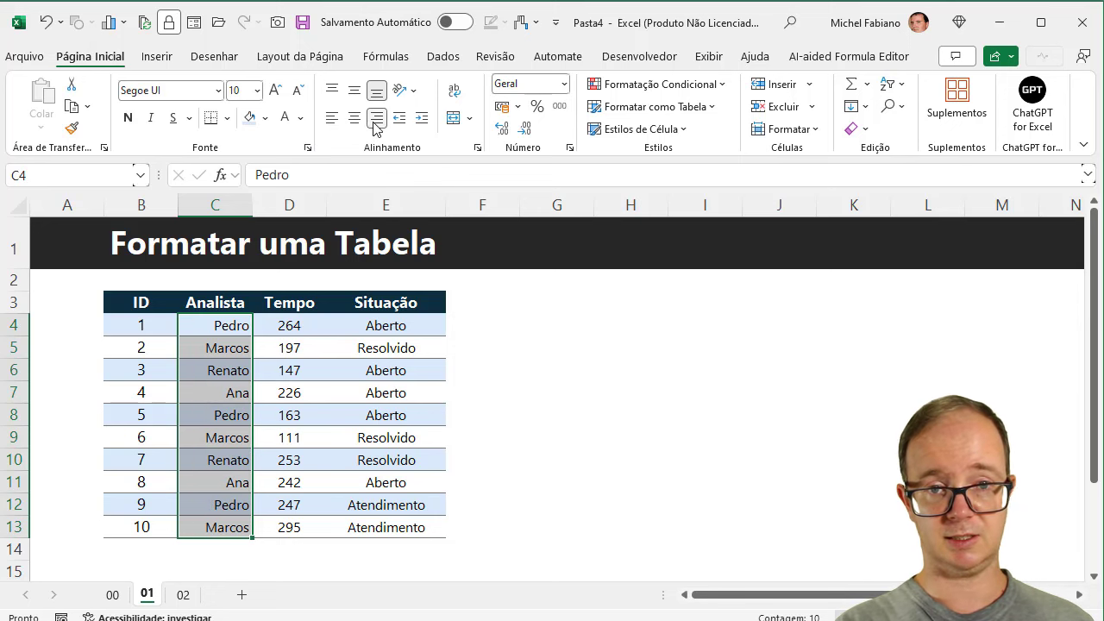
left_click(355, 123)
left_click(333, 121)
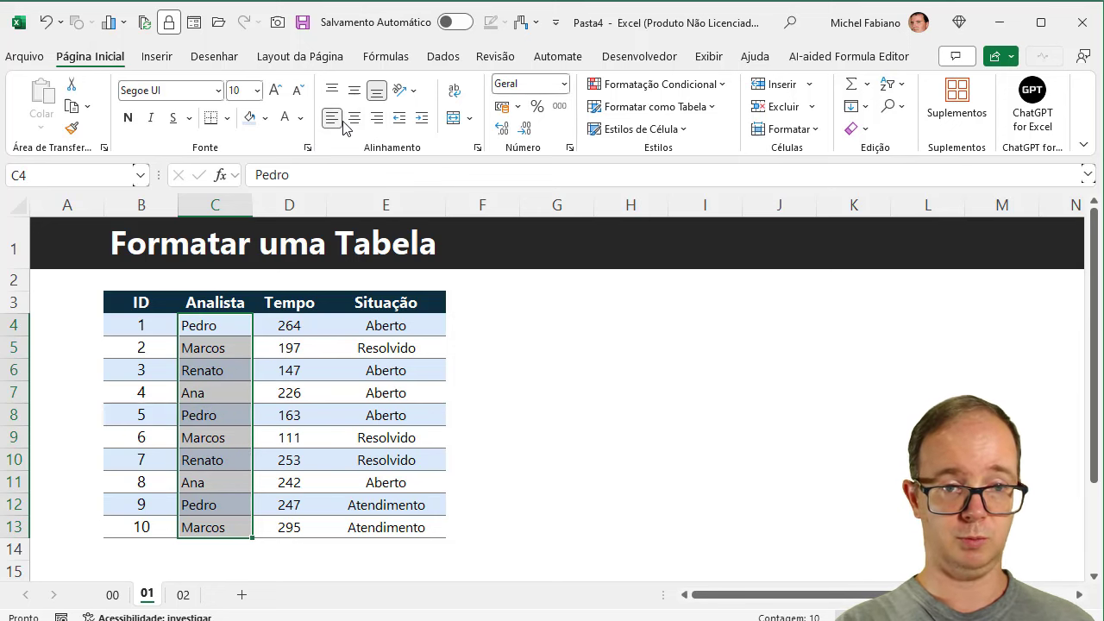
left_click(413, 120)
left_click(399, 120)
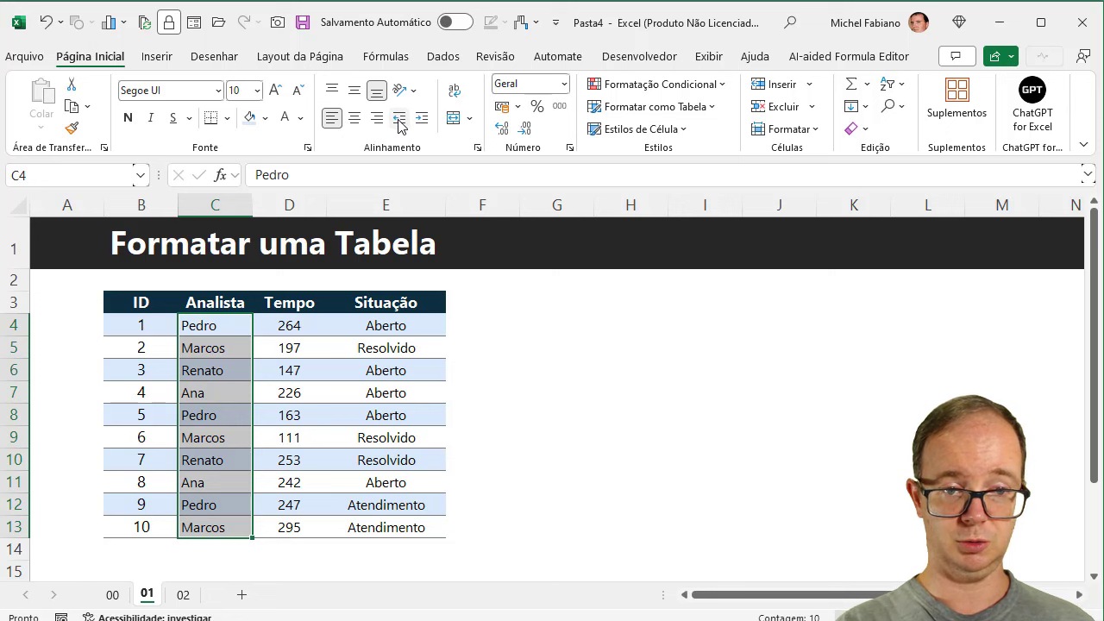
left_click(519, 299)
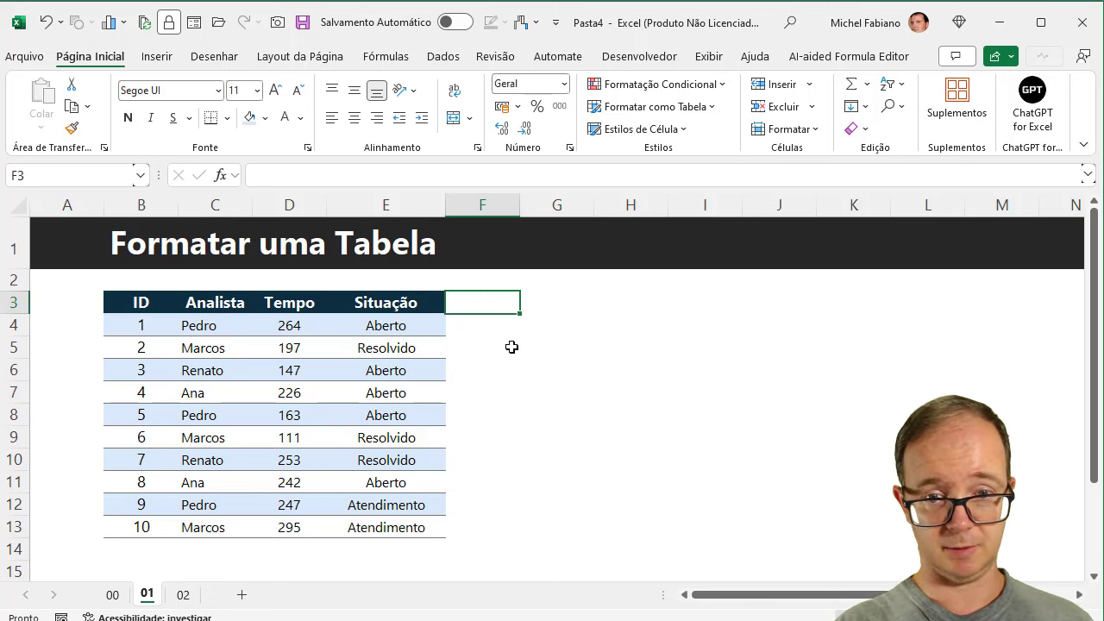
Step: Change the last record's ID in B13 to 12
left_click(561, 307)
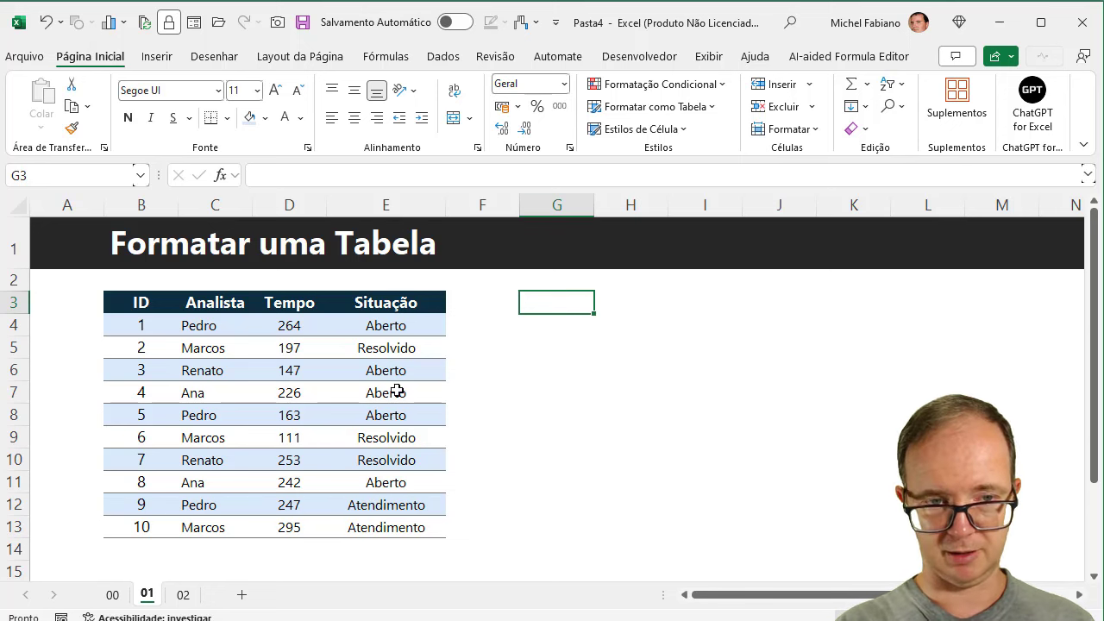
left_click(140, 524)
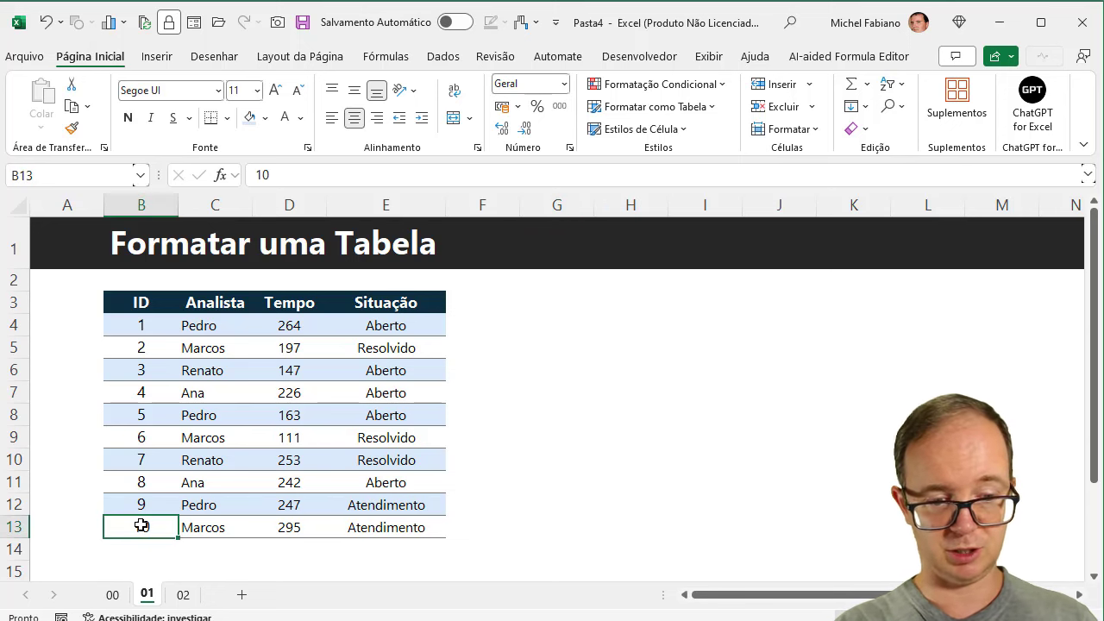
type("12")
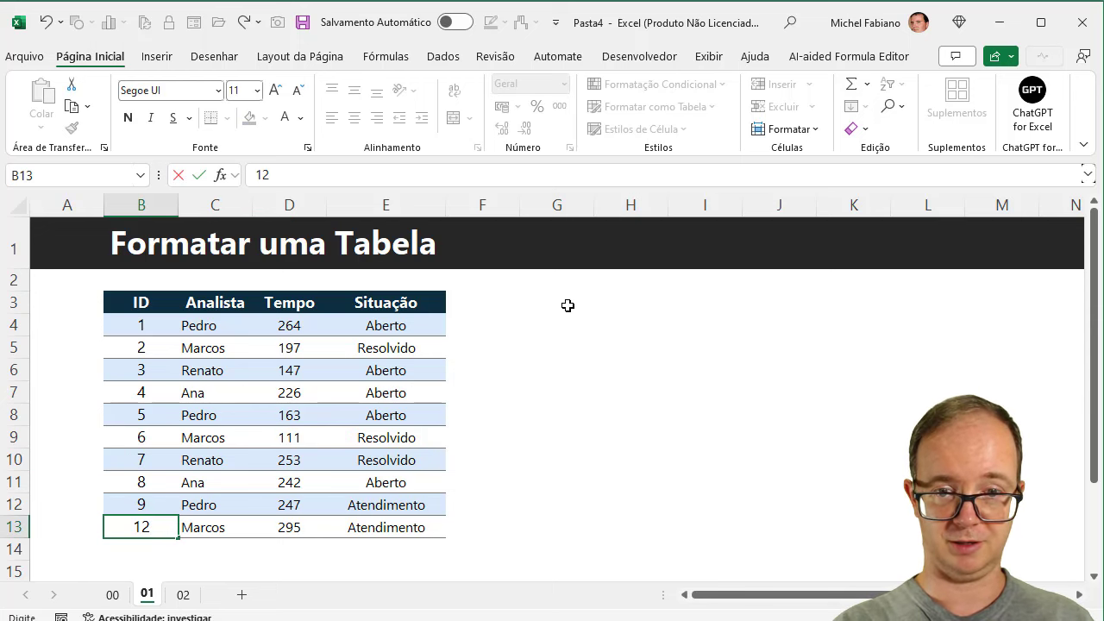
Step: Enter =CONT.NÚM(B4:B13) in G3, returning 10, then select the table B3:E13
left_click(567, 306)
type("=")
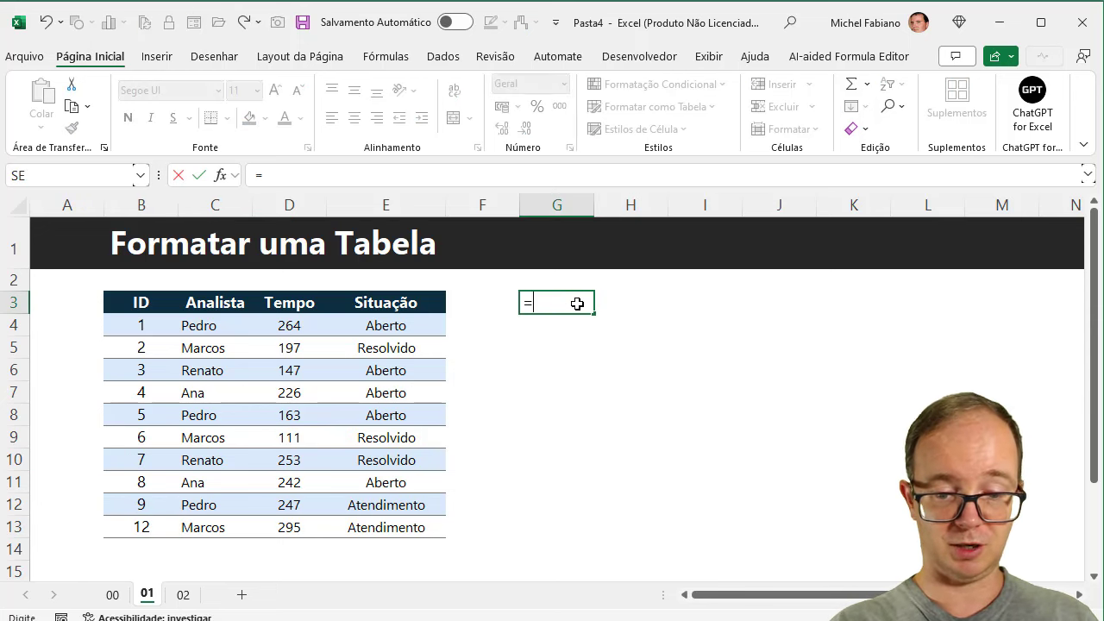
type("c")
key("BackSpace")
type("cont.n")
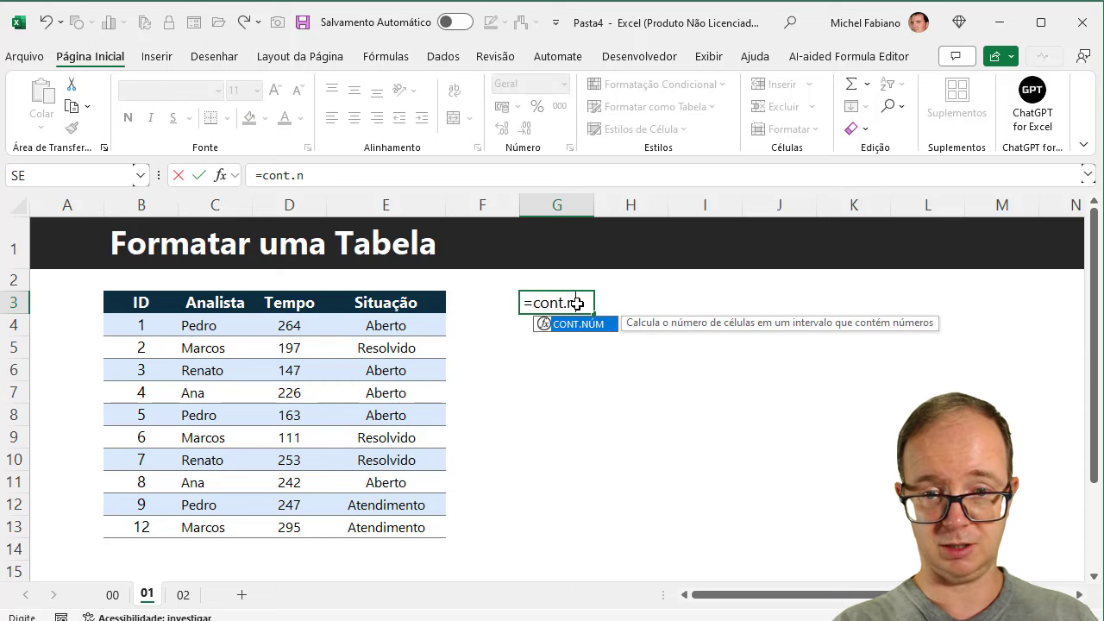
double_click(581, 326)
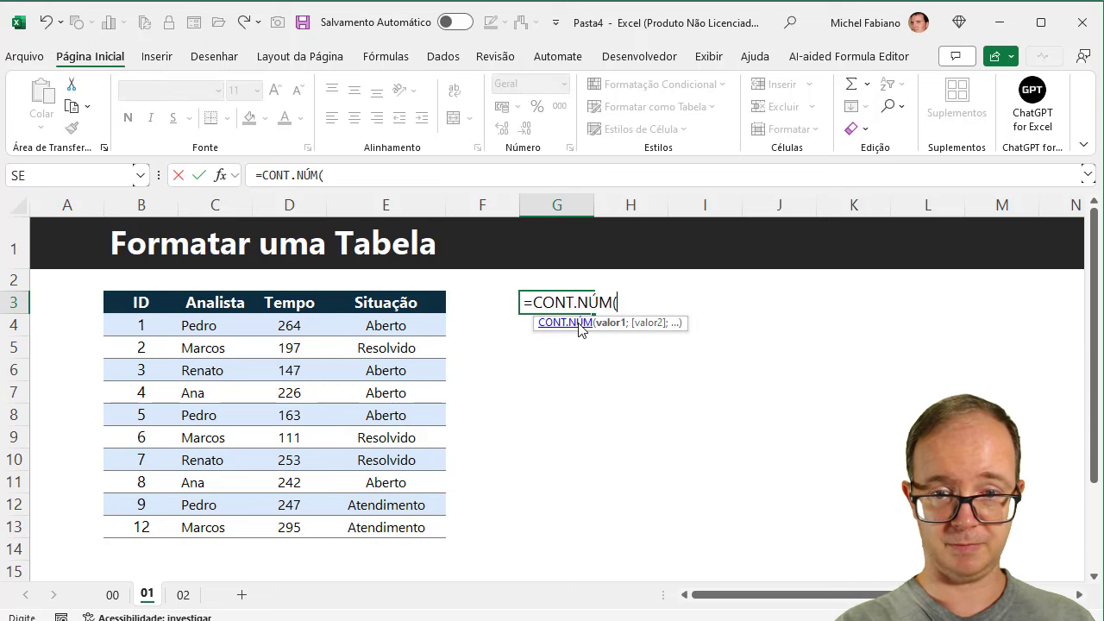
left_click(141, 326)
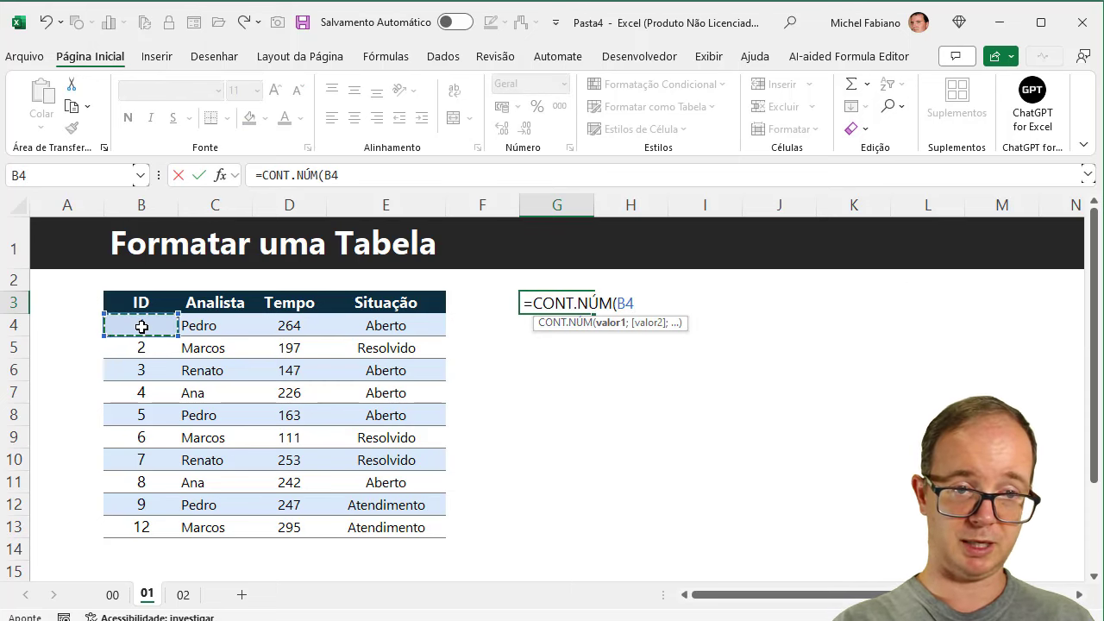
left_click_drag(141, 326, 143, 524)
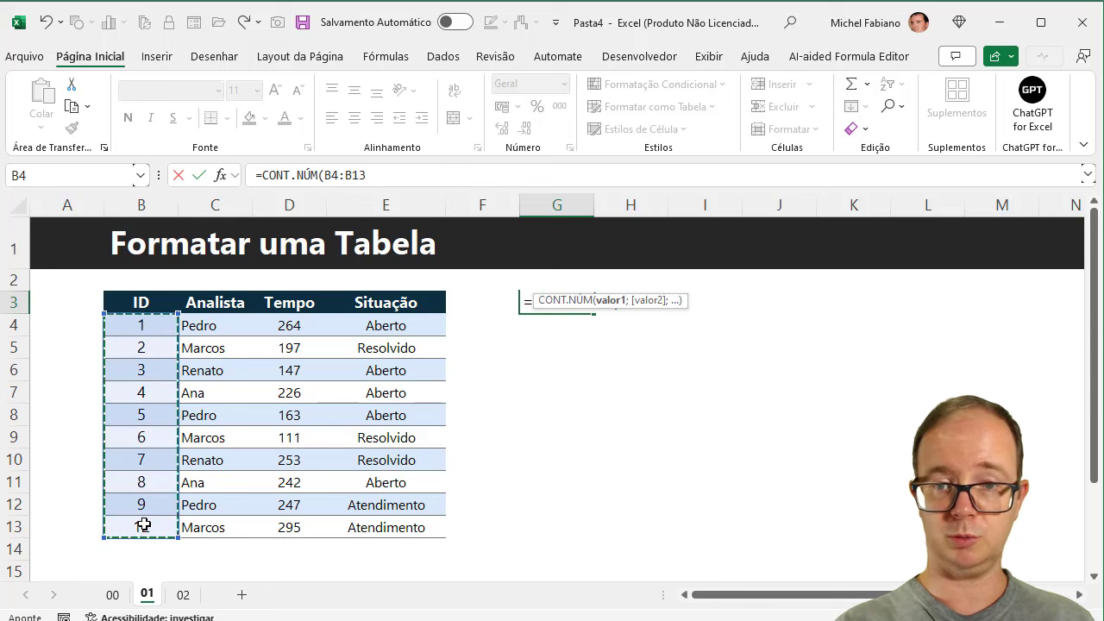
type(")")
key("Return")
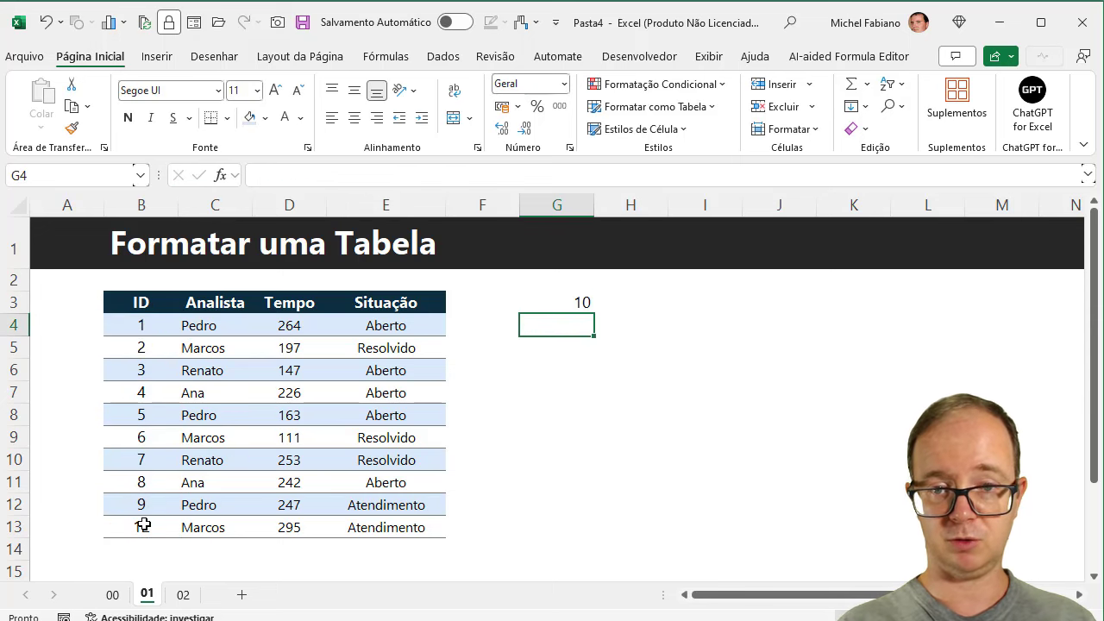
key("Up")
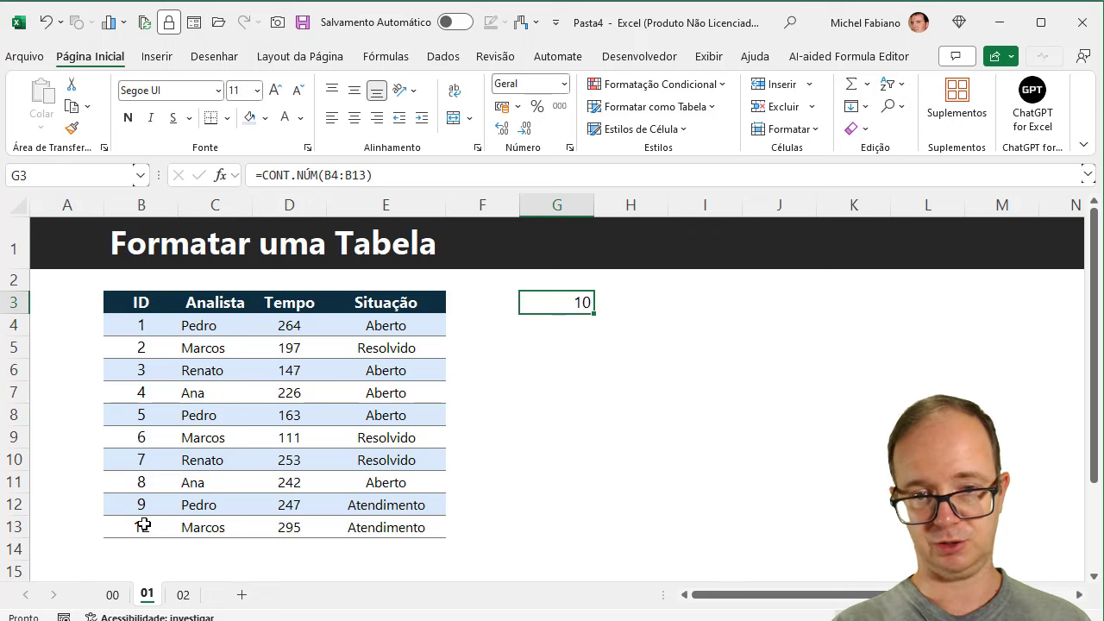
double_click(582, 302)
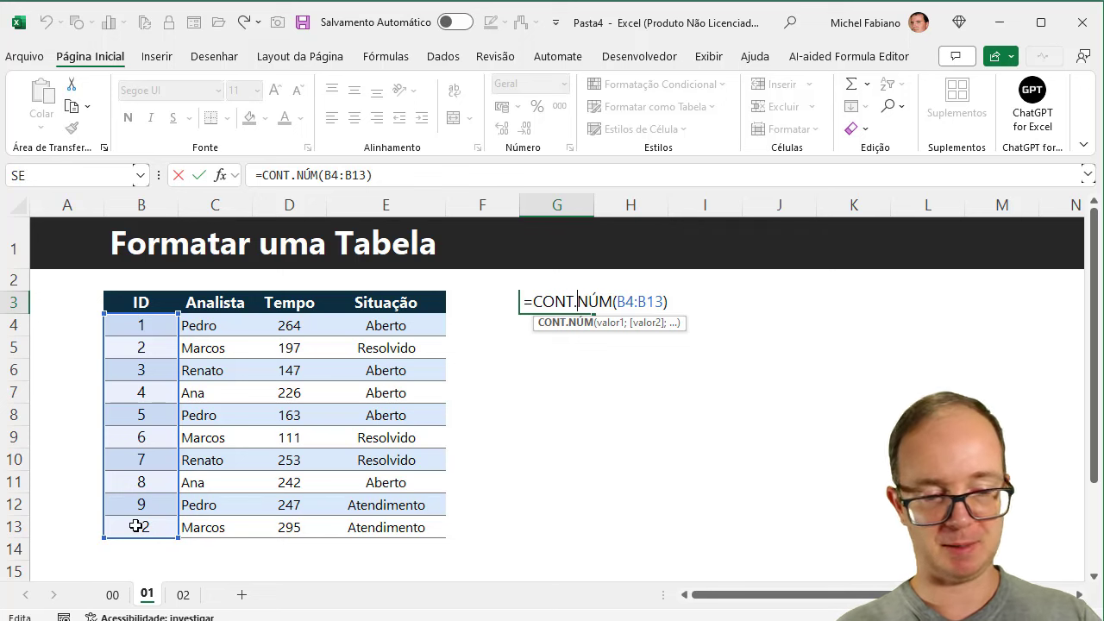
key("ctrl+Return")
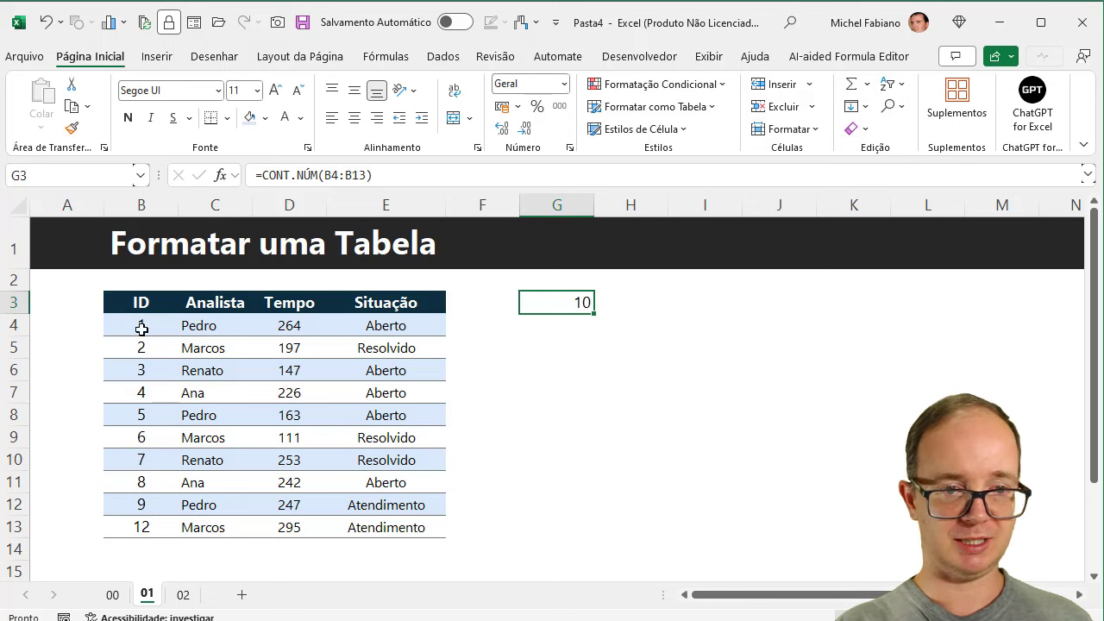
left_click_drag(141, 301, 369, 522)
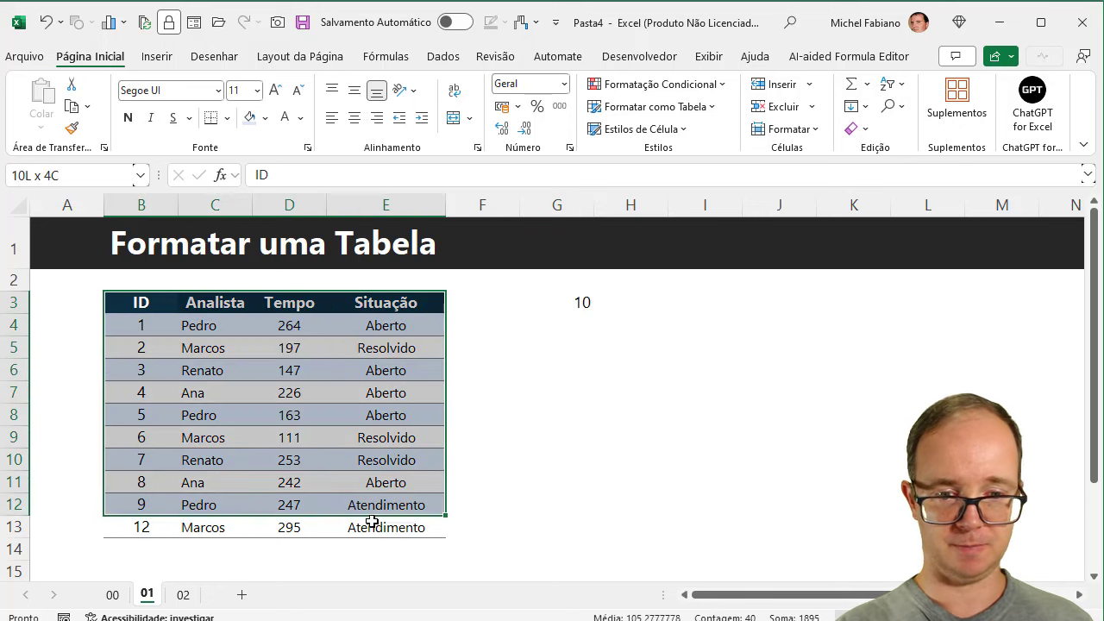
Step: Add Filtro buttons to the headers, test the Situação filter and A–Z sort, then undo the sort
left_click(901, 85)
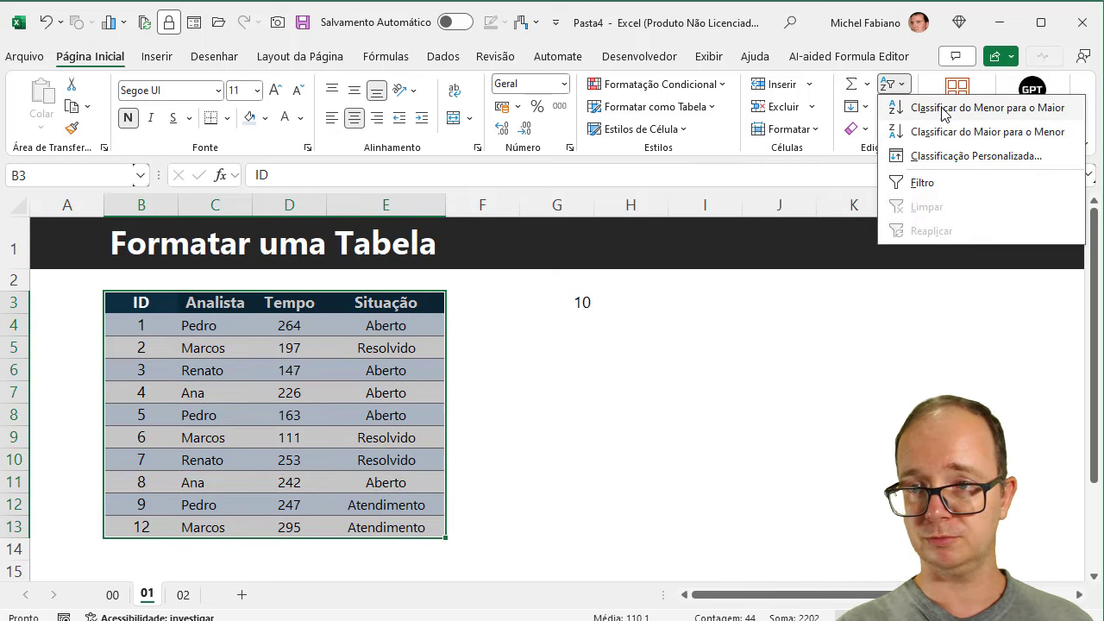
left_click(919, 184)
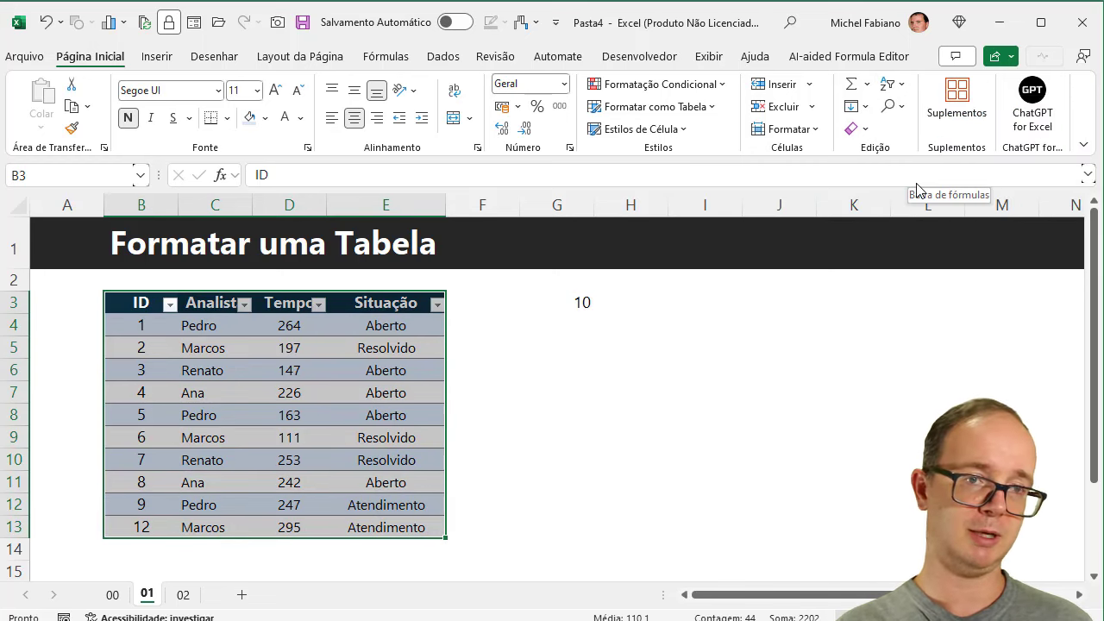
left_click(438, 304)
left_click(251, 444)
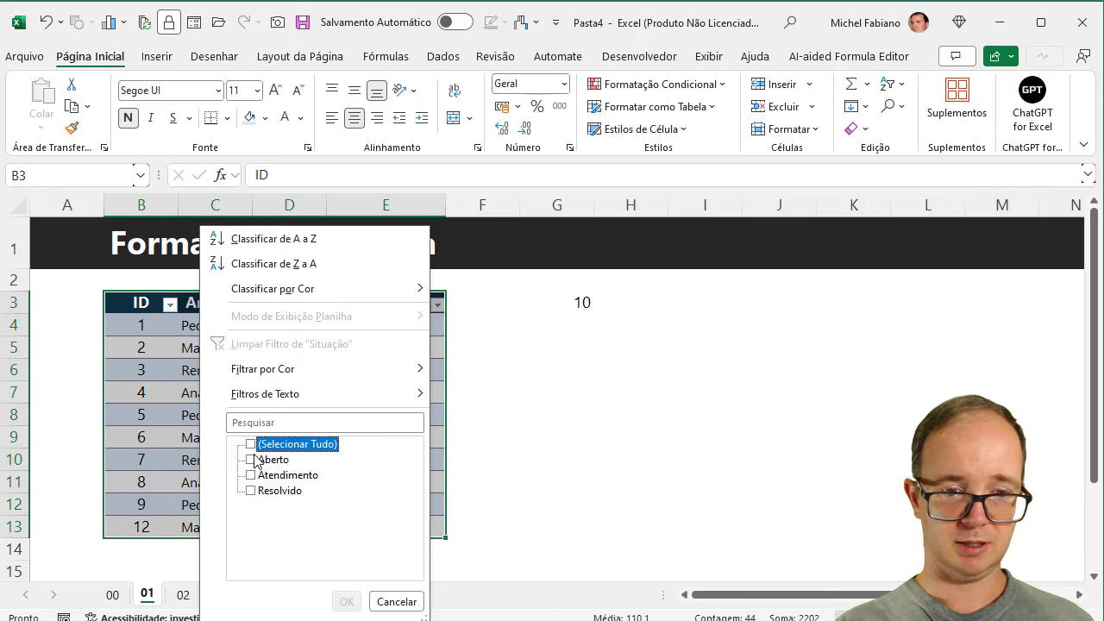
left_click(251, 459)
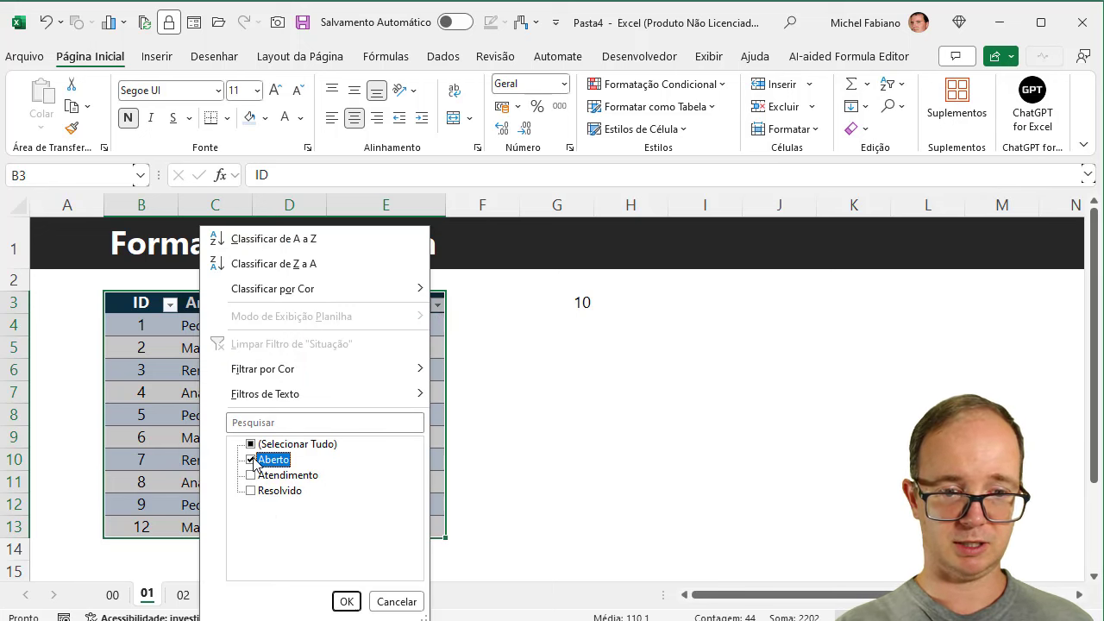
left_click(396, 601)
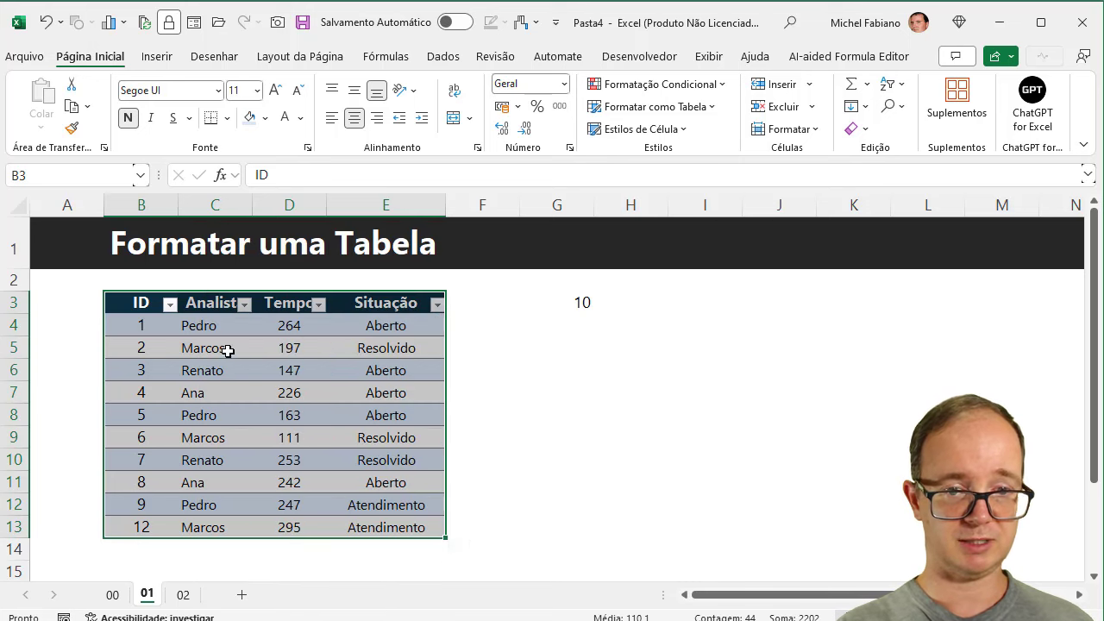
left_click(438, 310)
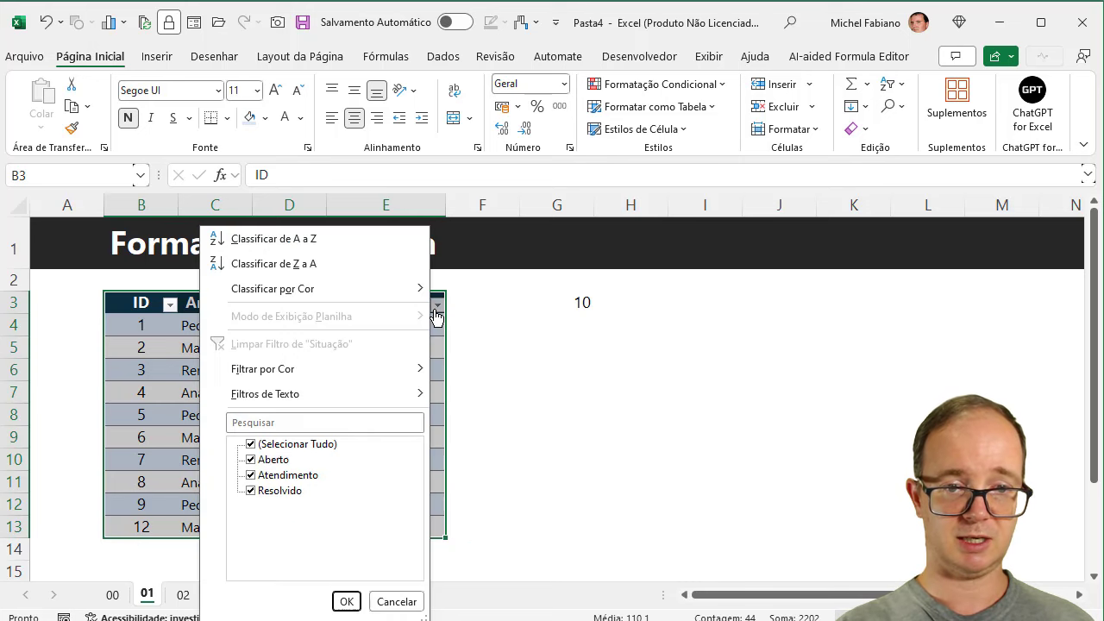
left_click(299, 237)
left_click(585, 400)
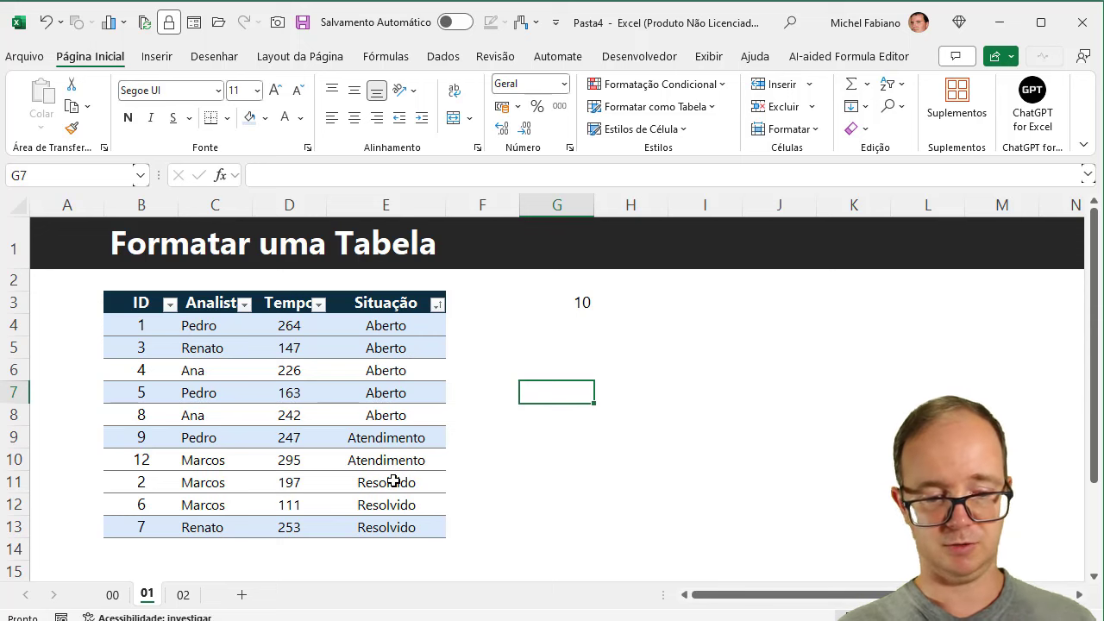
key("ctrl+z")
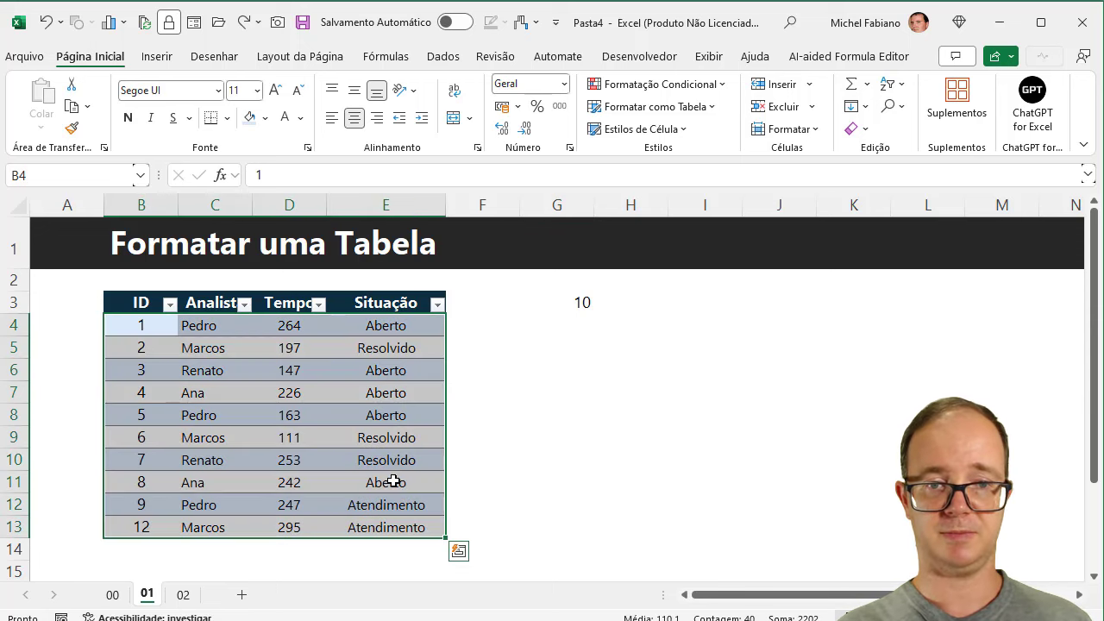
left_click(319, 309)
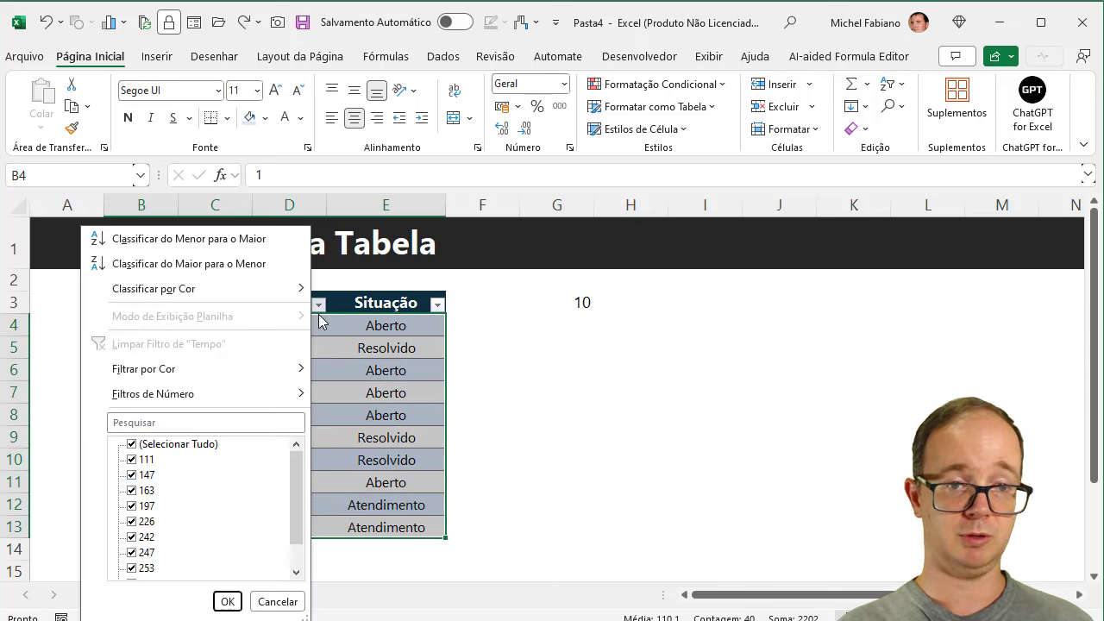
left_click(264, 269)
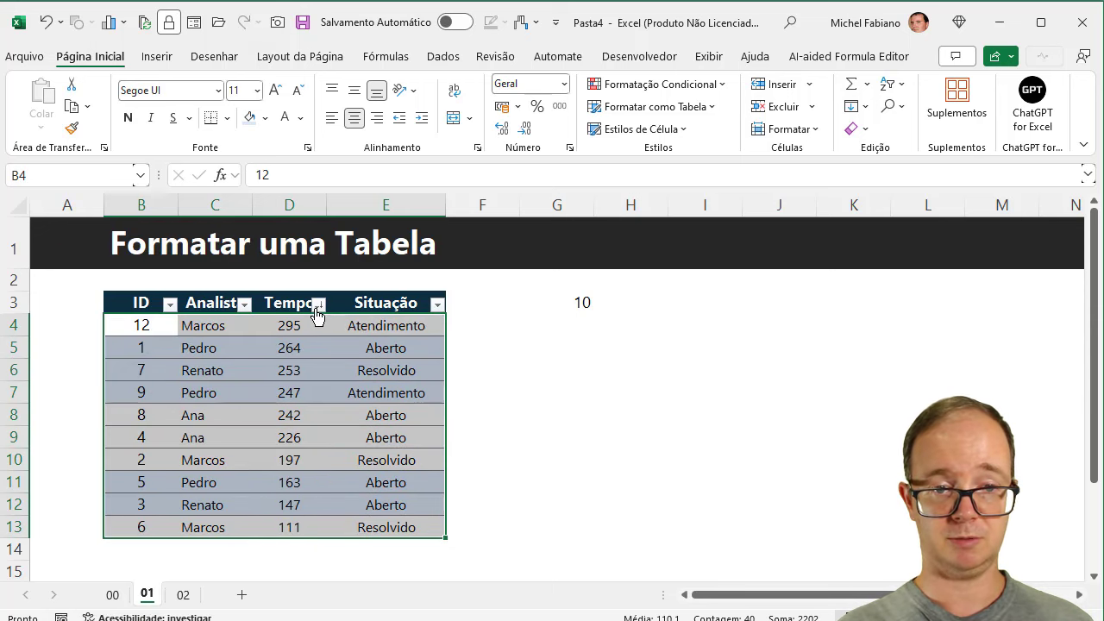
left_click(317, 310)
left_click(267, 242)
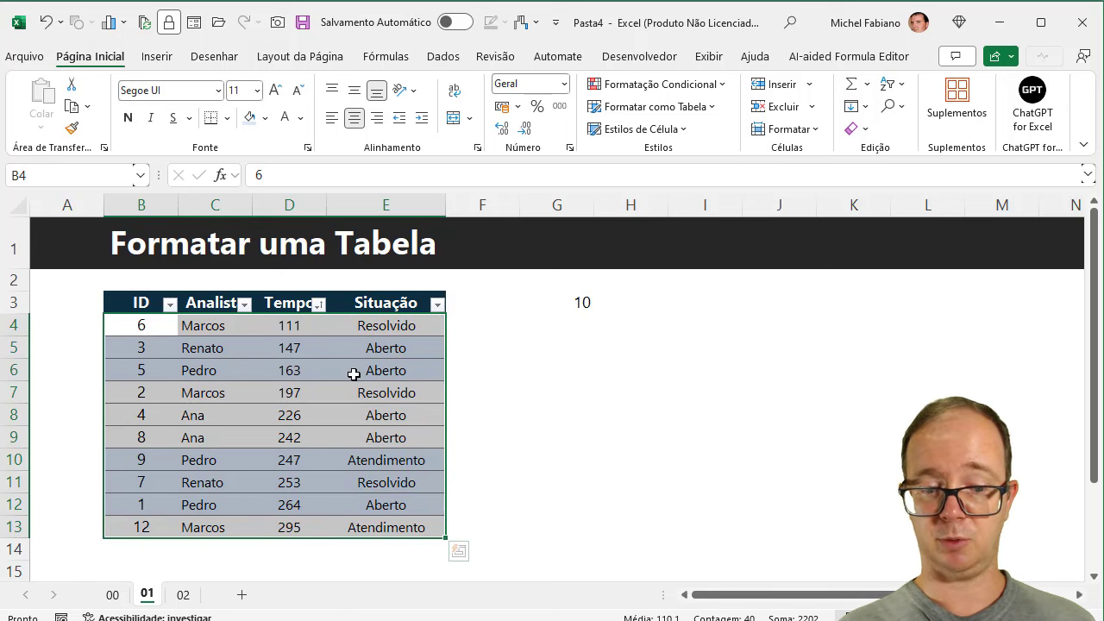
key("ctrl+z")
key("ctrl+z")
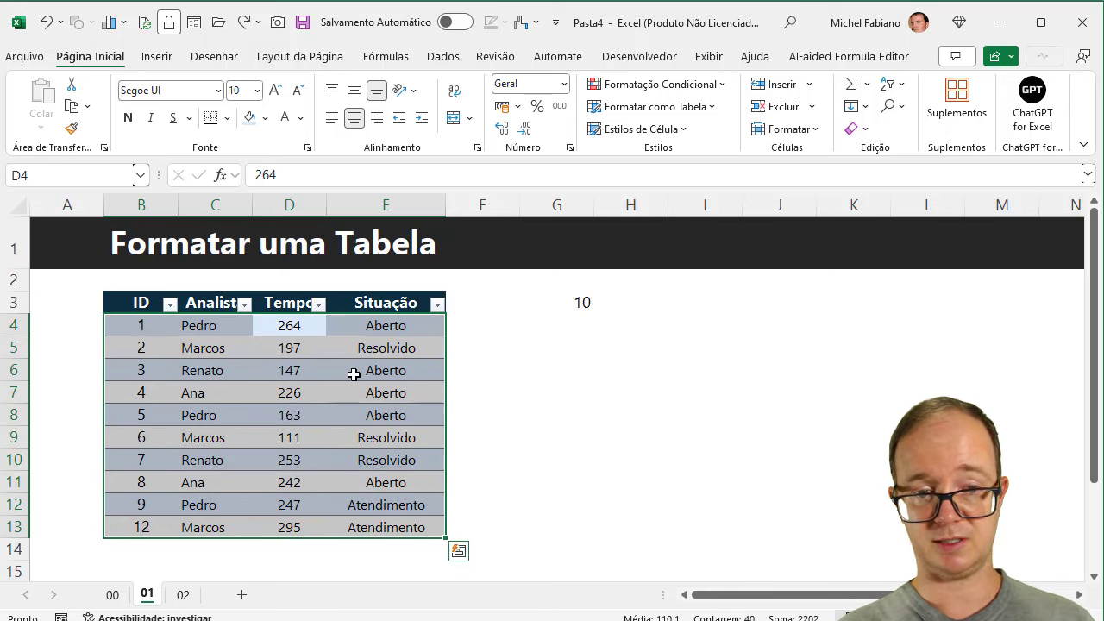
left_click(244, 307)
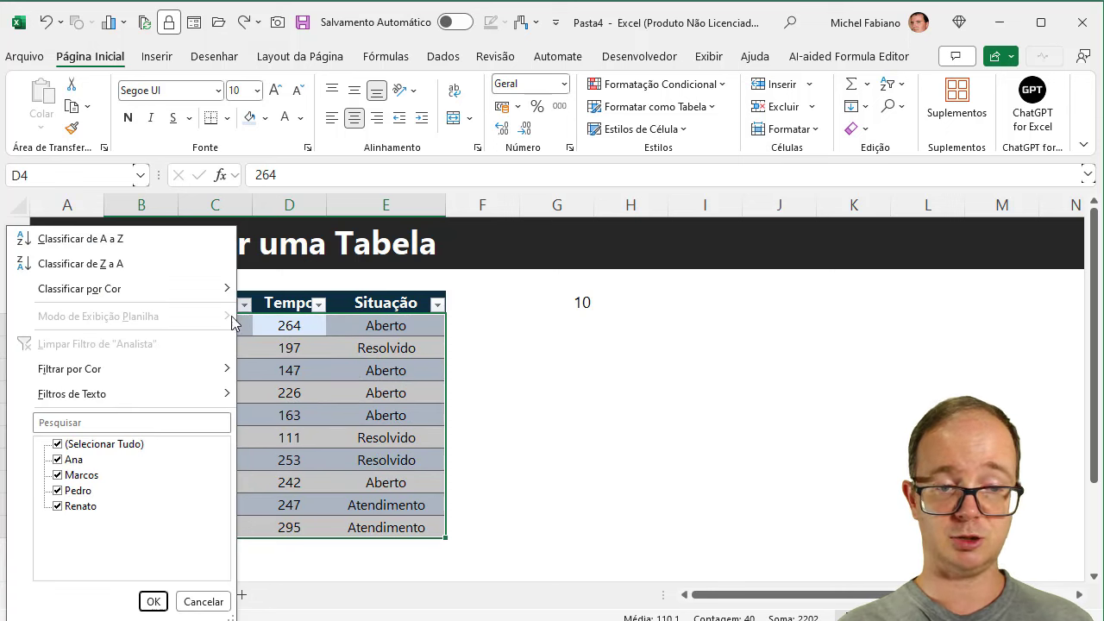
left_click(57, 443)
left_click(57, 459)
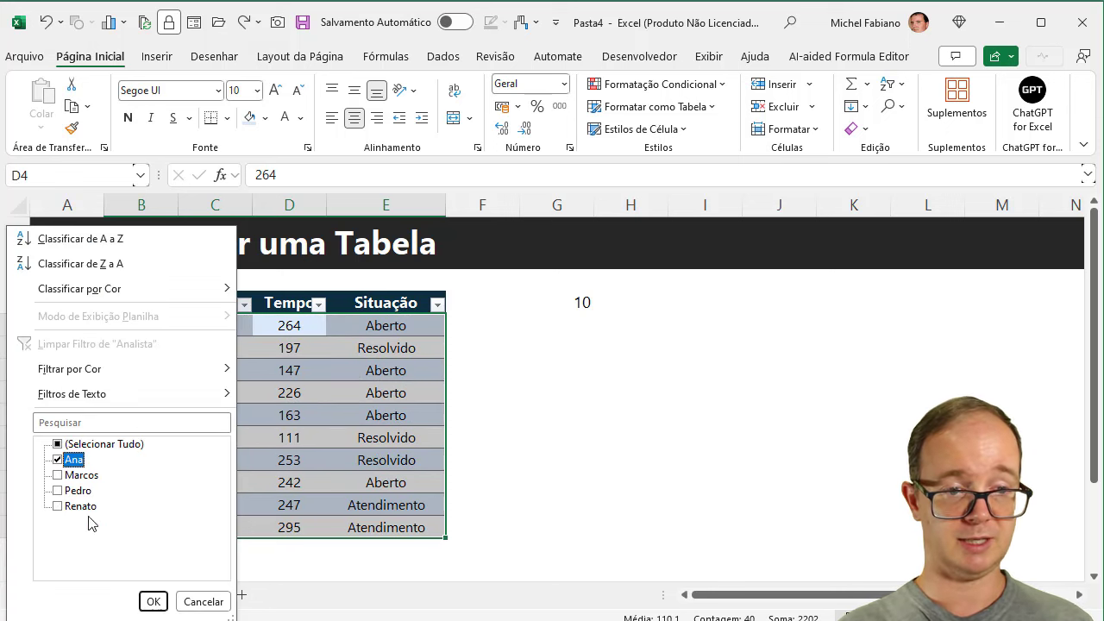
left_click(151, 601)
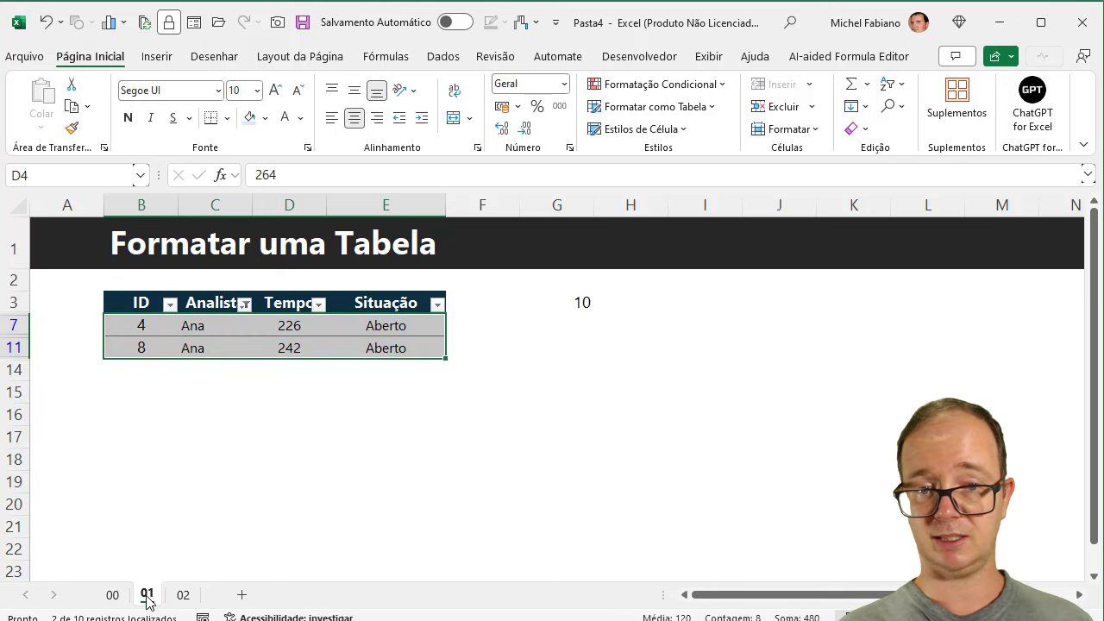
left_click(244, 305)
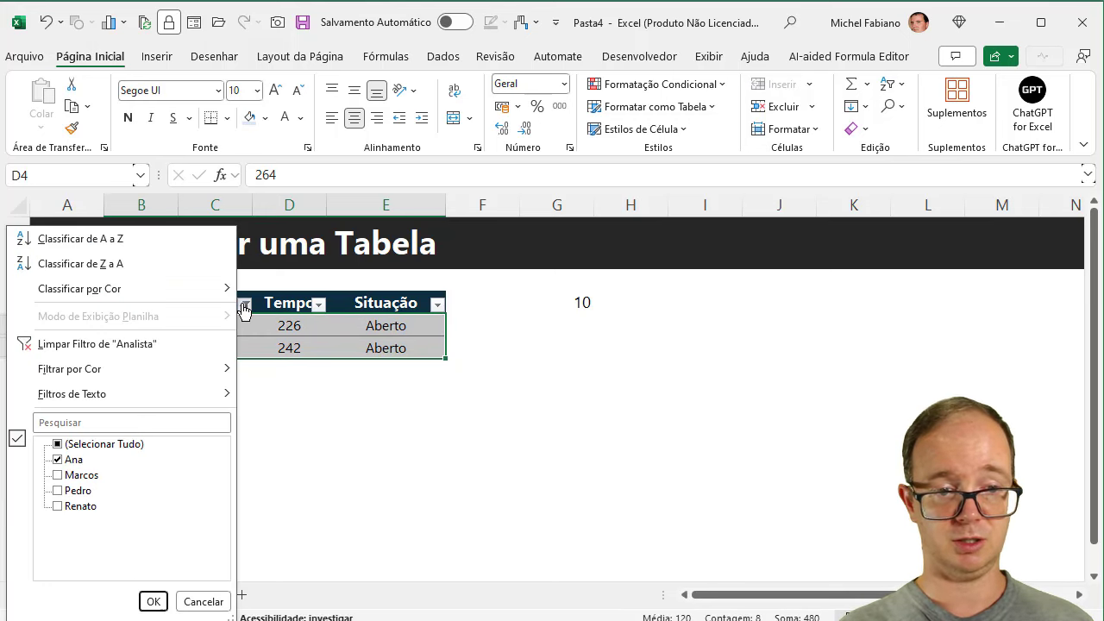
left_click(138, 343)
left_click(583, 308)
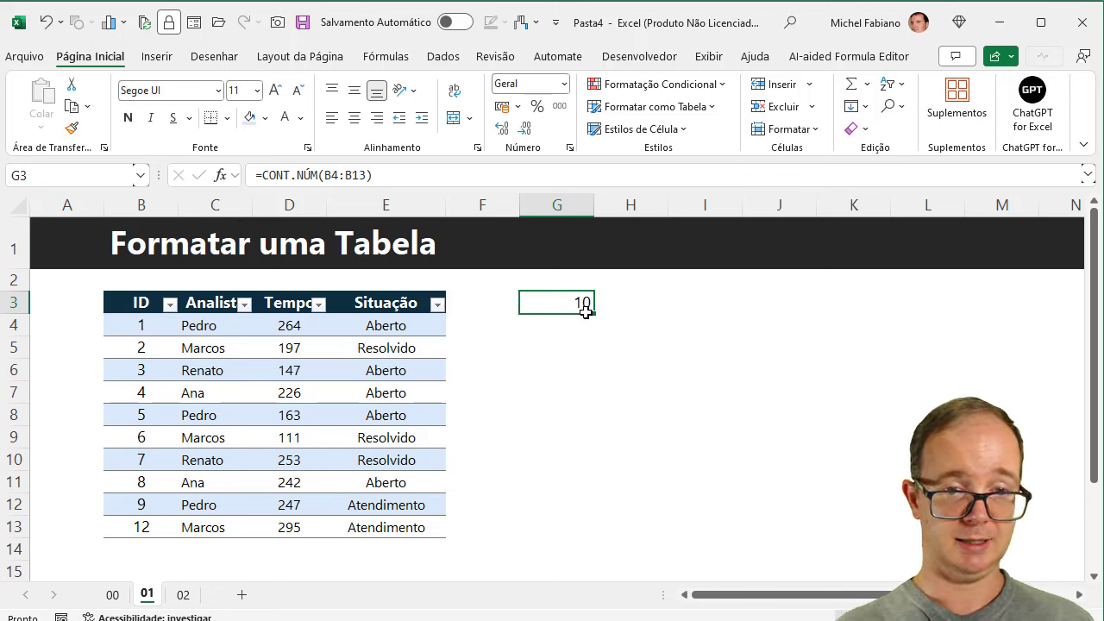
mouse_move(143, 301)
left_mouse_down()
mouse_move(391, 396)
mouse_move(395, 551)
left_mouse_up()
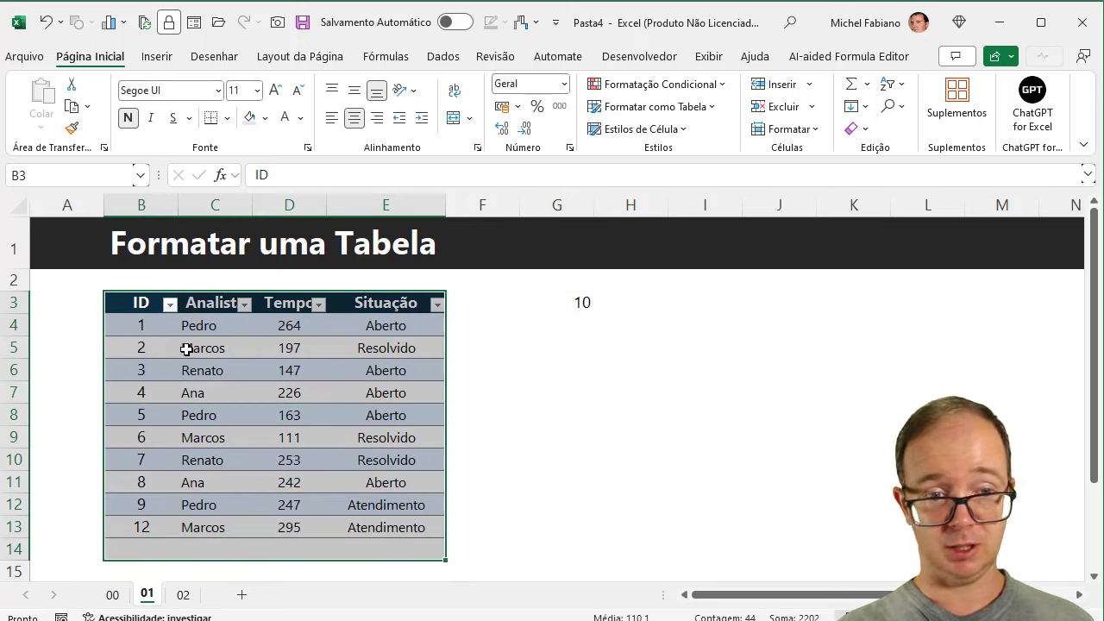
left_click_drag(143, 302, 382, 523)
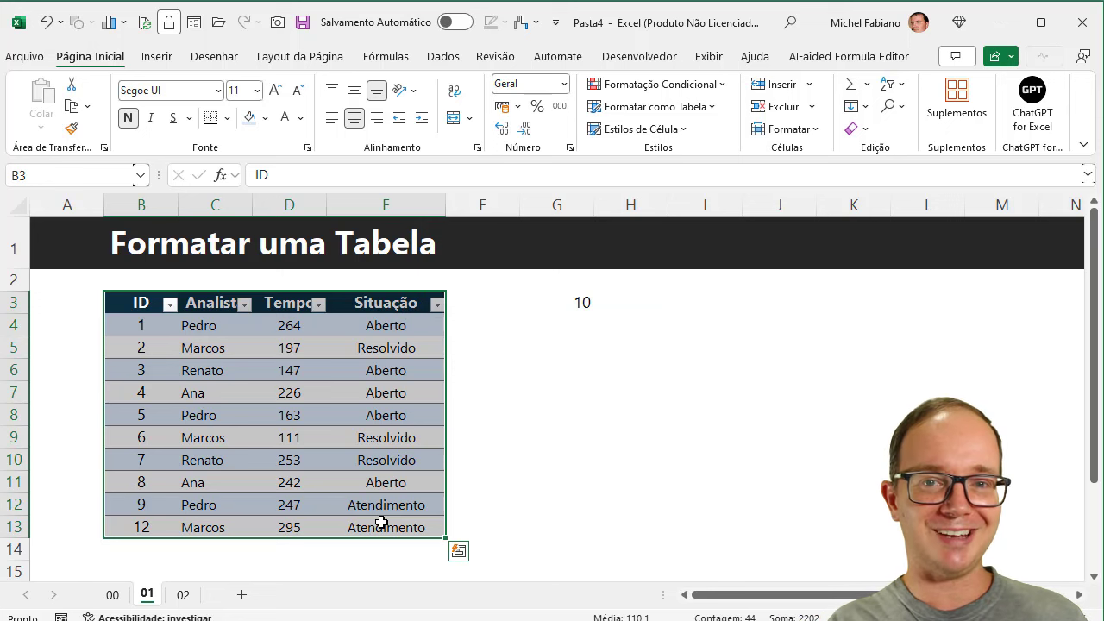
Step: On sheet 02, select B3:E13 and pick a green style from Formatar como Tabela
left_click(182, 595)
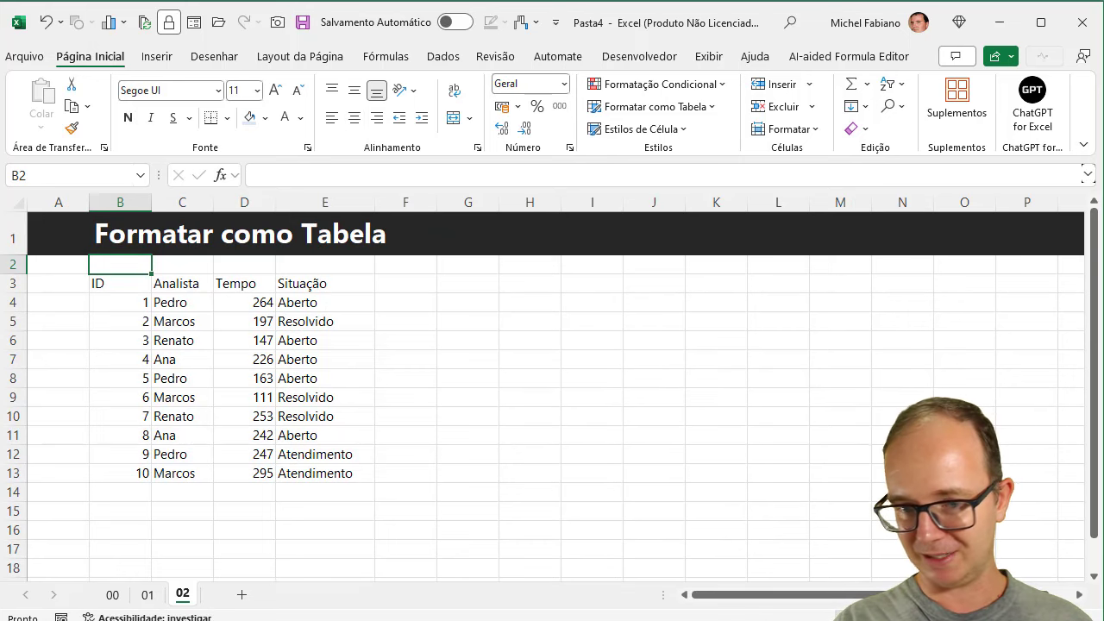
scroll(552, 389, "up", 2, "ctrl")
scroll(552, 388, "up", 1, "ctrl")
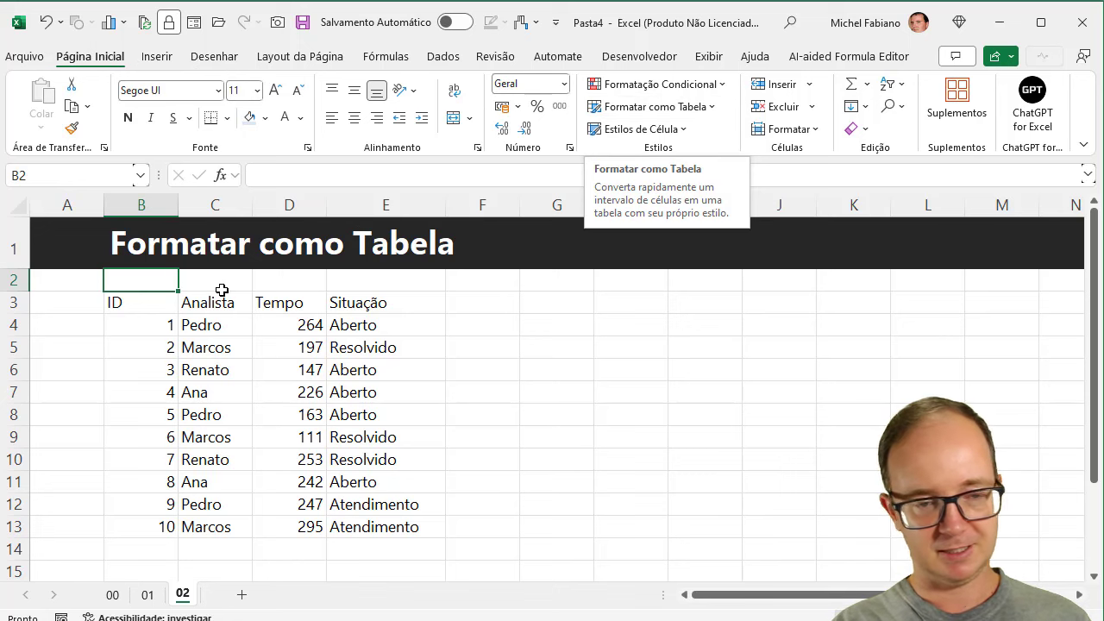
left_click_drag(143, 302, 363, 527)
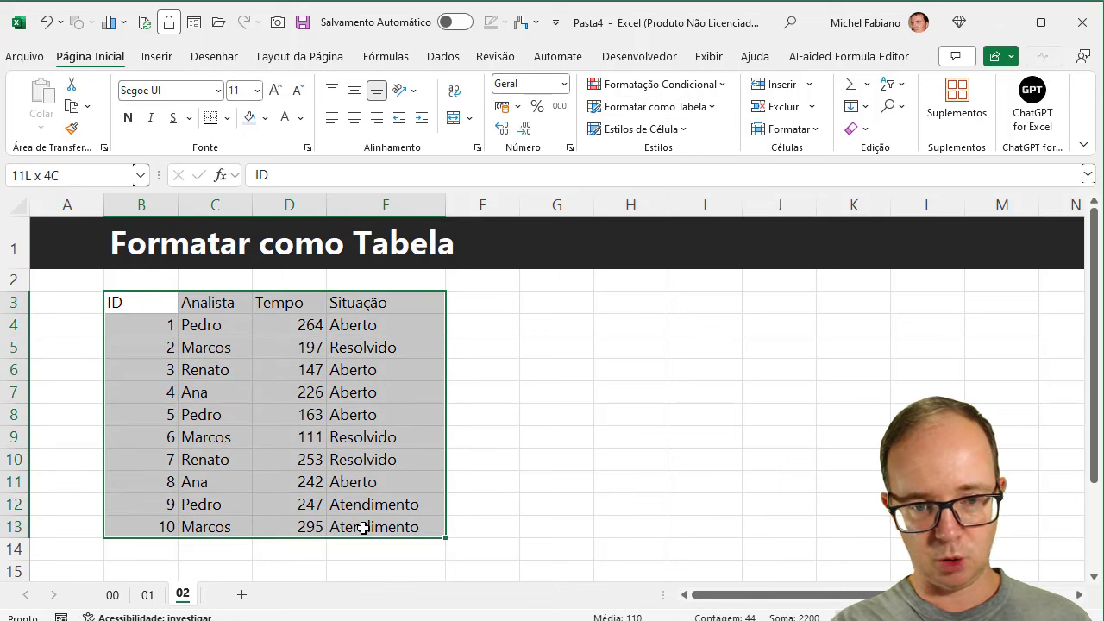
left_click(706, 109)
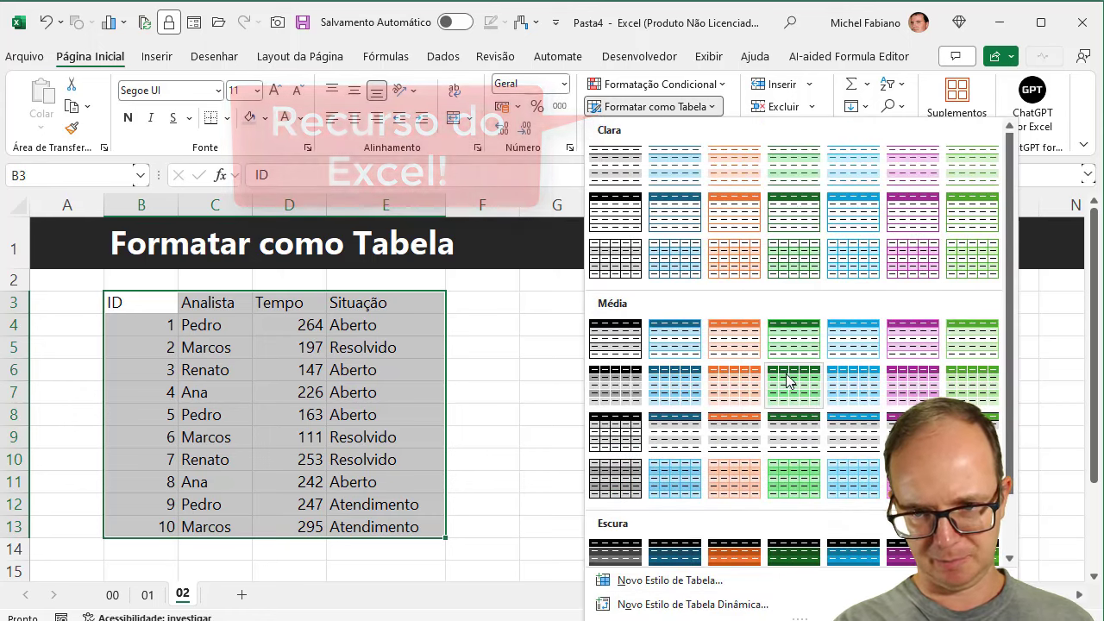
key("Escape")
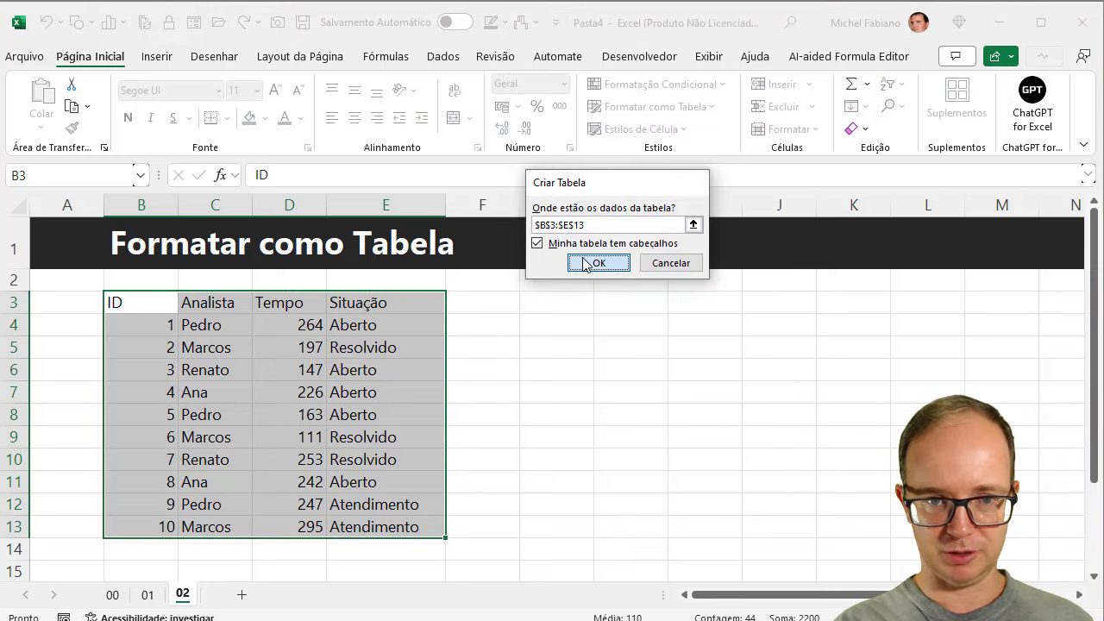
left_click(585, 263)
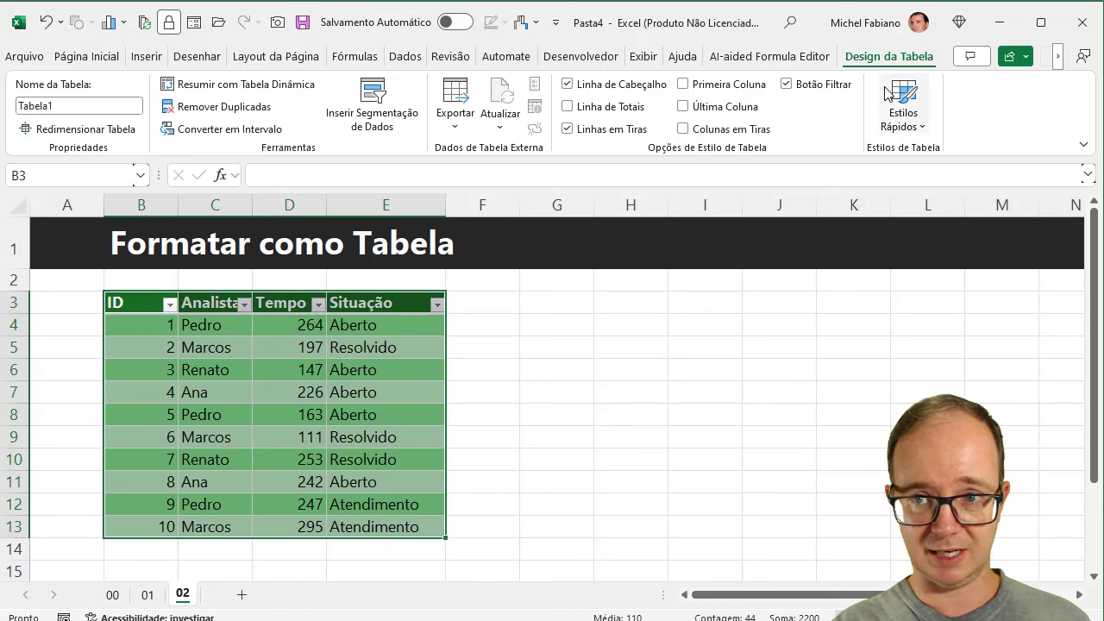
Step: Rename the table to Tb_Analista
left_click(70, 107)
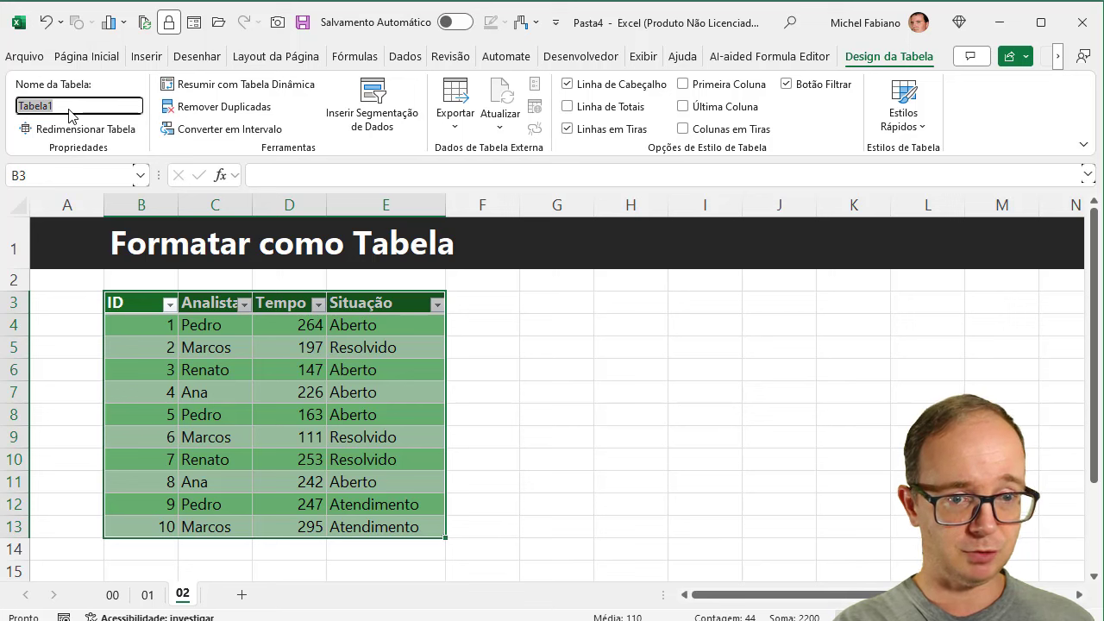
type("Tb_Anal")
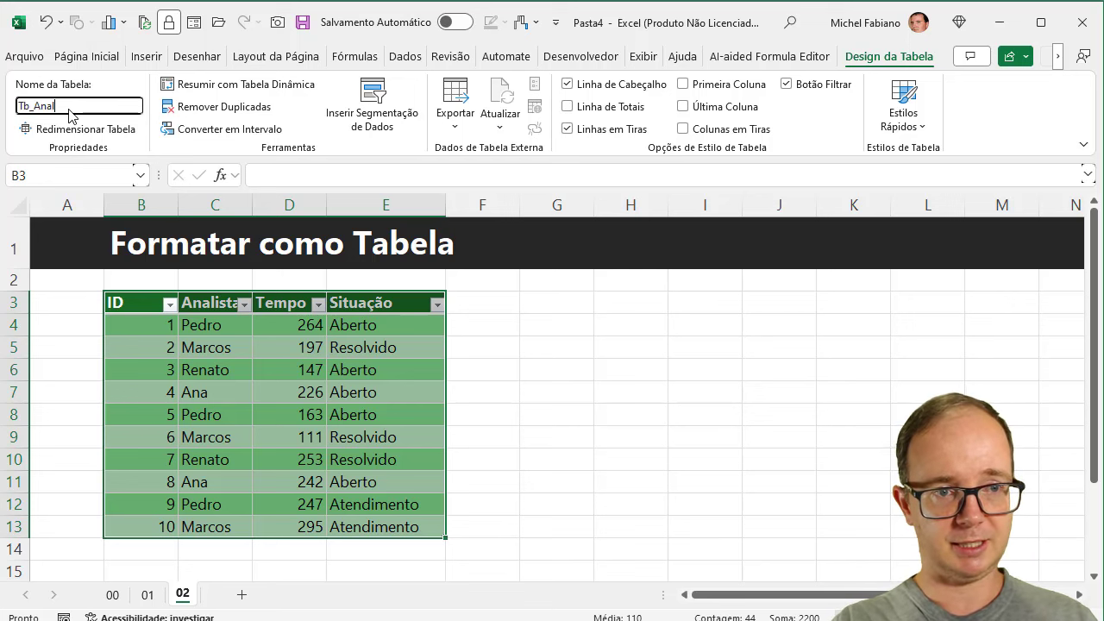
key("Return")
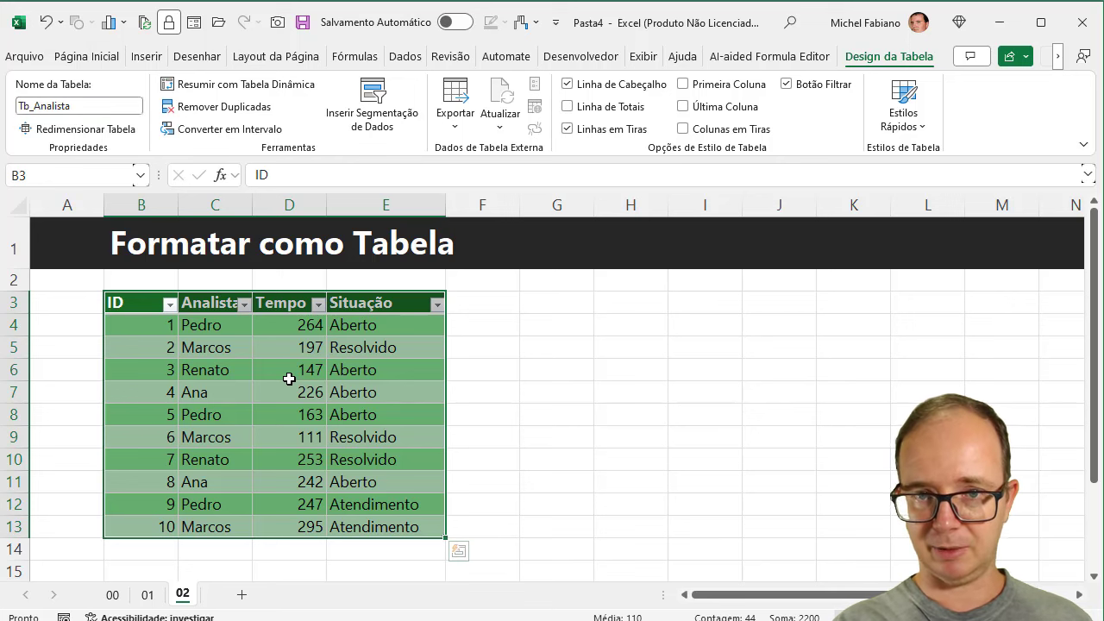
Step: Spill =Tb_Analista into H3, undo it, then visit sheet 01 and return to 02
left_click(640, 305)
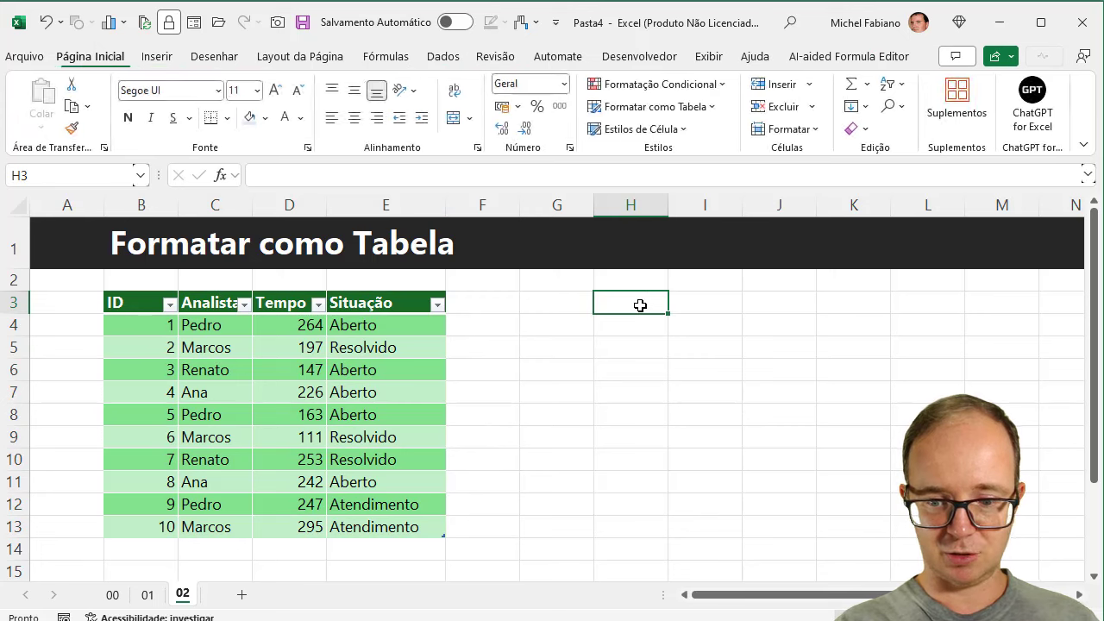
type("=tb")
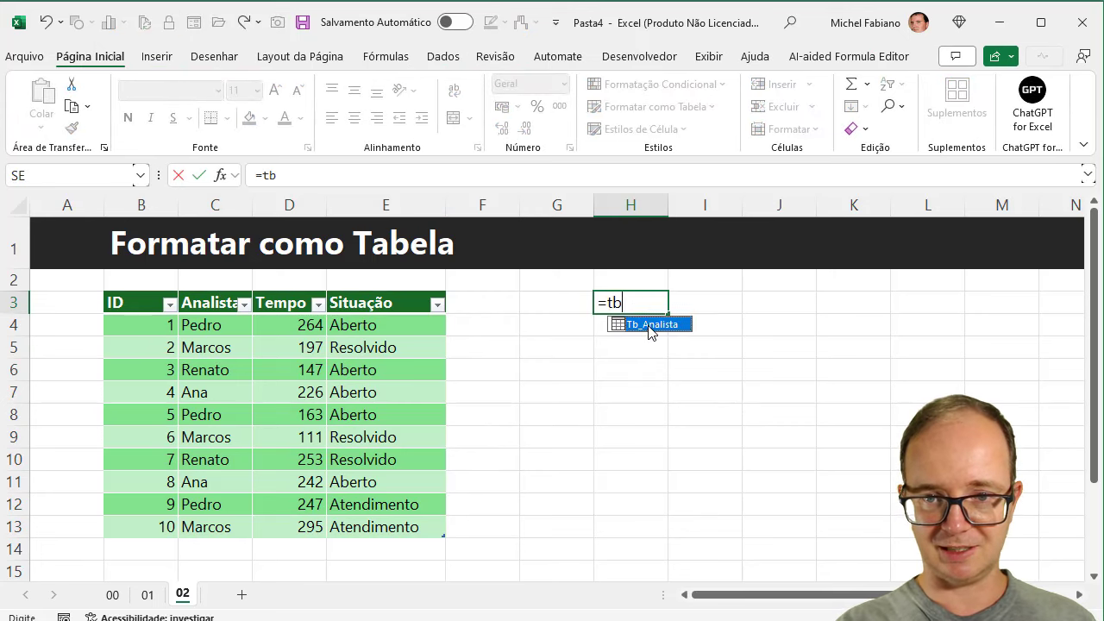
double_click(650, 326)
key("Return")
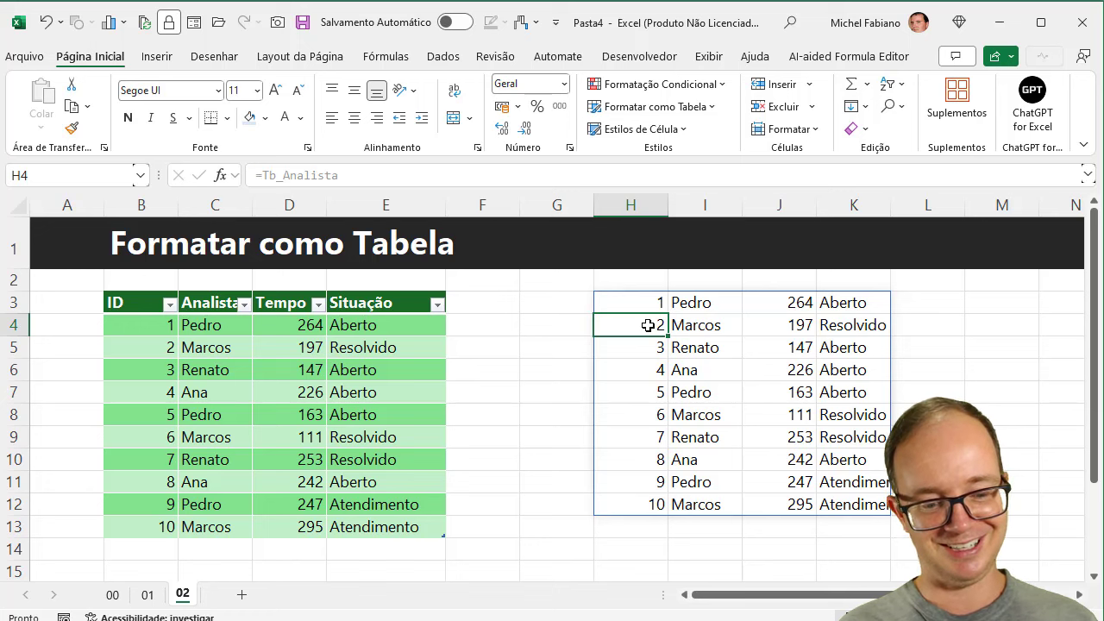
key("ctrl+z")
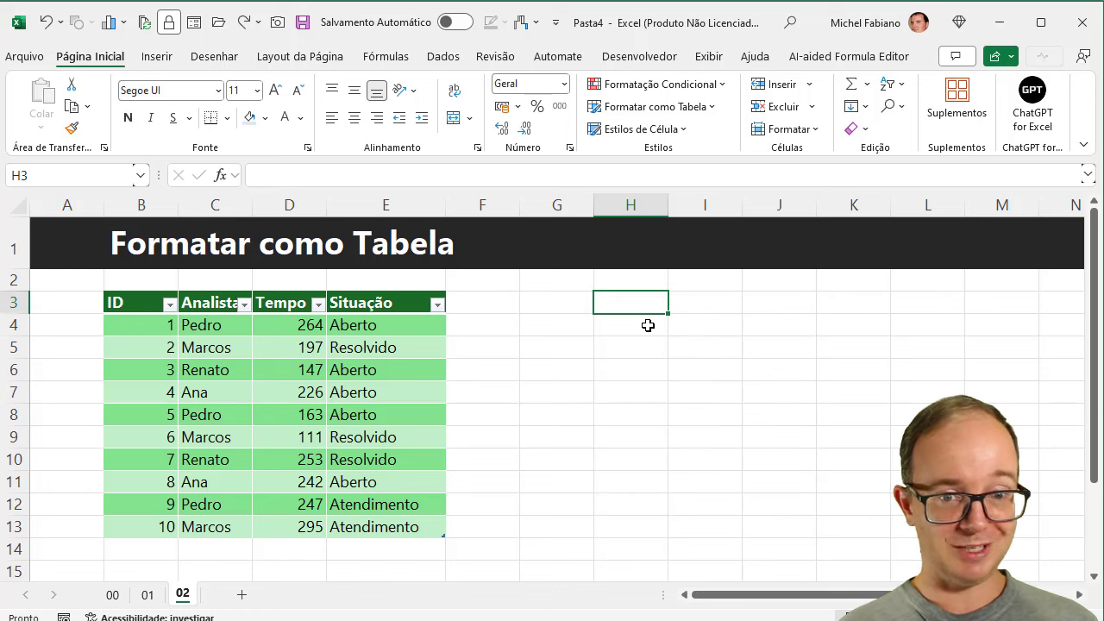
left_click(147, 595)
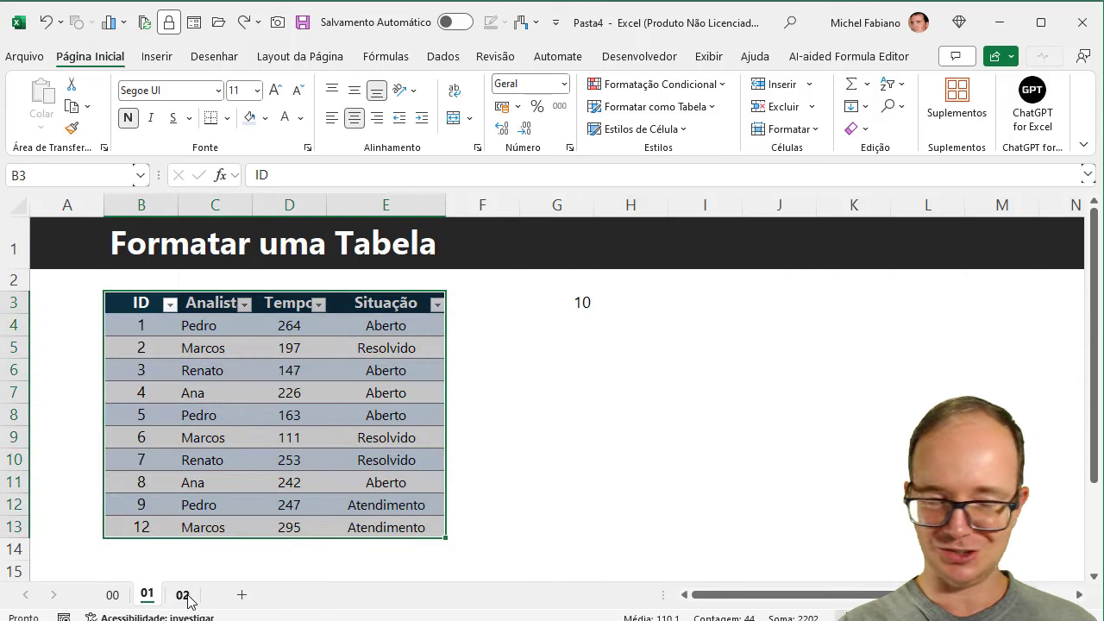
left_click(185, 594)
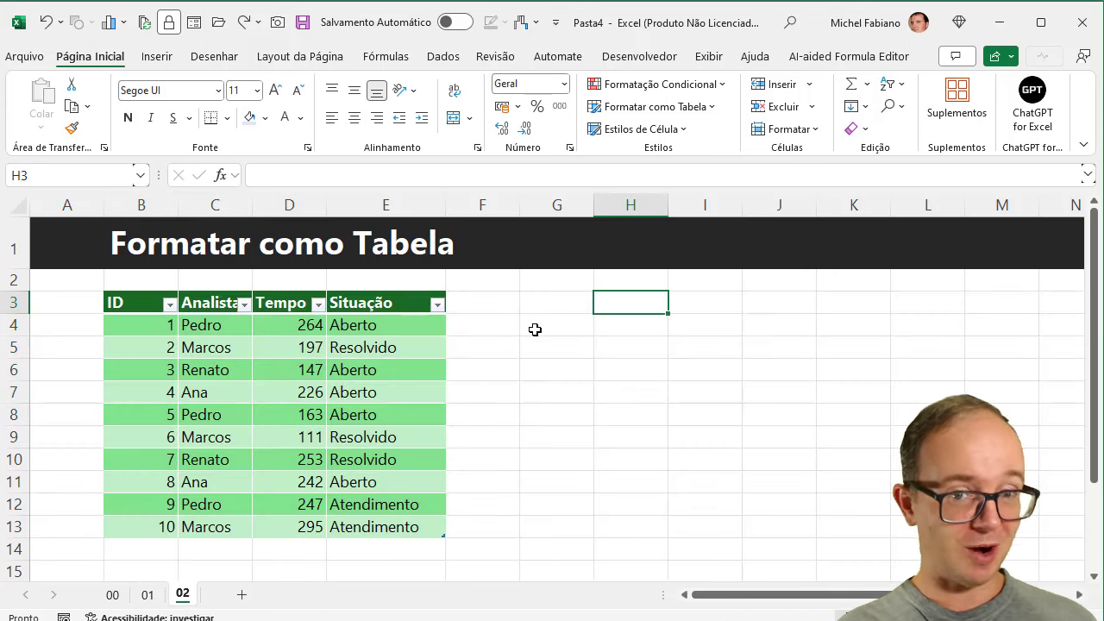
Step: Sort the table by Tempo smallest to largest, then largest to smallest
left_click(437, 305)
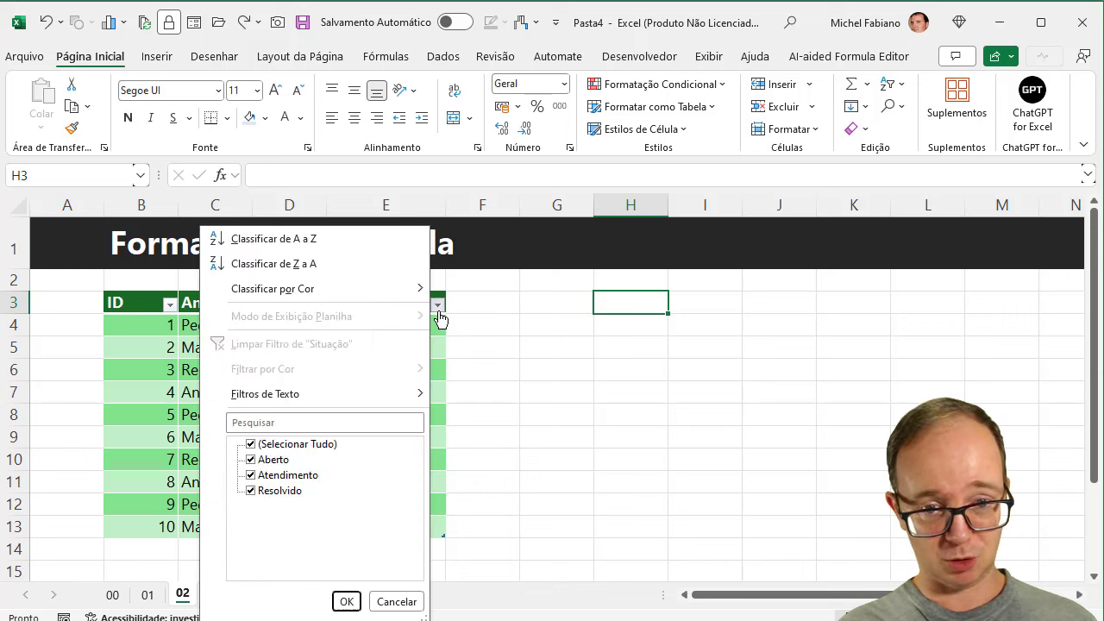
left_click(438, 307)
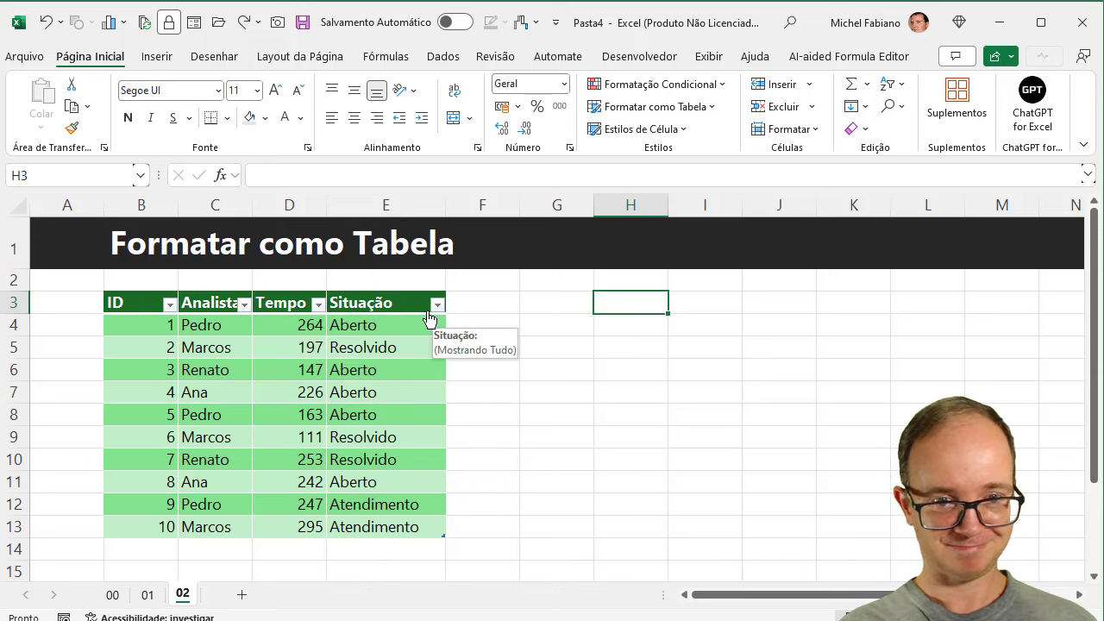
left_click(318, 305)
left_click(248, 238)
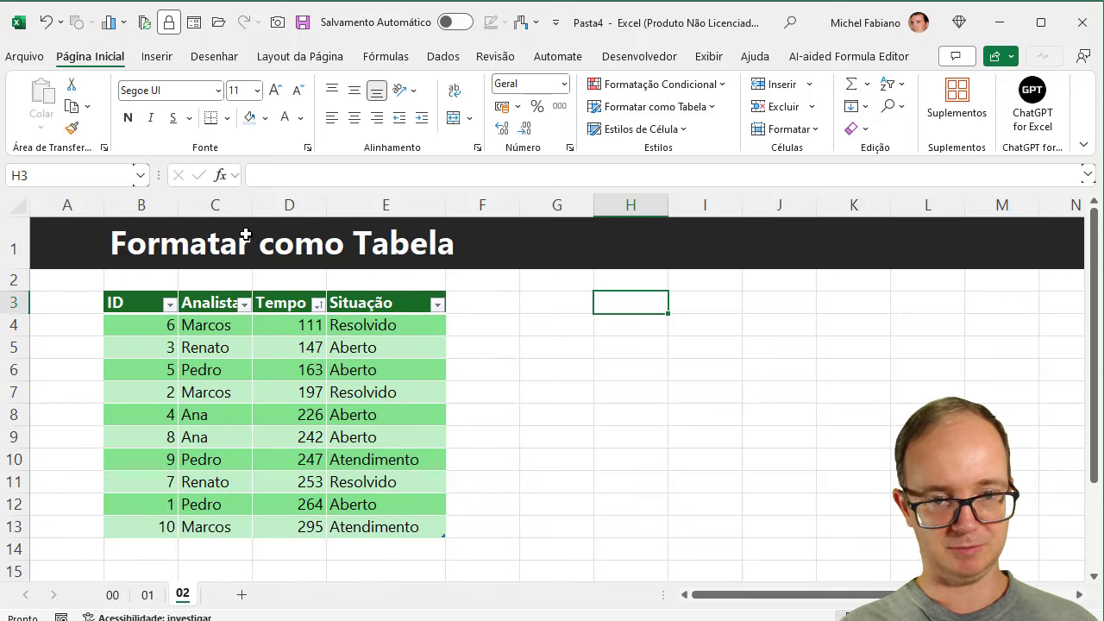
left_click(320, 316)
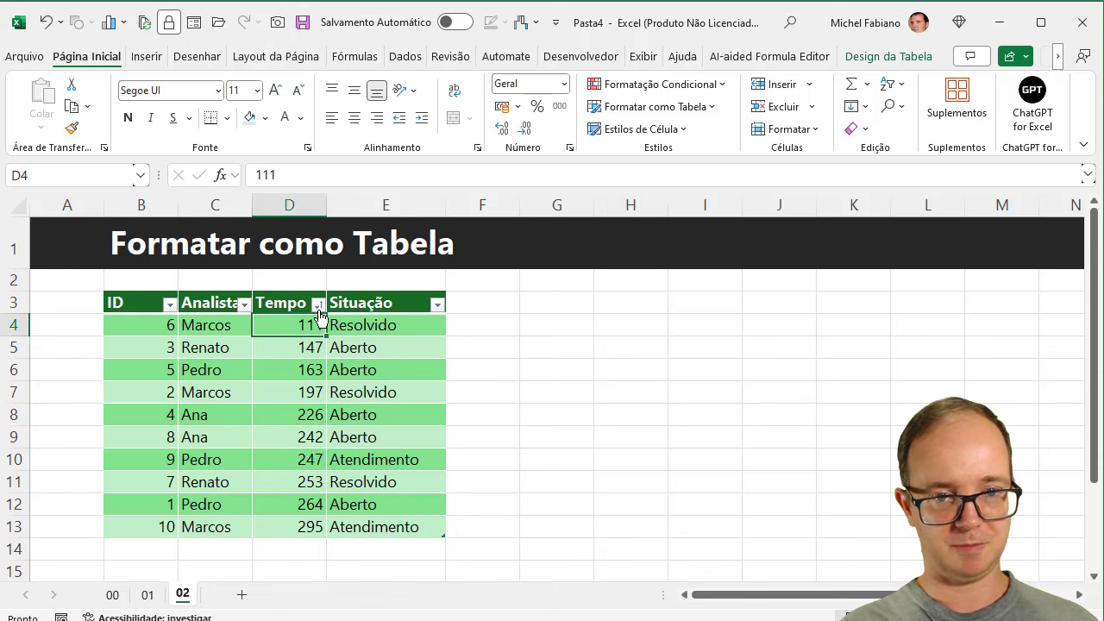
left_click(318, 304)
left_click(224, 261)
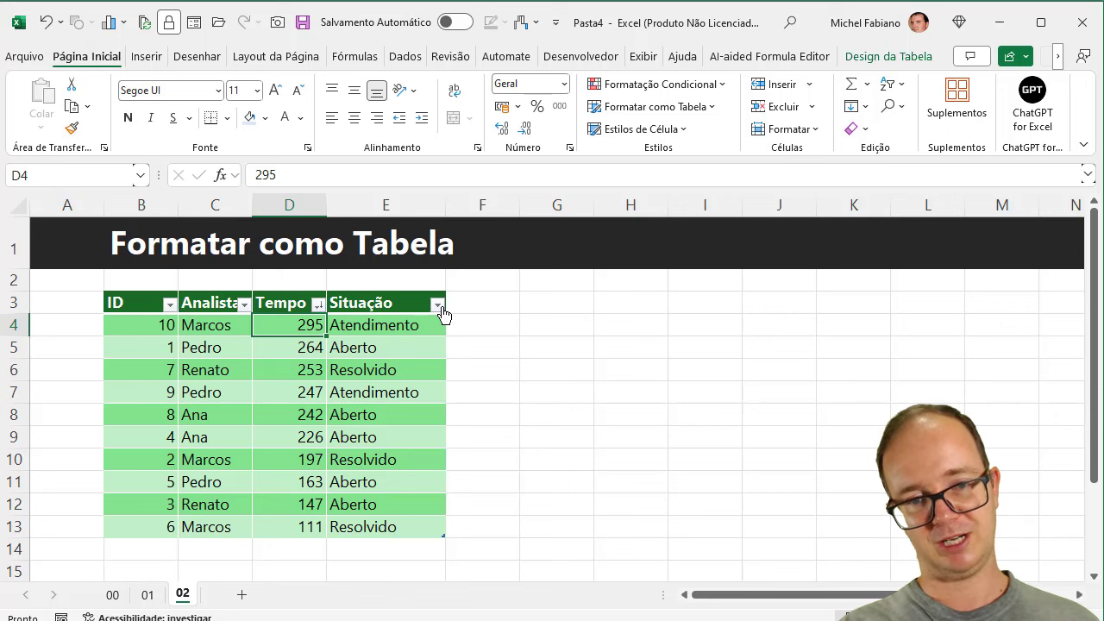
Step: Sort the rows by ID from smallest to largest, 1 to 10
left_click(437, 305)
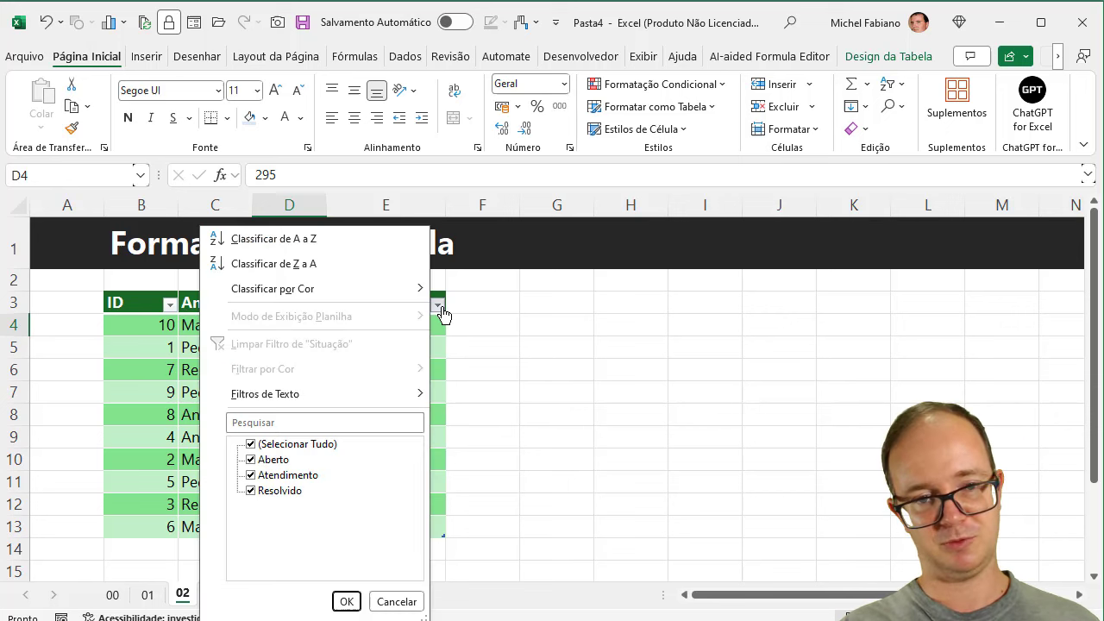
left_click(485, 377)
left_click(169, 304)
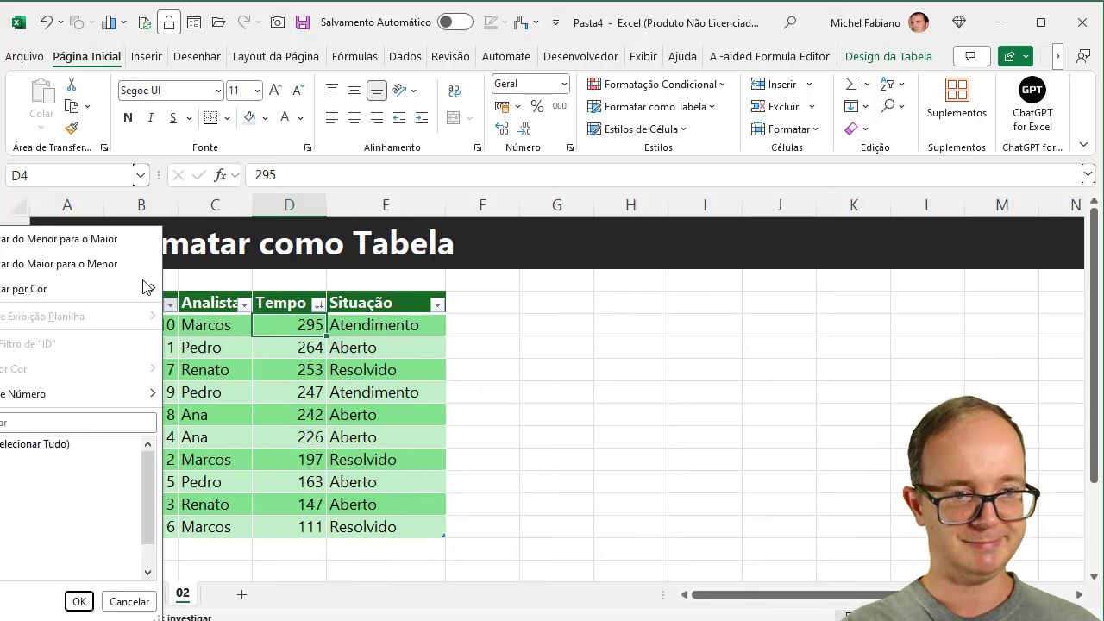
left_click(126, 244)
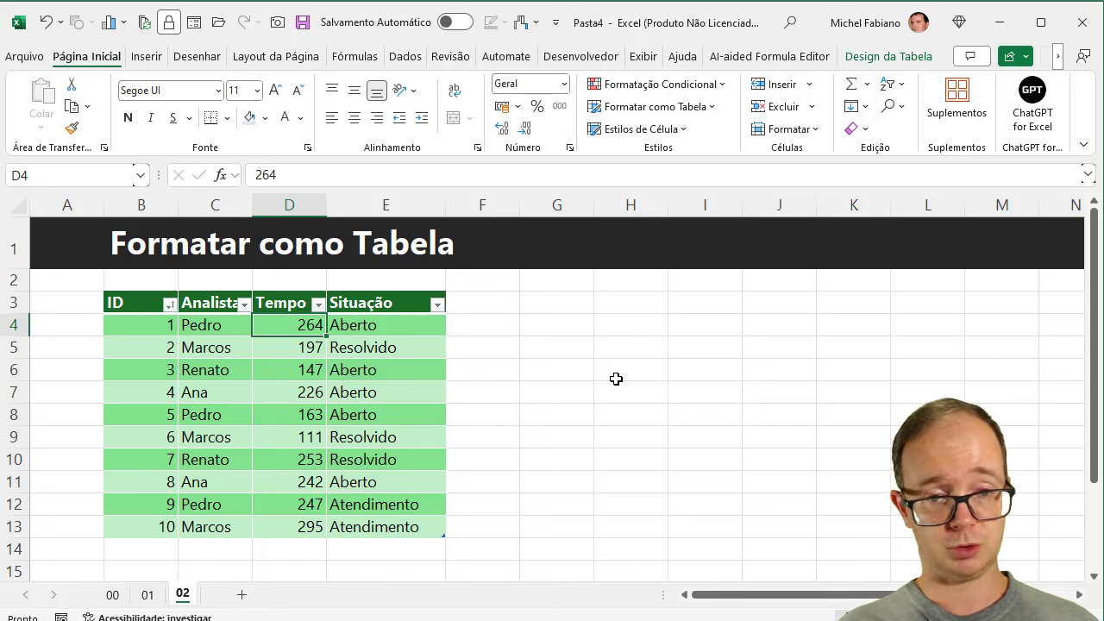
Step: Tab out of E13 into a new row and enter 11, Marcos, 120, Atendimento
left_click(376, 525)
key("Tab")
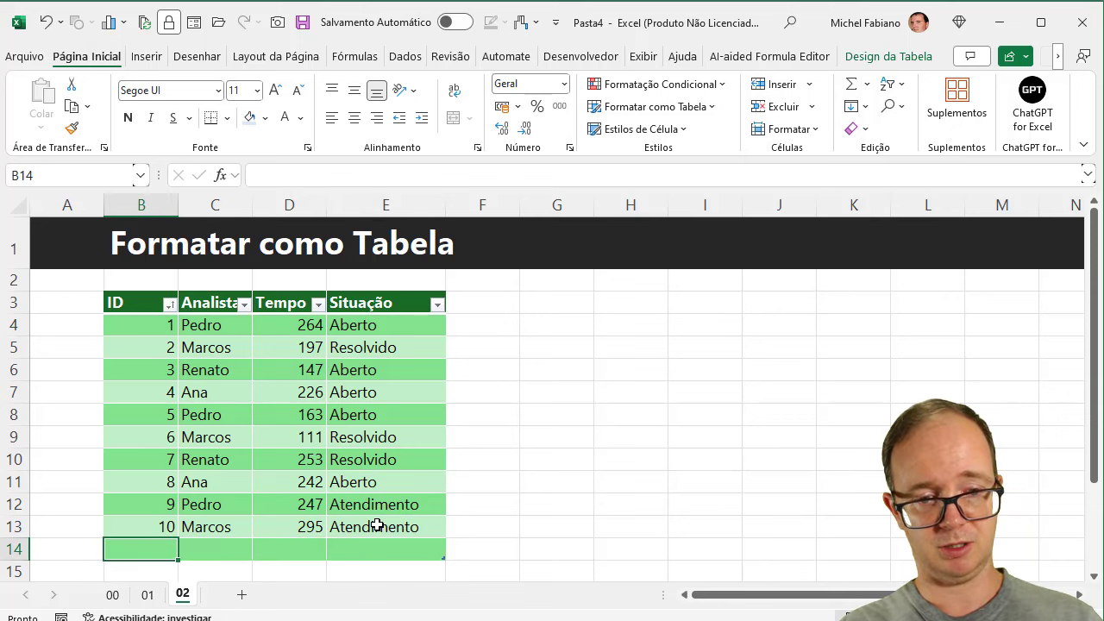
type("11")
key("Tab")
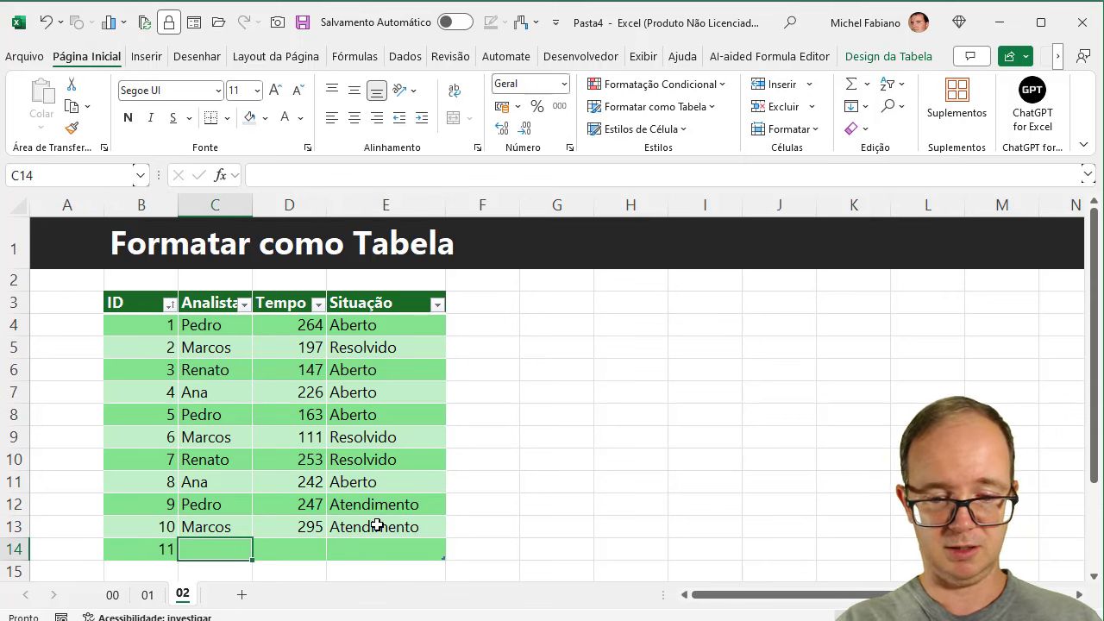
type("Marcos")
key("Tab")
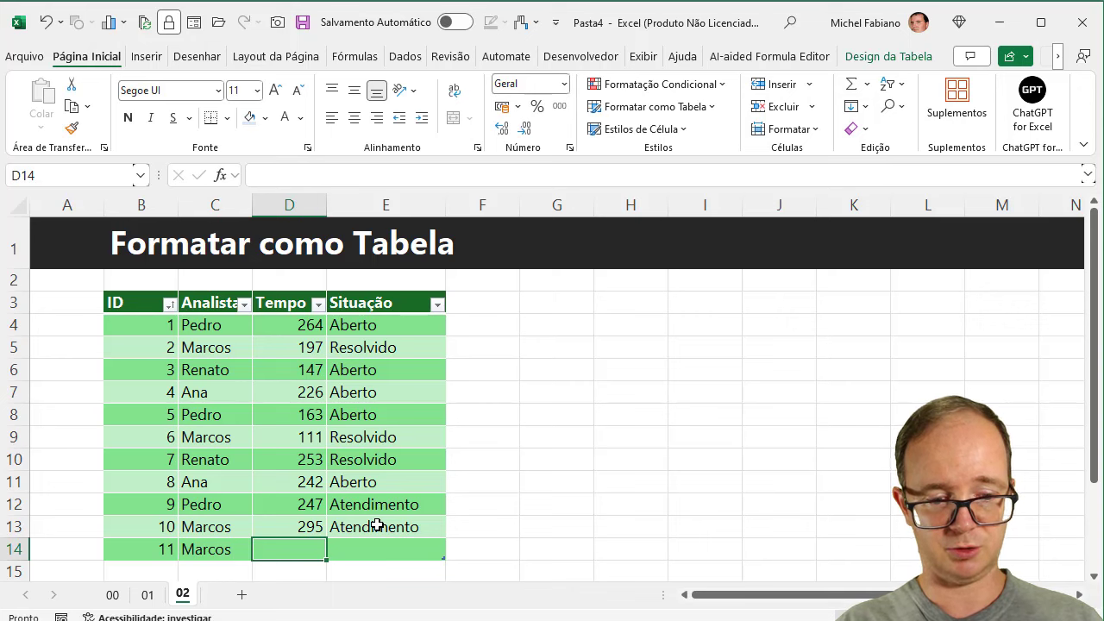
type("120")
key("Tab")
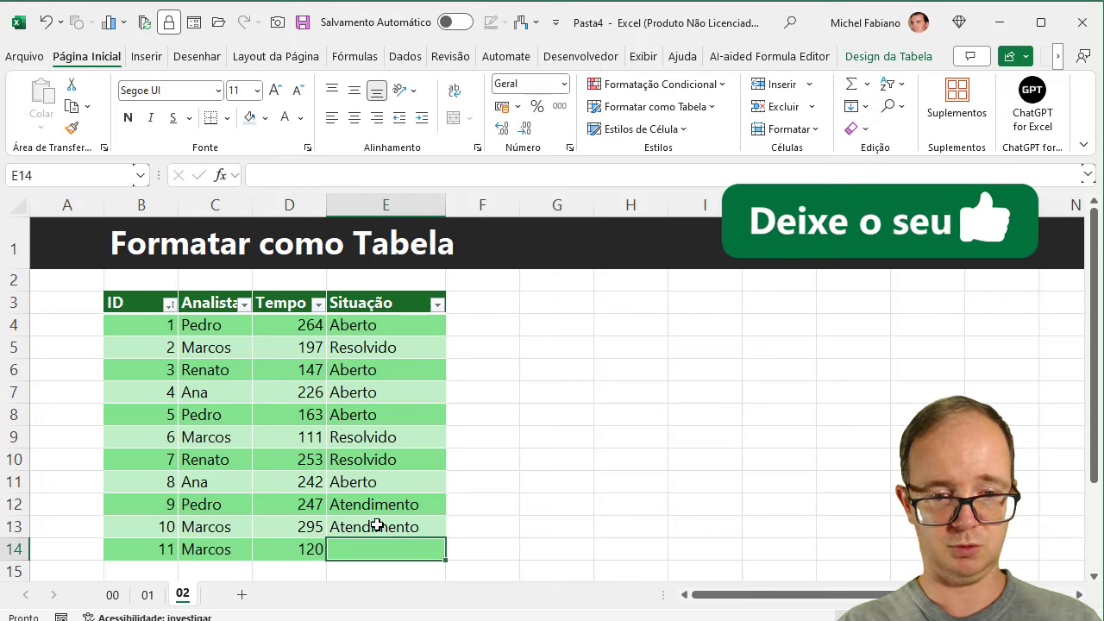
type("Atendimento")
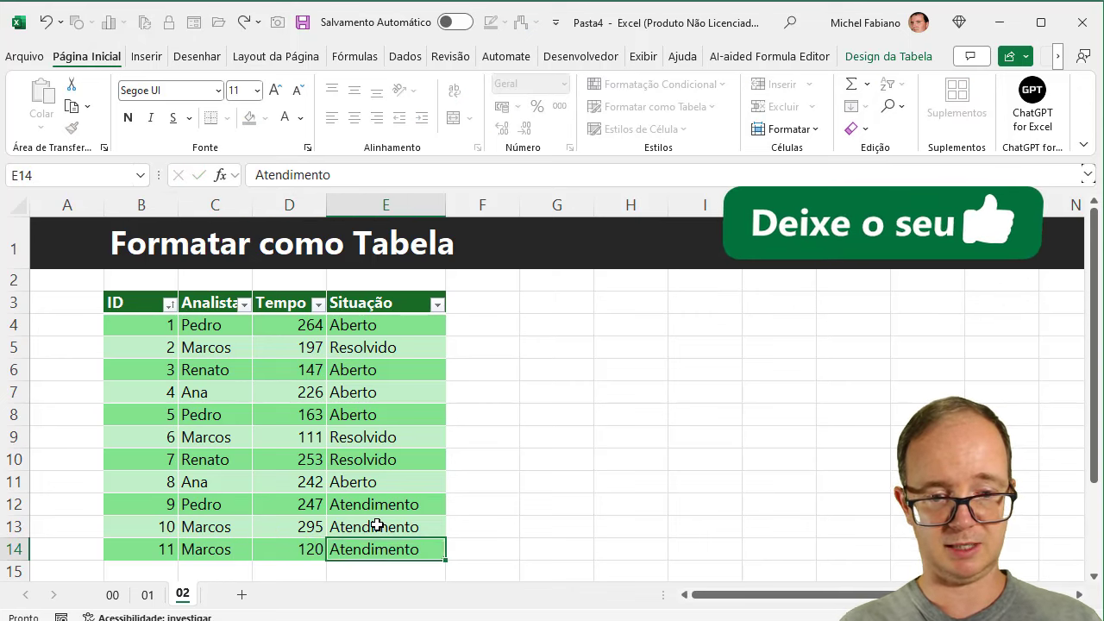
key("Return")
key("Up")
key("Up")
key("Up")
key("Up")
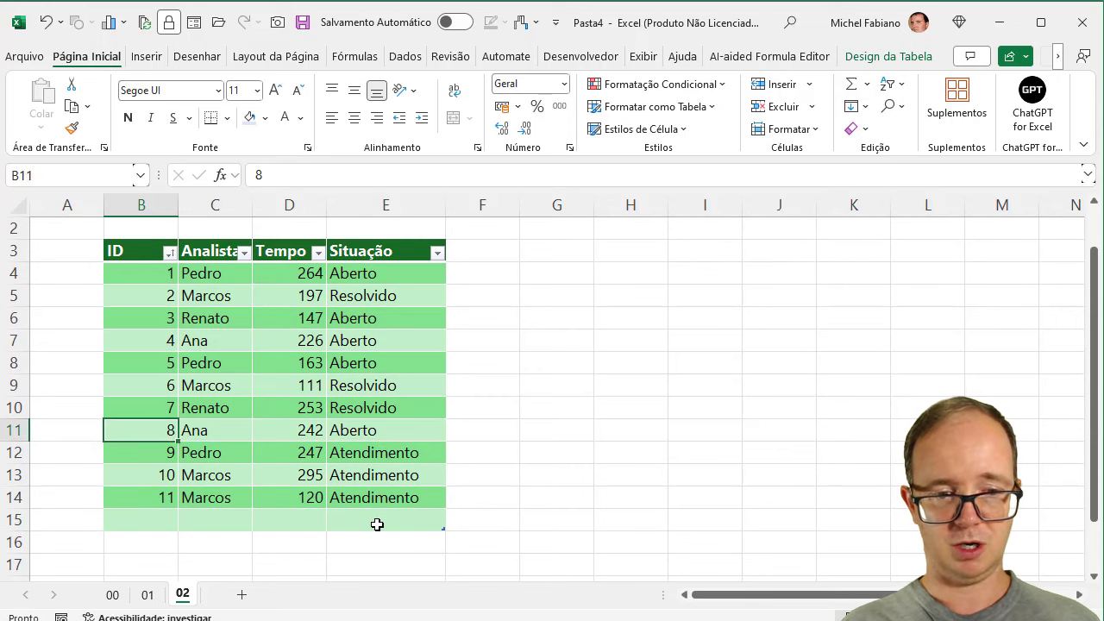
key("Up")
key("Up")
key("Up")
key("Up")
key("Up")
key("Up")
key("Up")
key("Up")
key("Up")
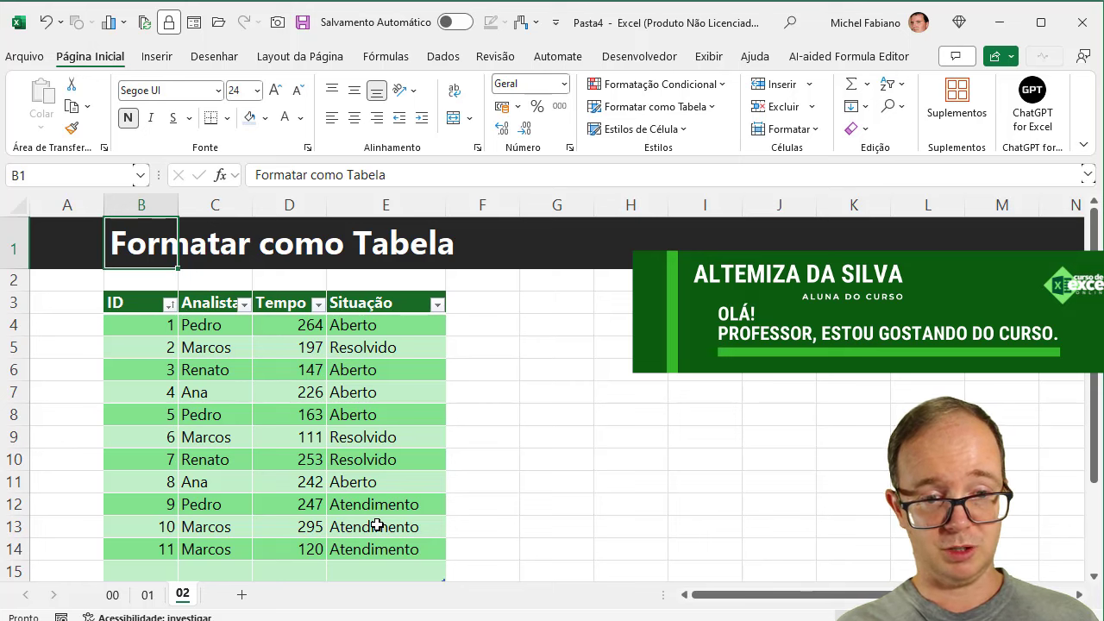
mouse_move(672, 617)
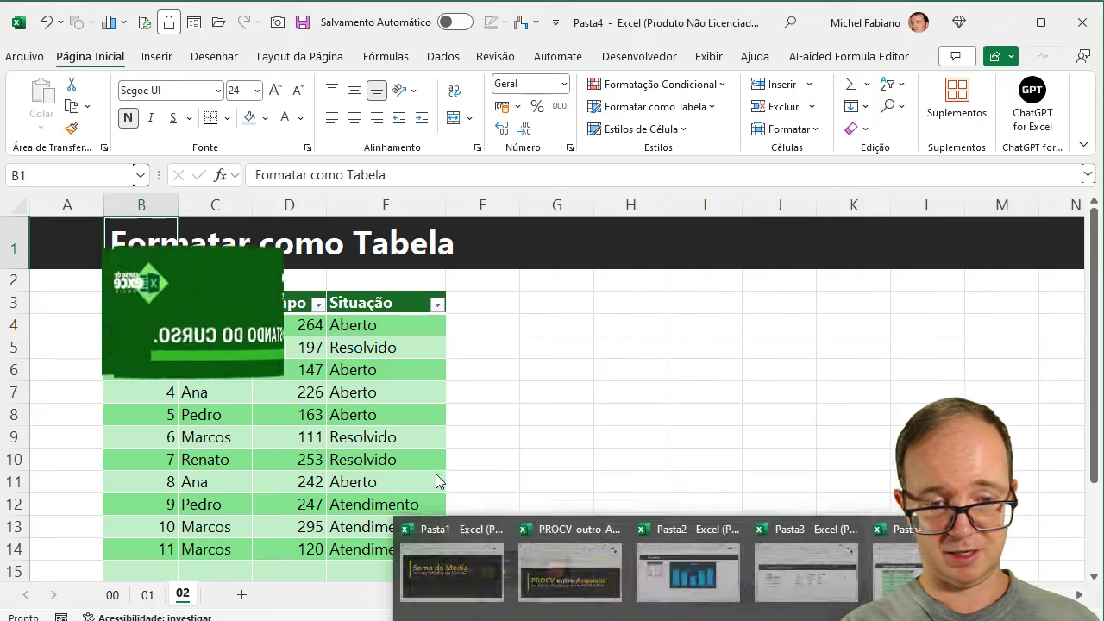
left_click(499, 442)
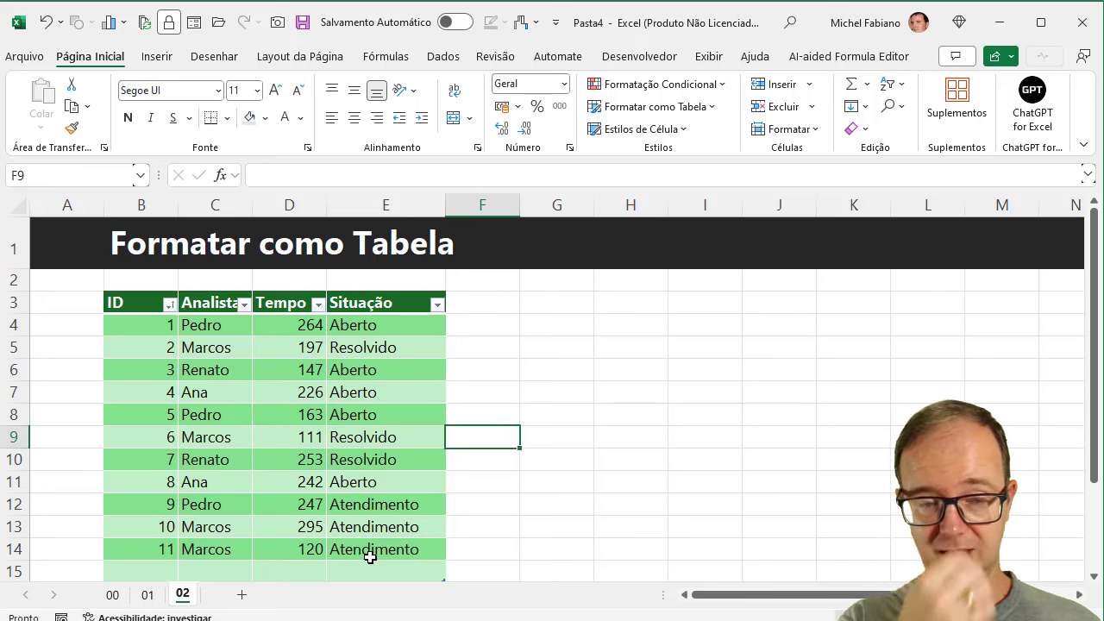
Step: Insert a Situação slicer for the table and give it a green style
left_click(374, 327)
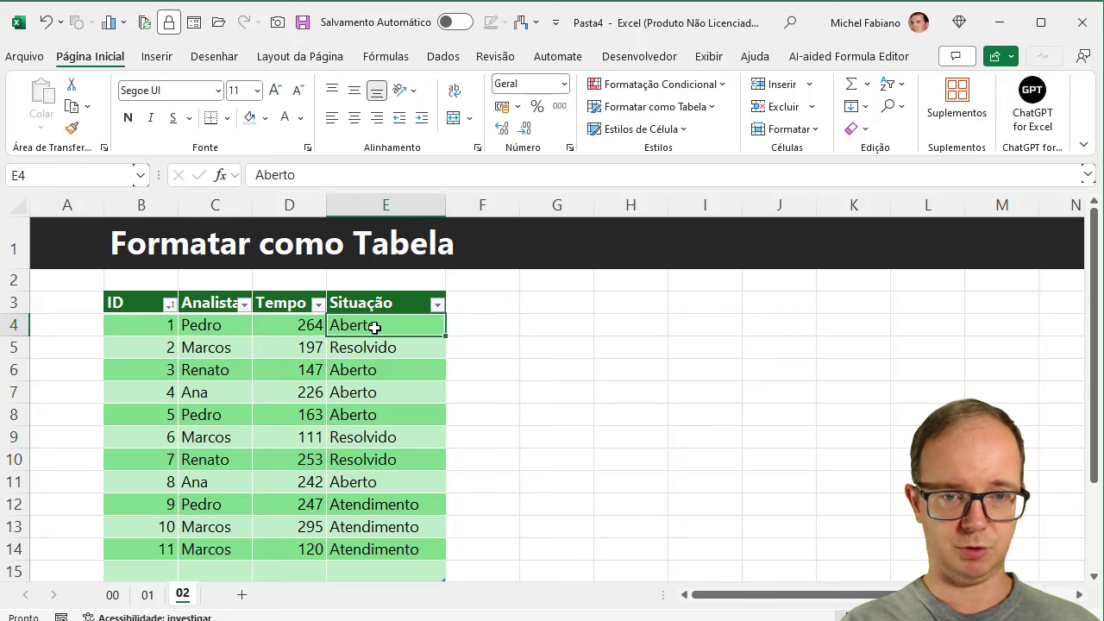
left_click(905, 57)
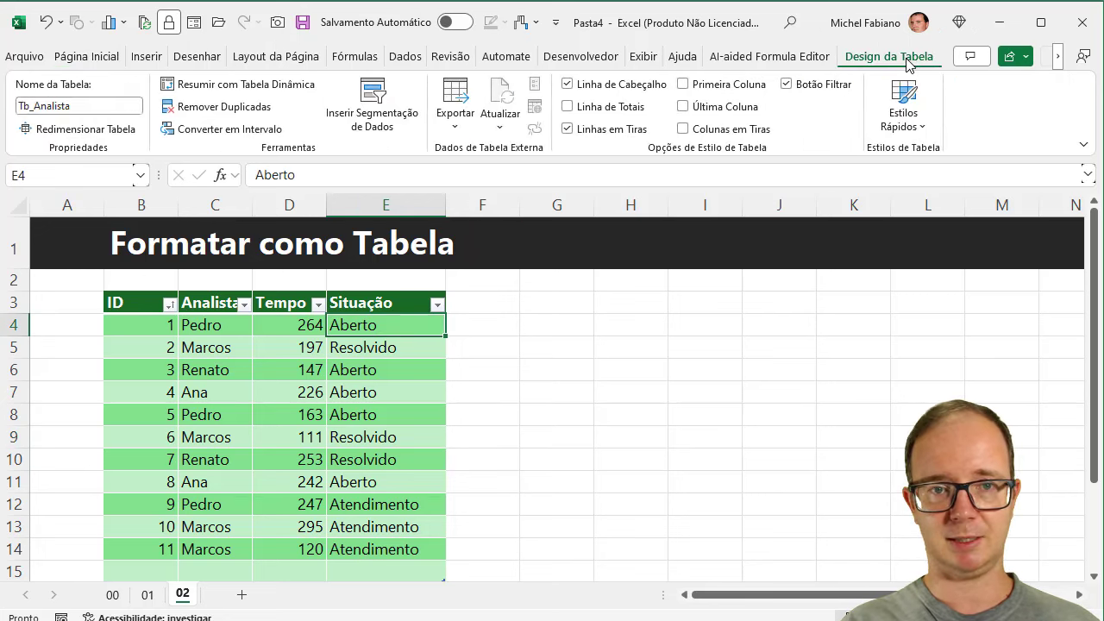
left_click(369, 112)
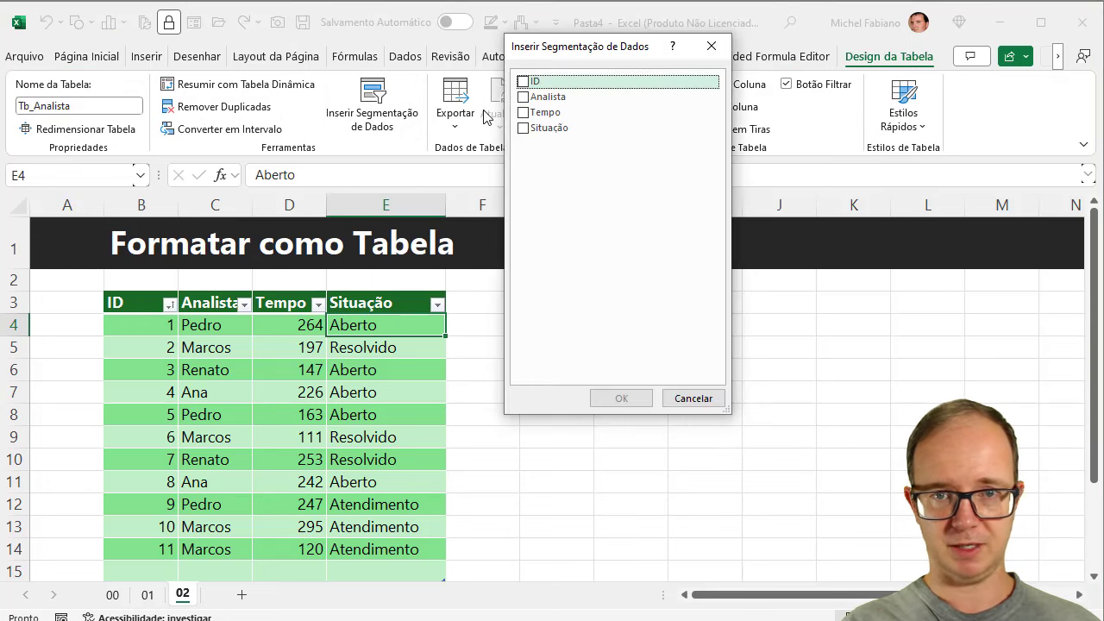
left_click(523, 129)
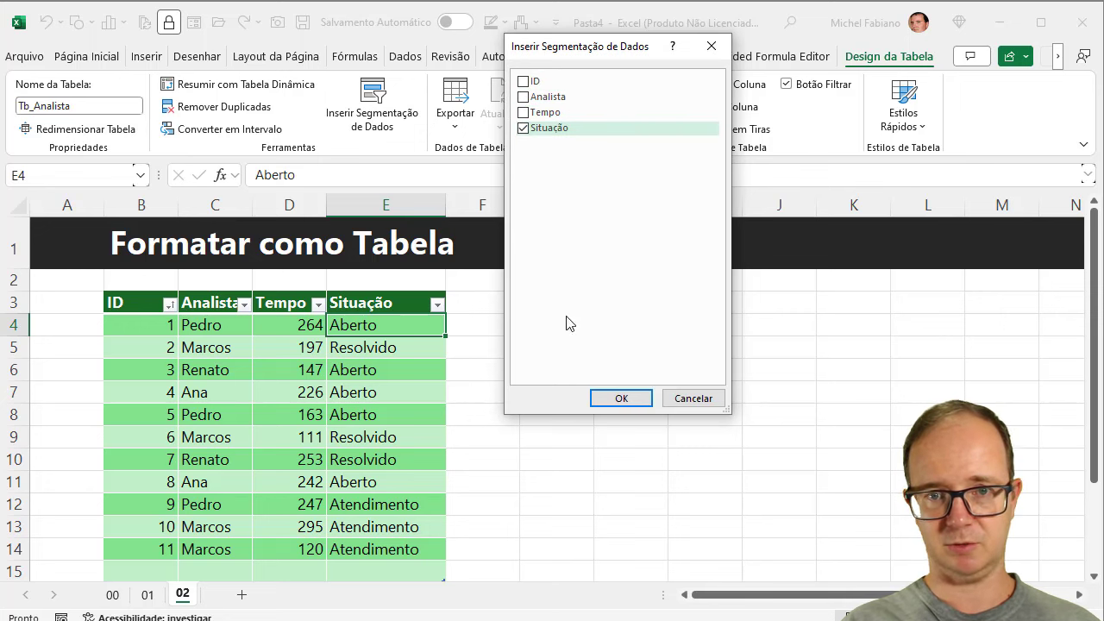
left_click(614, 400)
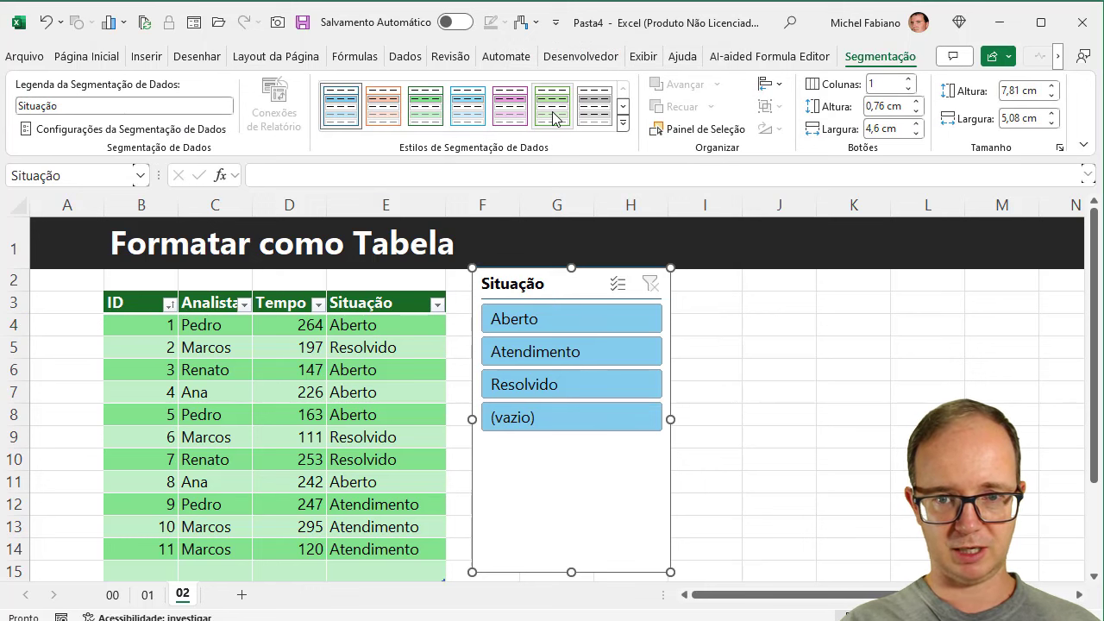
left_click(426, 106)
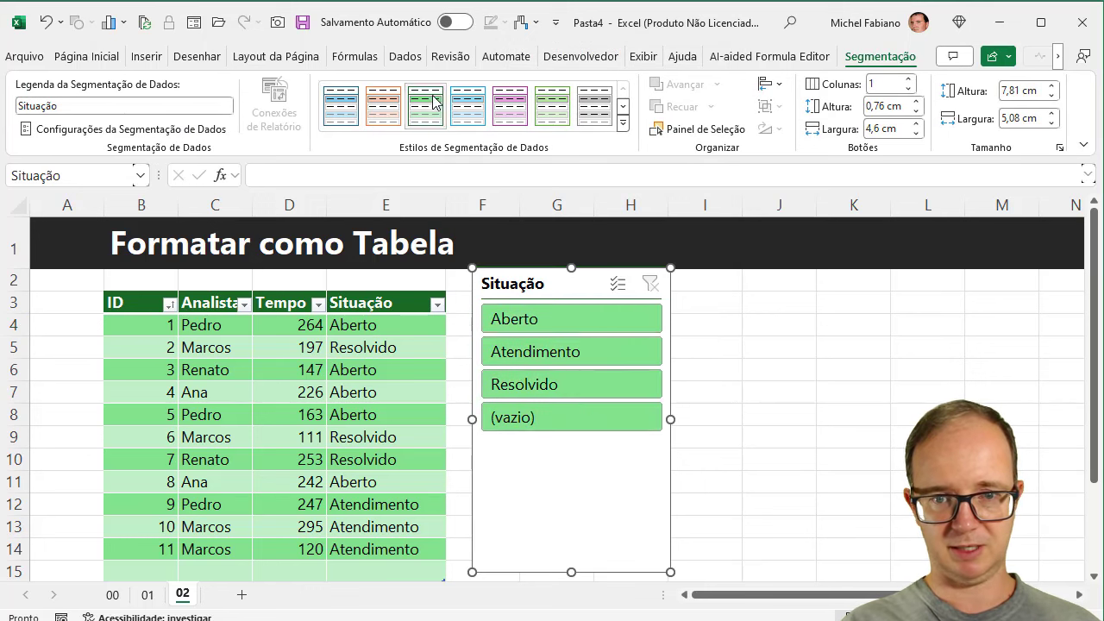
Step: Try the Aberto, Atendimento and Resolvido slicer filters, then clear the filter
left_click(610, 319)
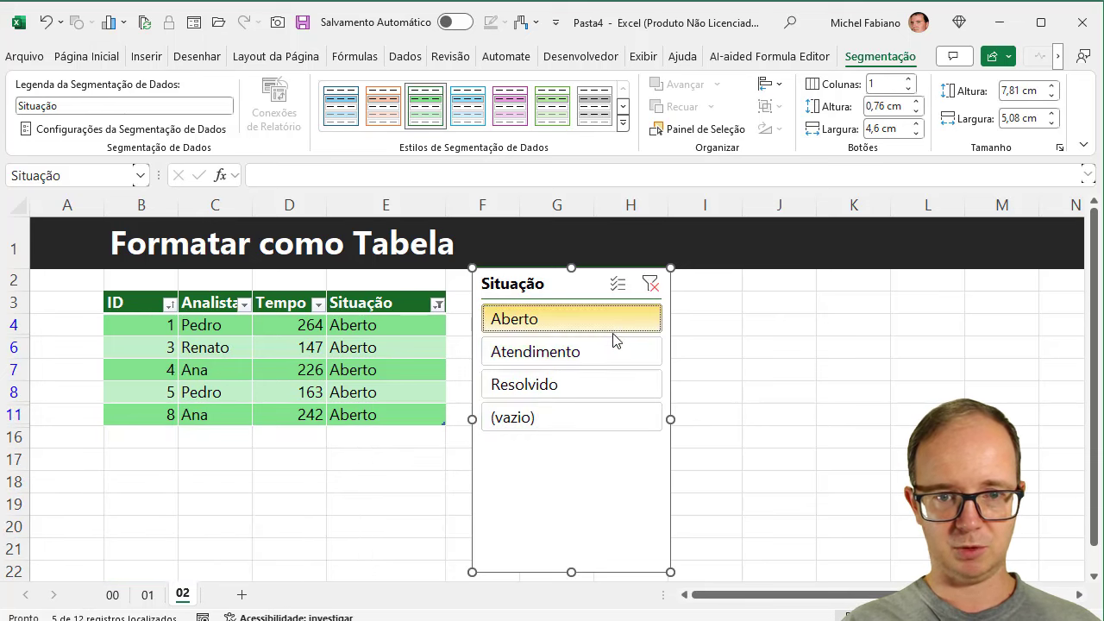
left_click(609, 353)
left_click(598, 385)
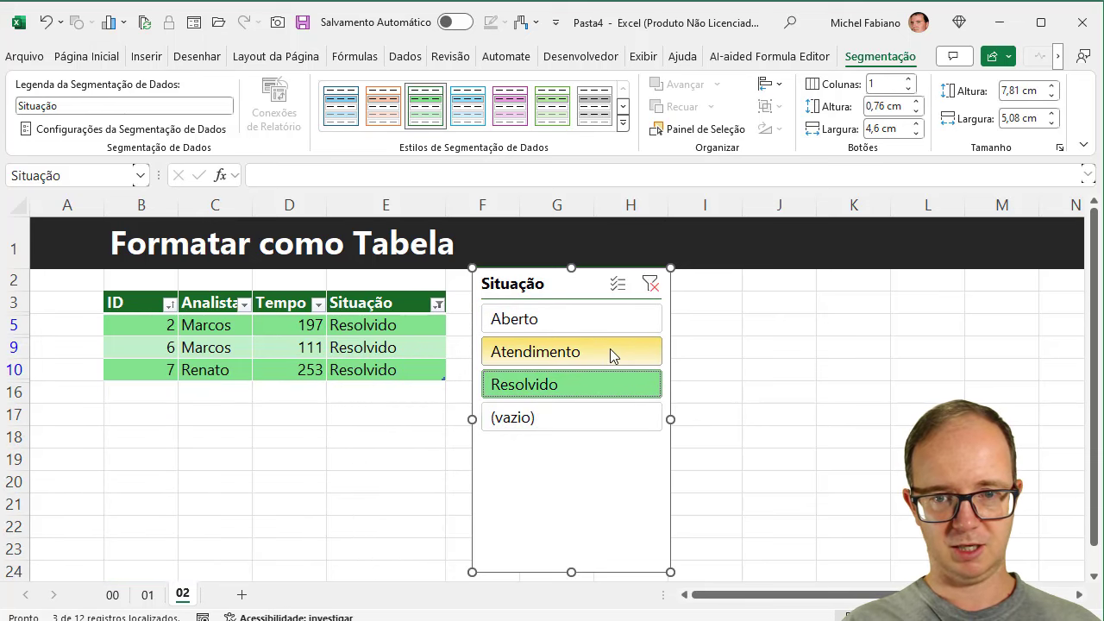
left_click(609, 350)
left_click(610, 324)
left_click(649, 286)
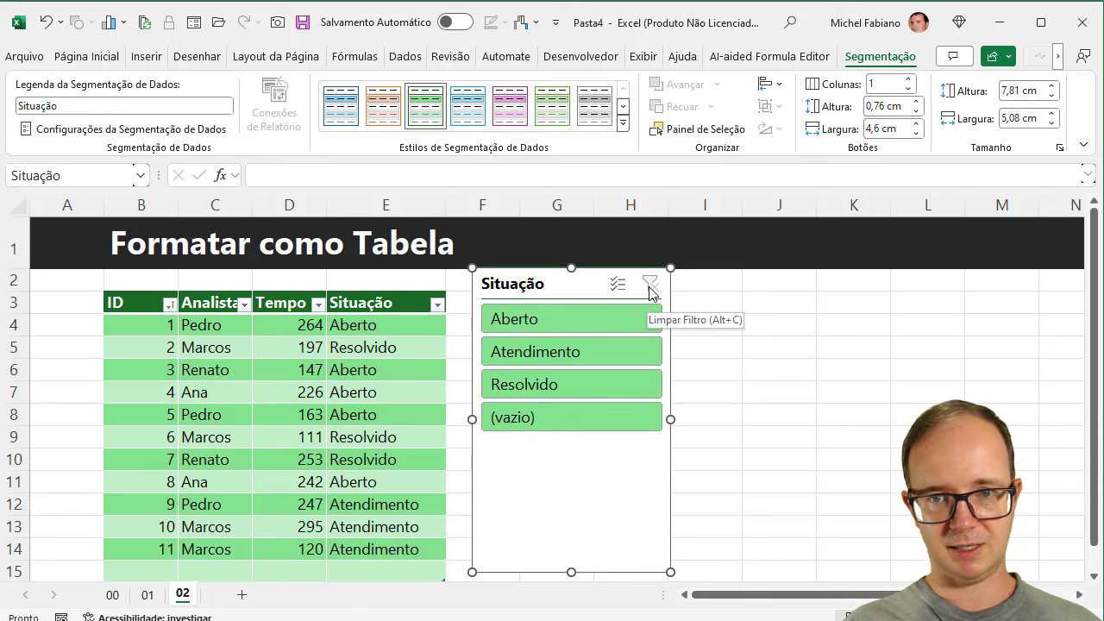
left_click(360, 324)
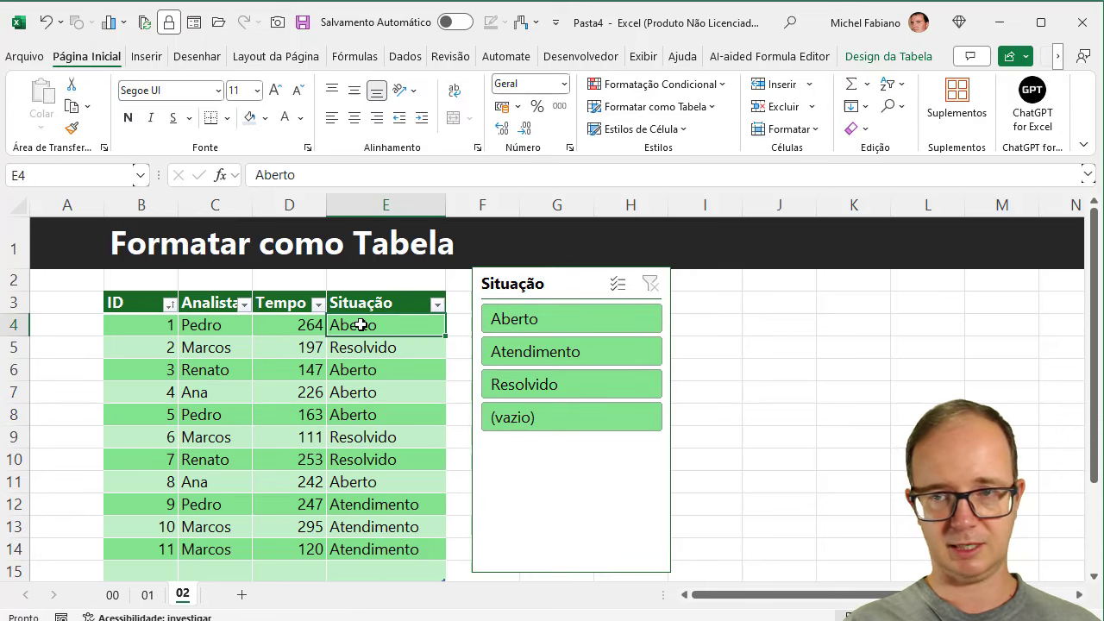
Step: Insert an Analista slicer for Tb_Analista
left_click(919, 63)
left_click(366, 128)
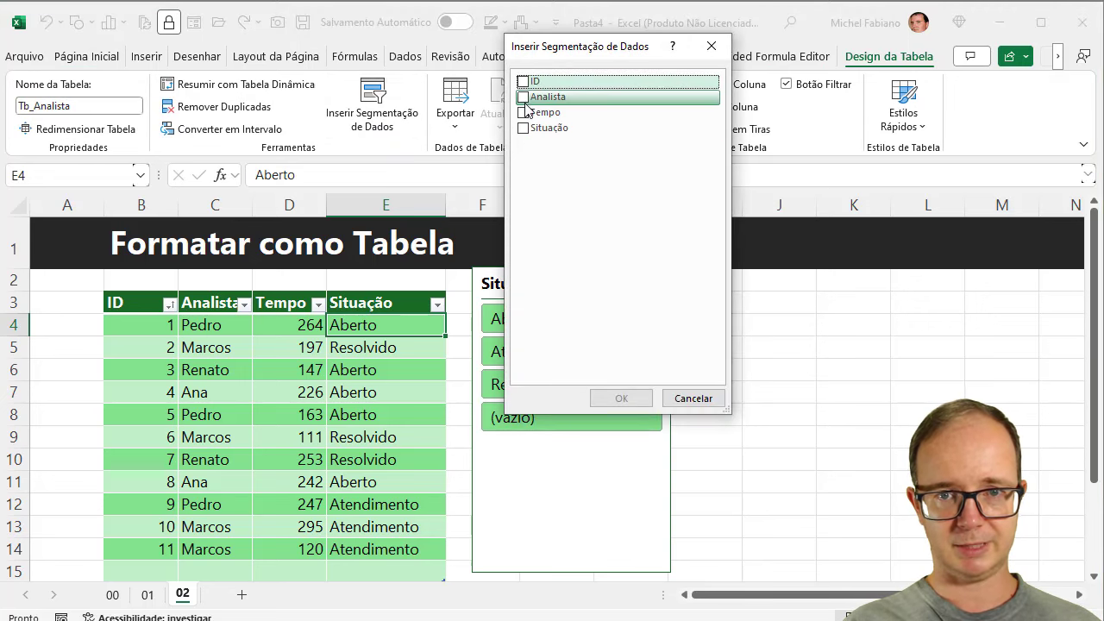
left_click(524, 97)
left_click(619, 392)
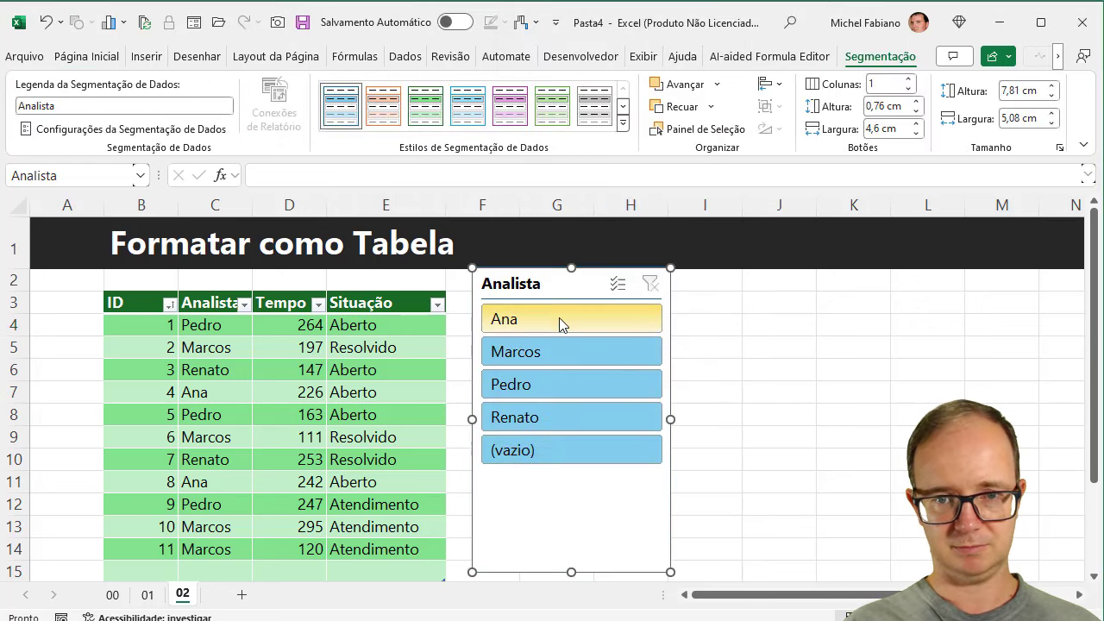
Step: Filter by each of the first four analysts, then clear the analyst filter
left_click(538, 319)
left_click(537, 356)
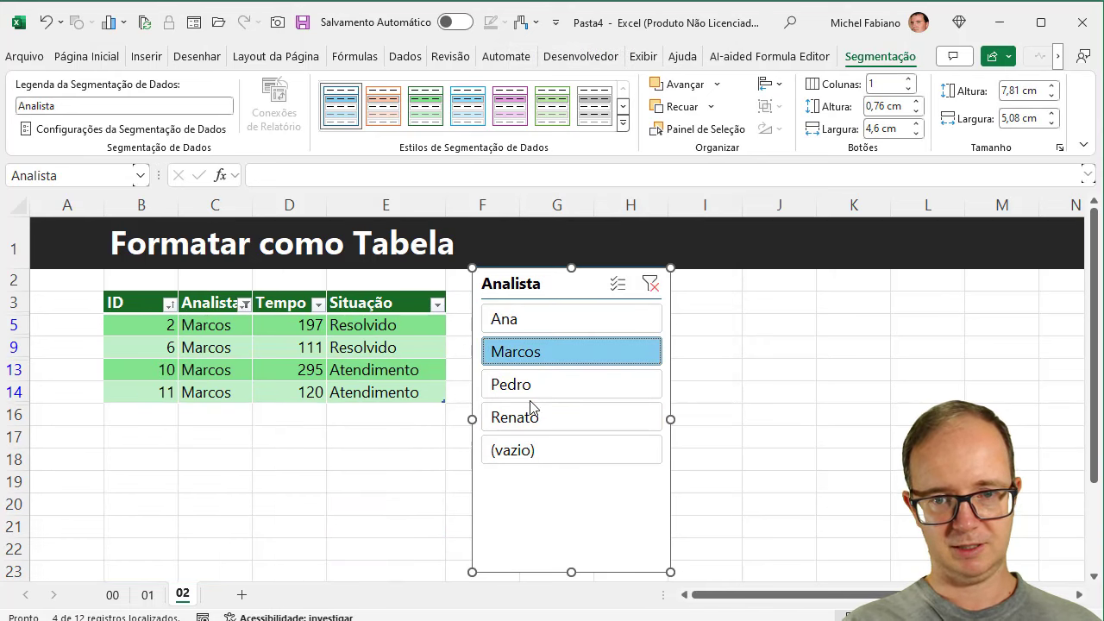
left_click(537, 386)
left_click(540, 417)
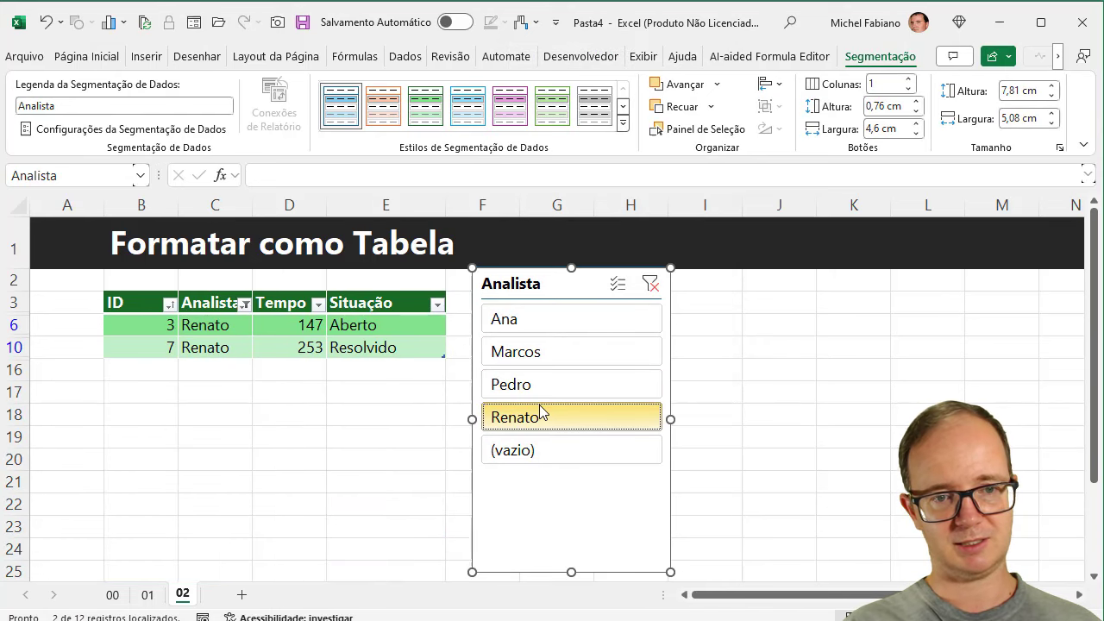
left_click(652, 287)
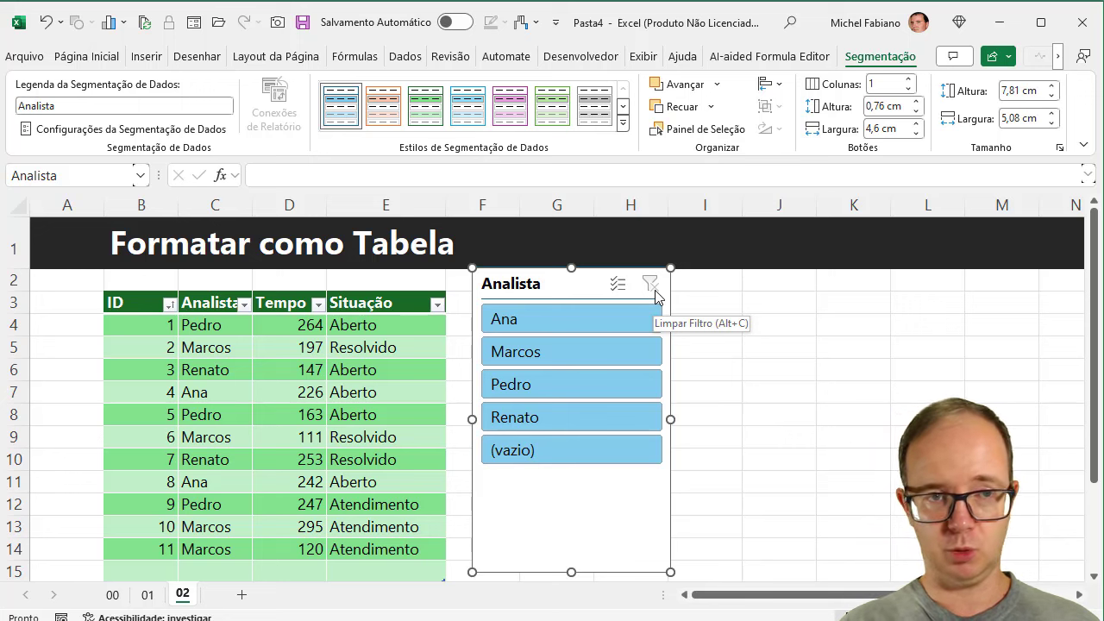
left_click(100, 59)
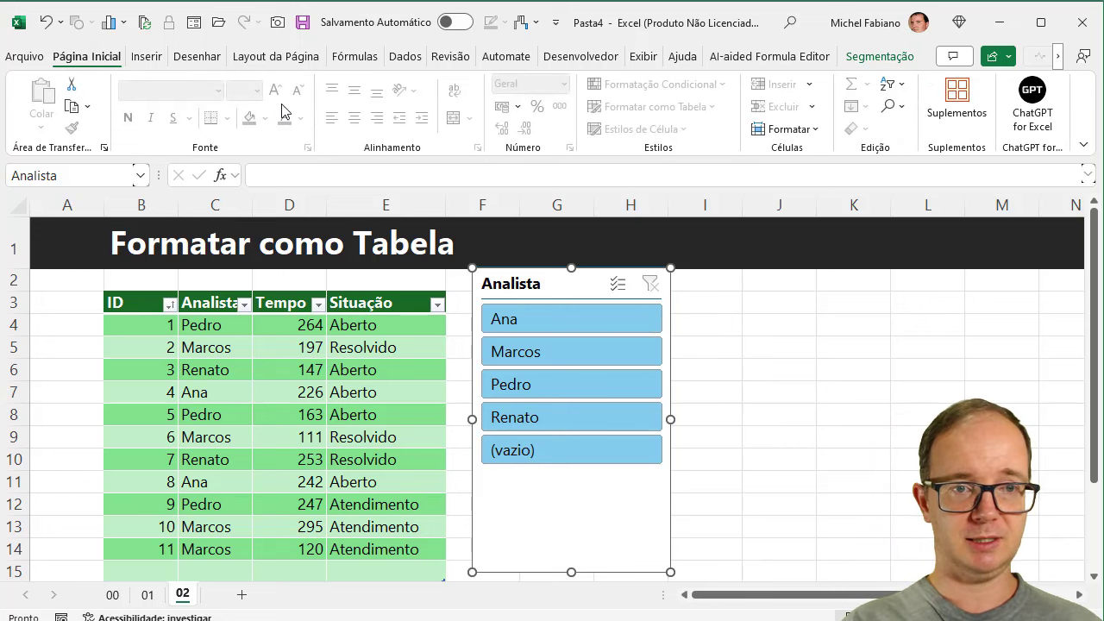
left_click(151, 333)
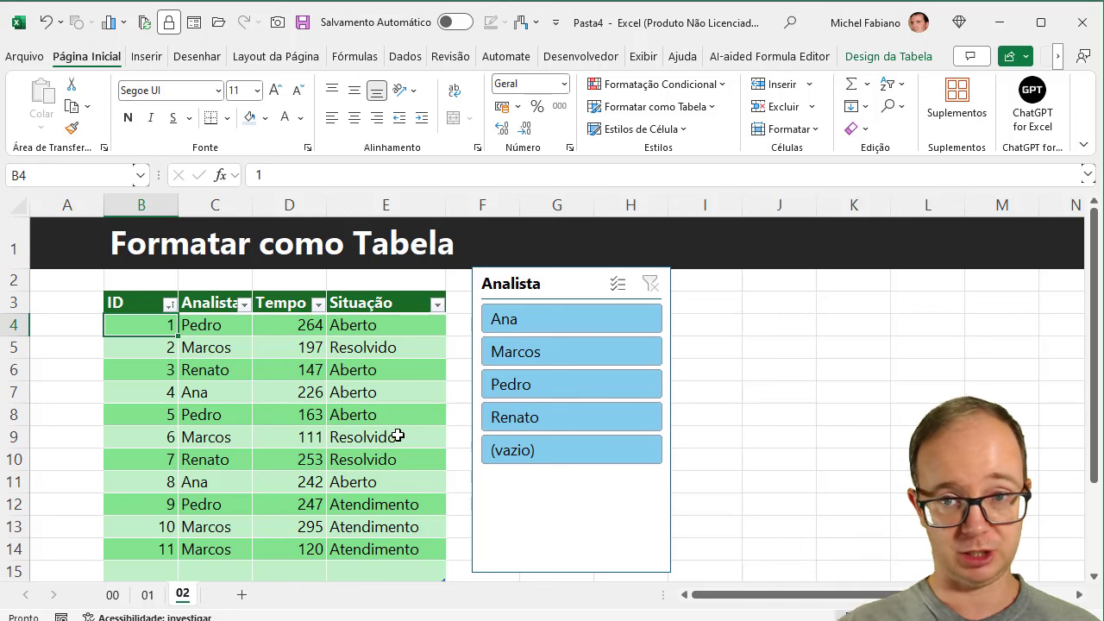
Step: Enter =CONT.NÚM(Tb_Analista[ID]) in J3 to count the table's IDs
left_click(779, 300)
type("=")
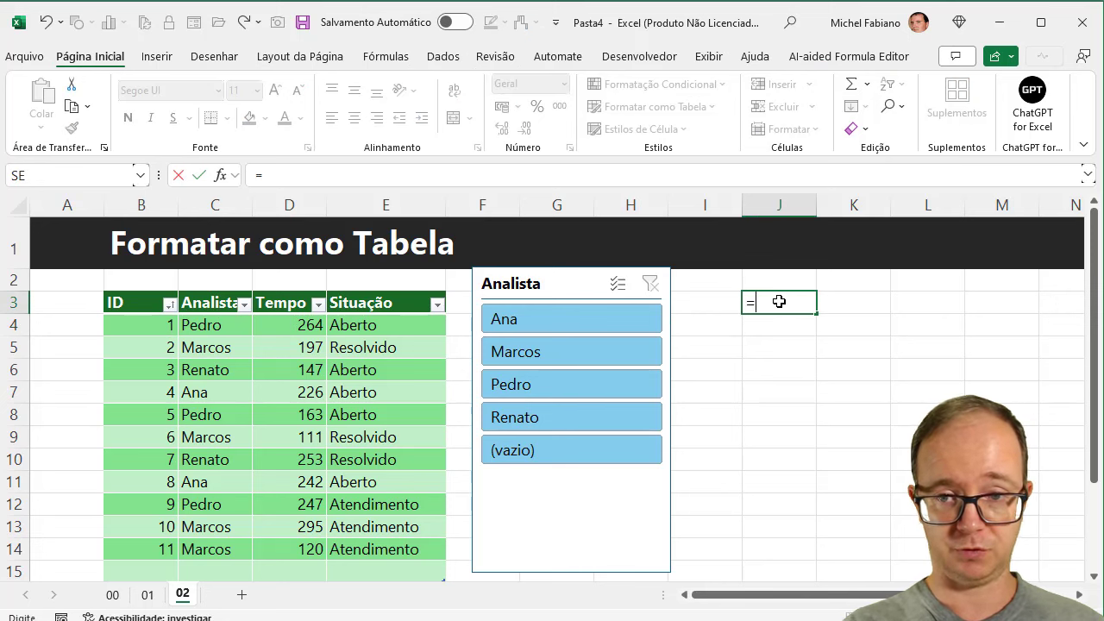
type("cont.n")
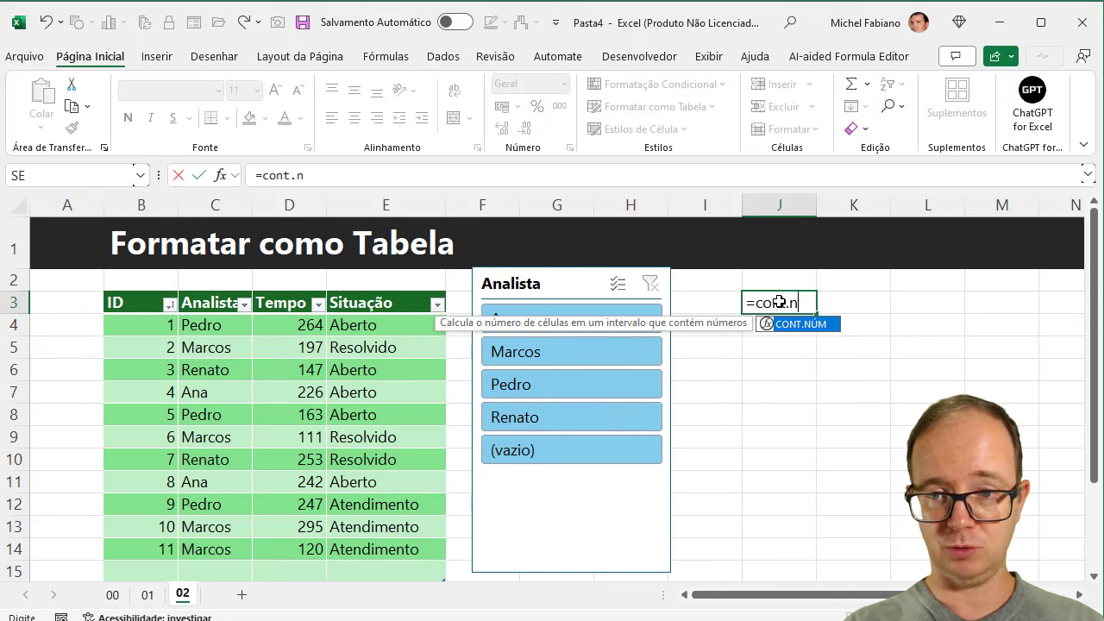
type("úm(")
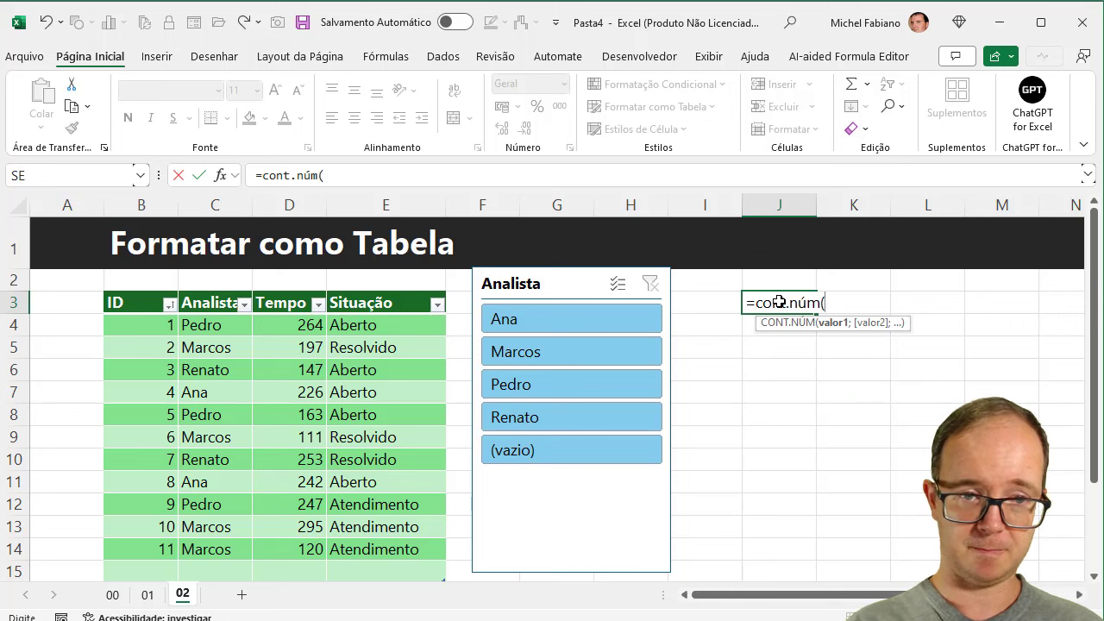
left_click_drag(165, 321, 133, 569)
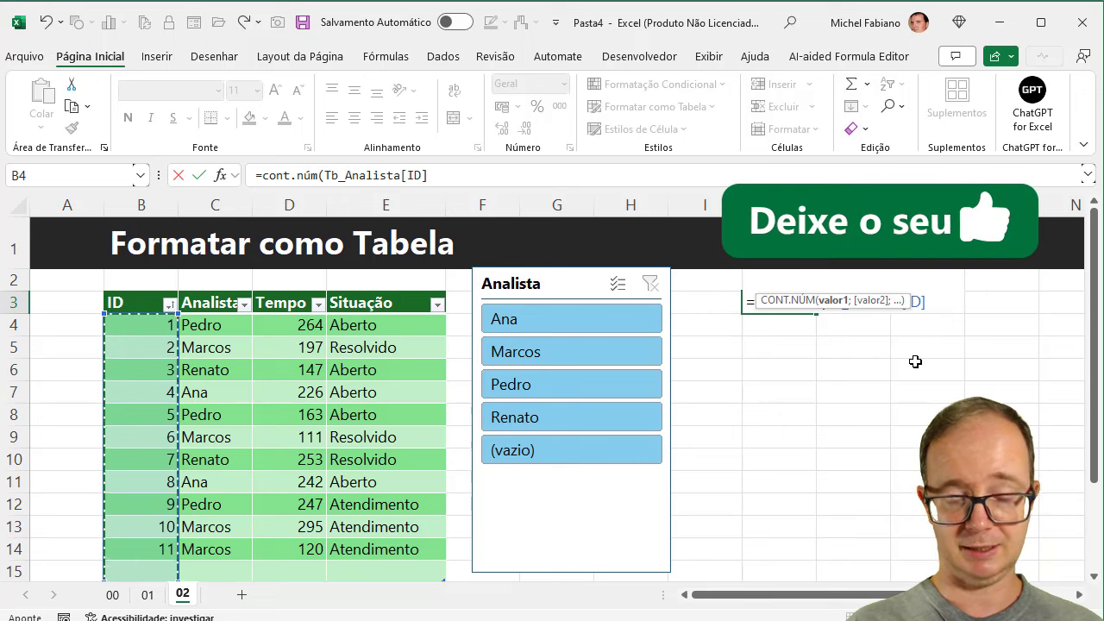
type(")")
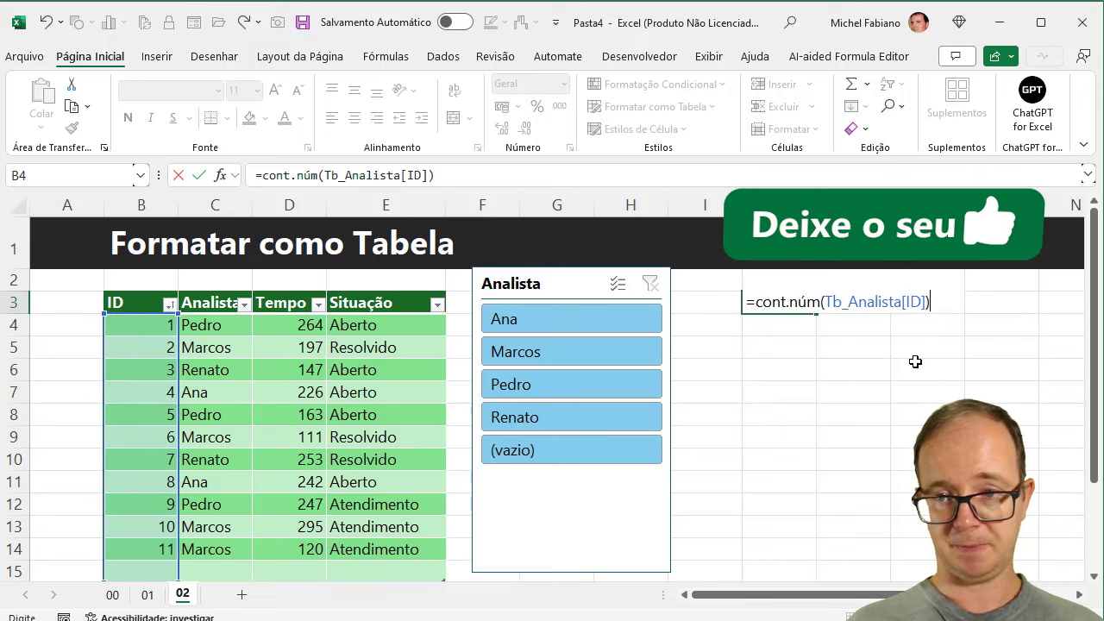
key("Return")
Step: Start a new table row with ID 12 and analyst Ana
key("Up")
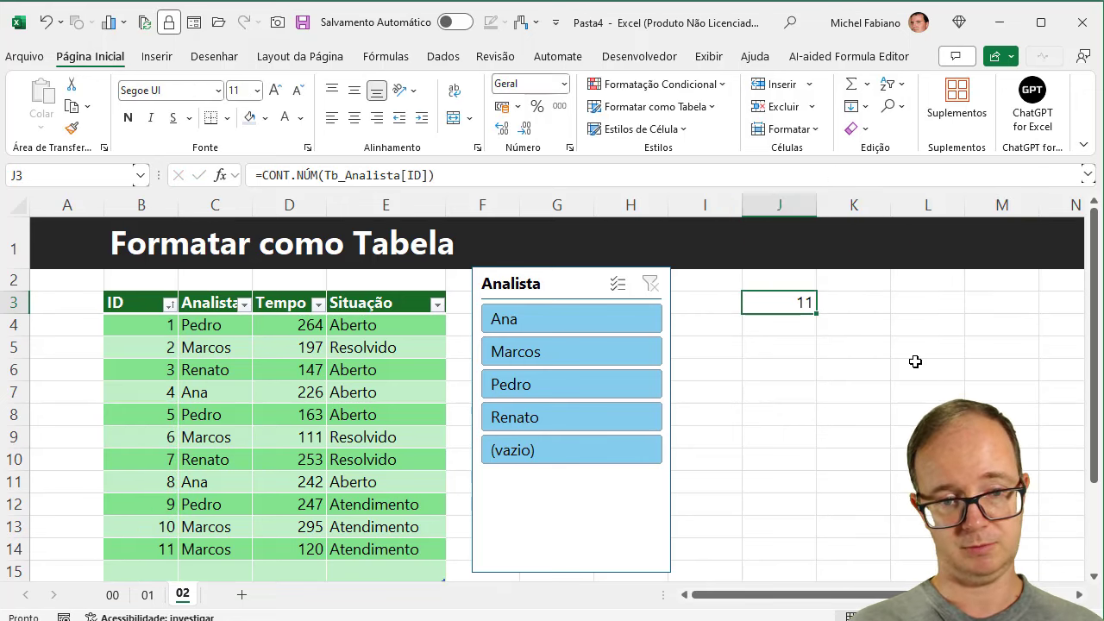
key("Left")
key("Left")
key("Left")
key("Left")
key("Left")
key("Left")
key("Down")
key("Down")
key("Down")
key("Down")
key("Down")
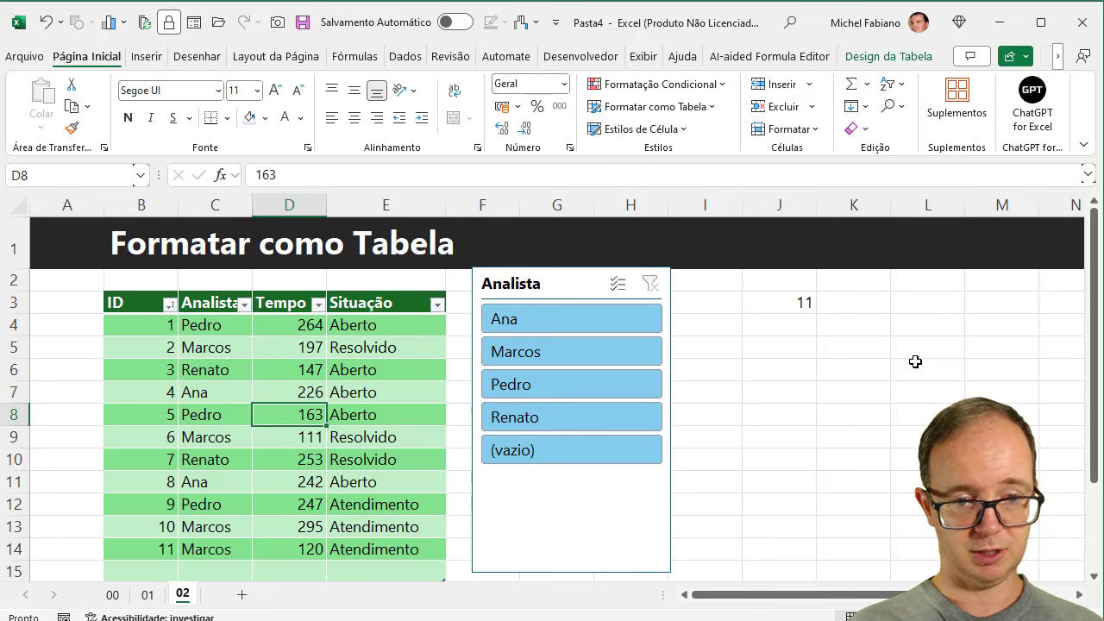
key("Down")
key("Down")
key("Down")
key("Down")
key("Down")
key("Down")
key("Down")
key("Left")
key("Left")
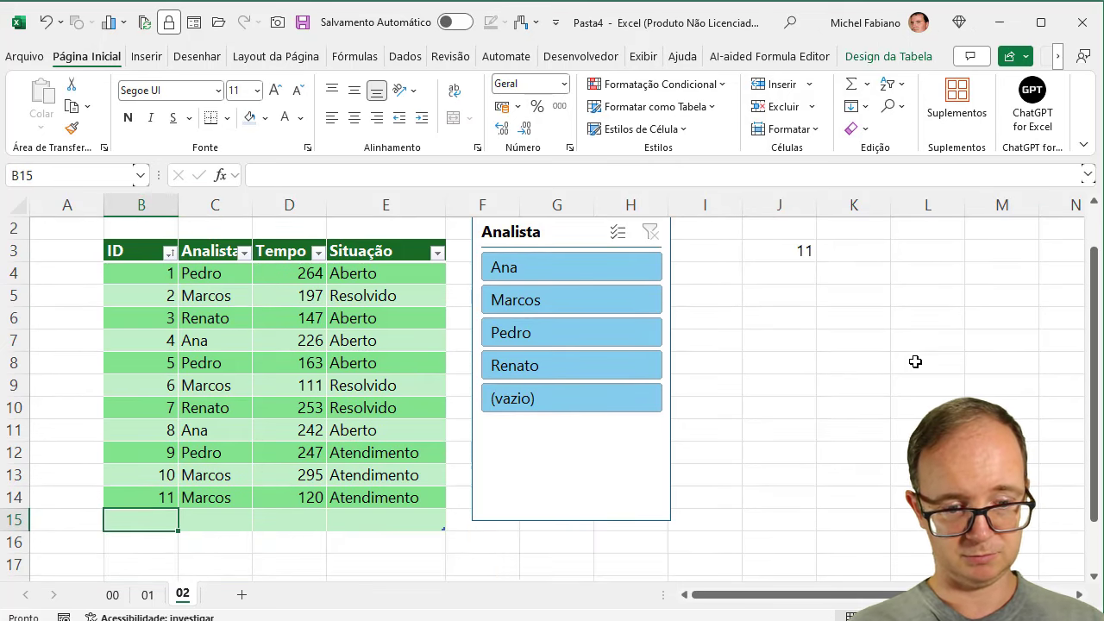
type("12")
key("Tab")
type("Ana")
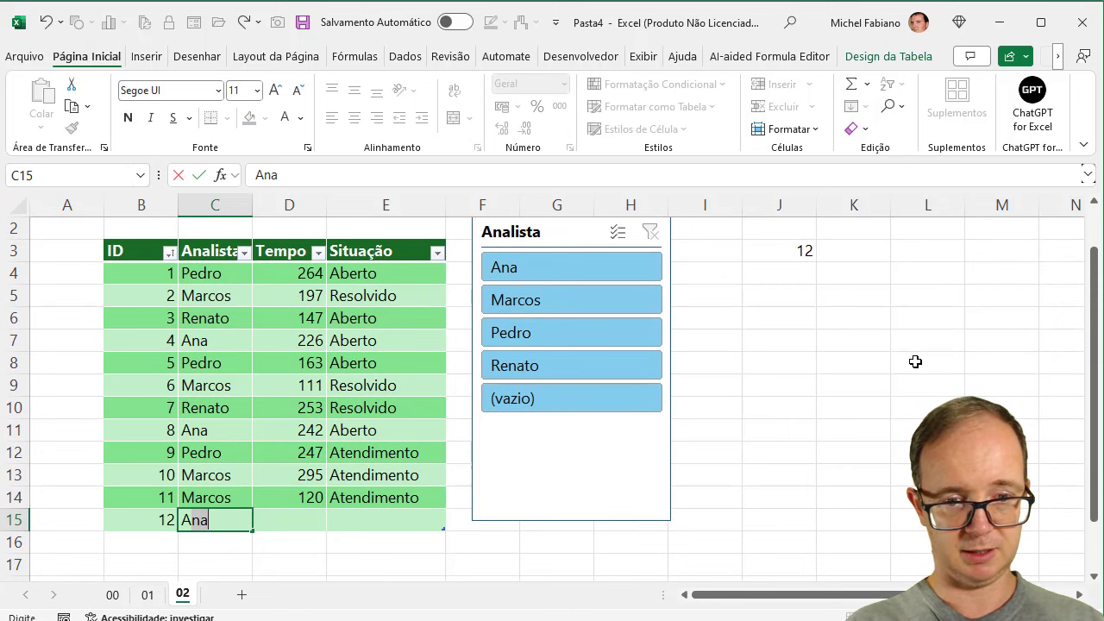
key("Tab")
Step: Finish row 12 with time 145 and status Resolvido
type("145")
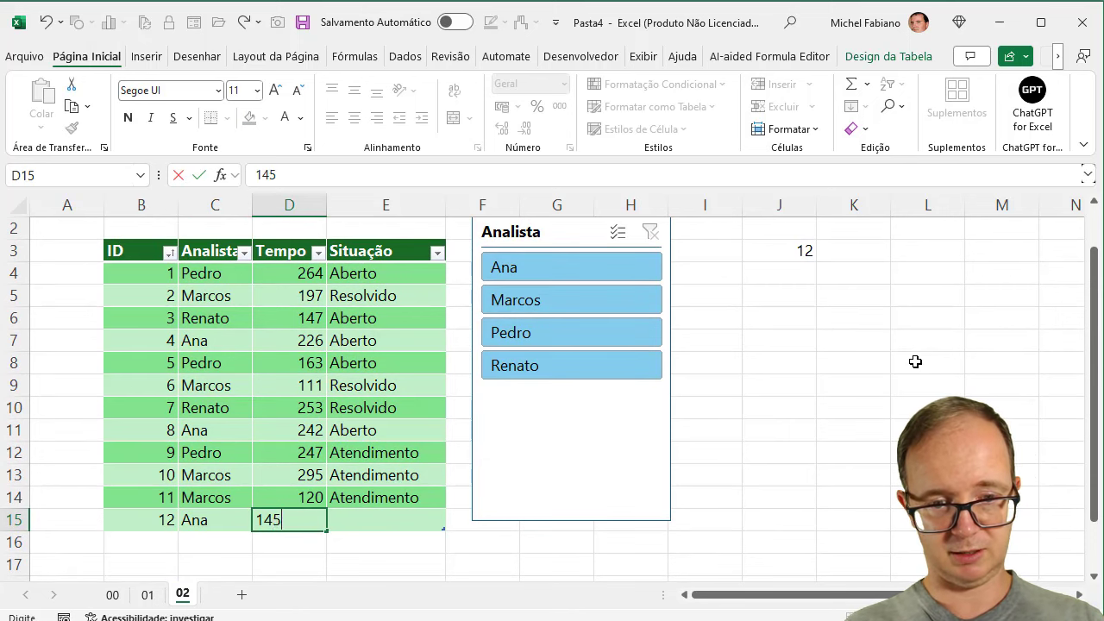
key("Tab")
type("R")
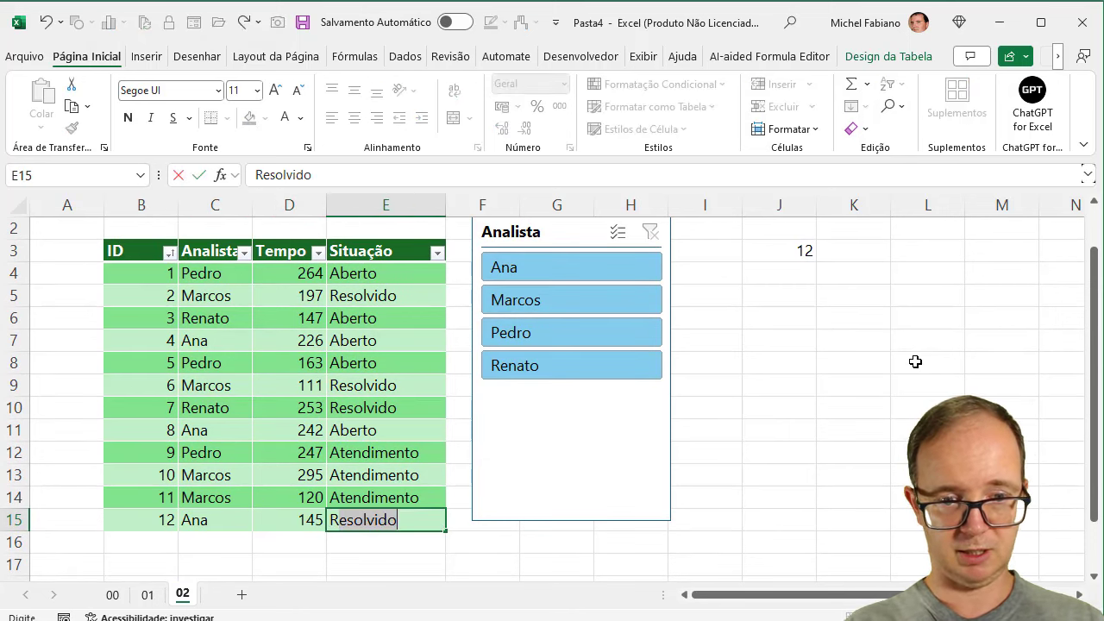
key("Return")
key("Up")
key("Up")
key("Up")
key("Up")
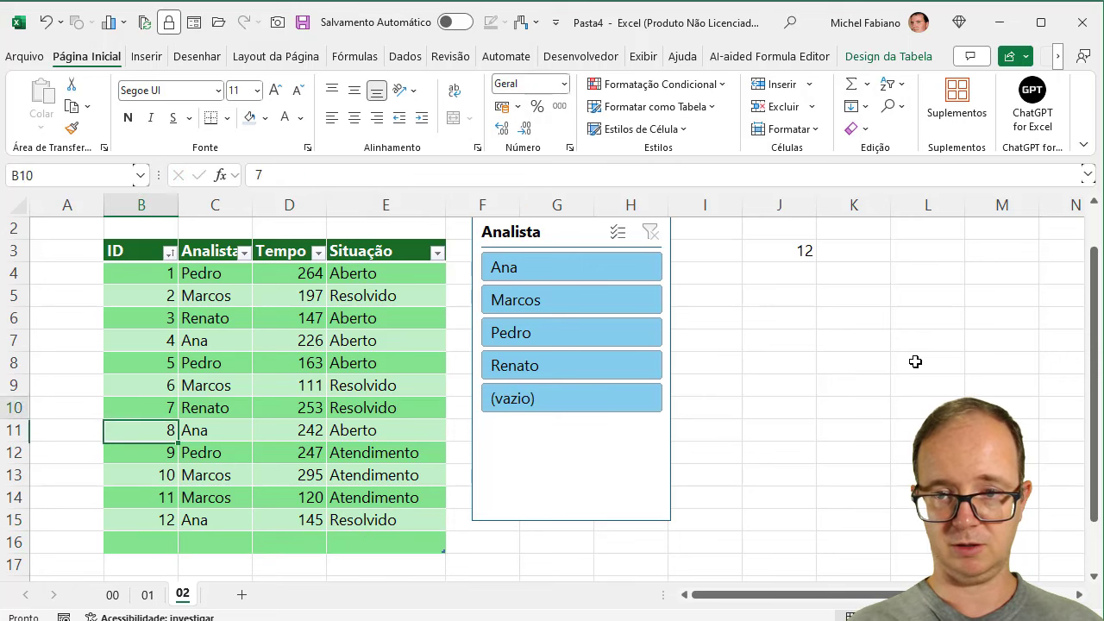
key("Up")
key("Up")
key("Up")
key("Down")
key("Down")
key("Down")
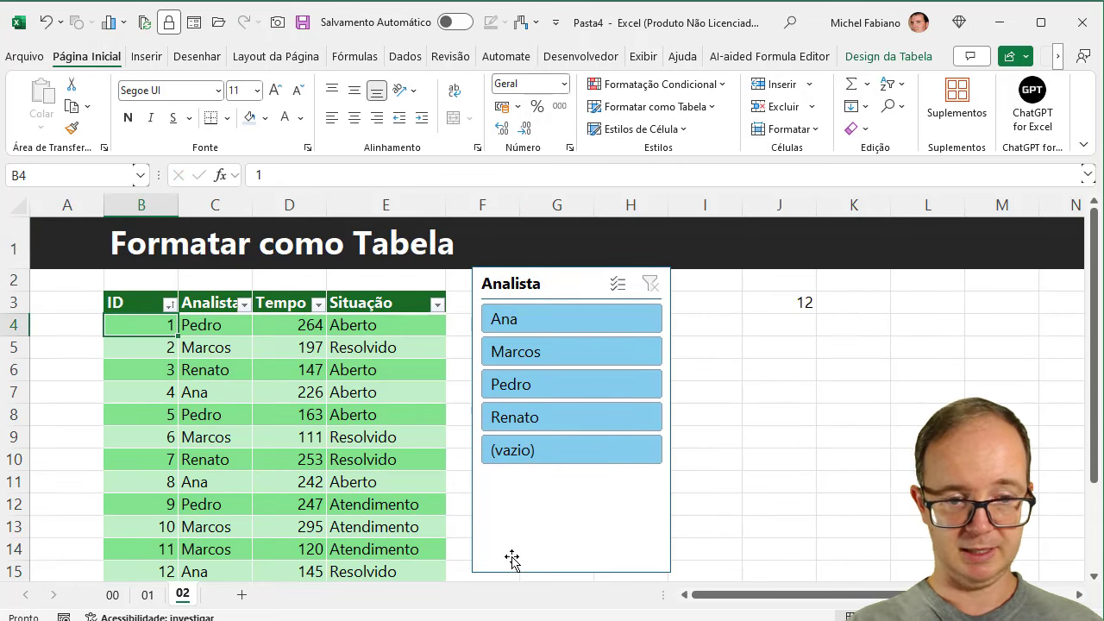
Step: On sheet 01, add row 13: Ana, 120, Atendimento
left_click(148, 597)
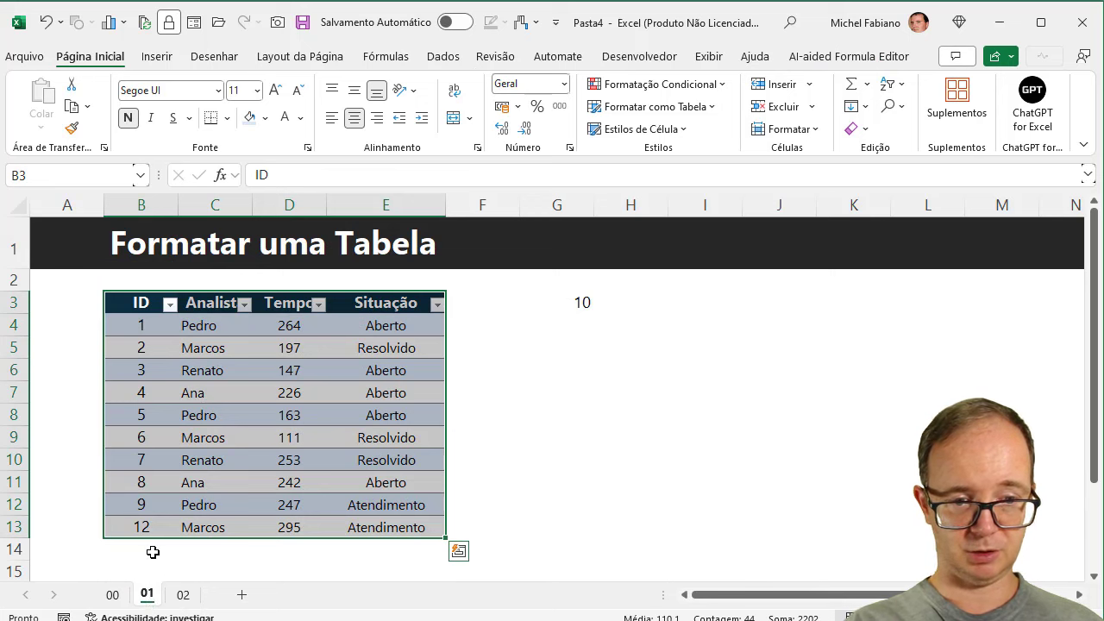
left_click(152, 552)
type("13")
key("Tab")
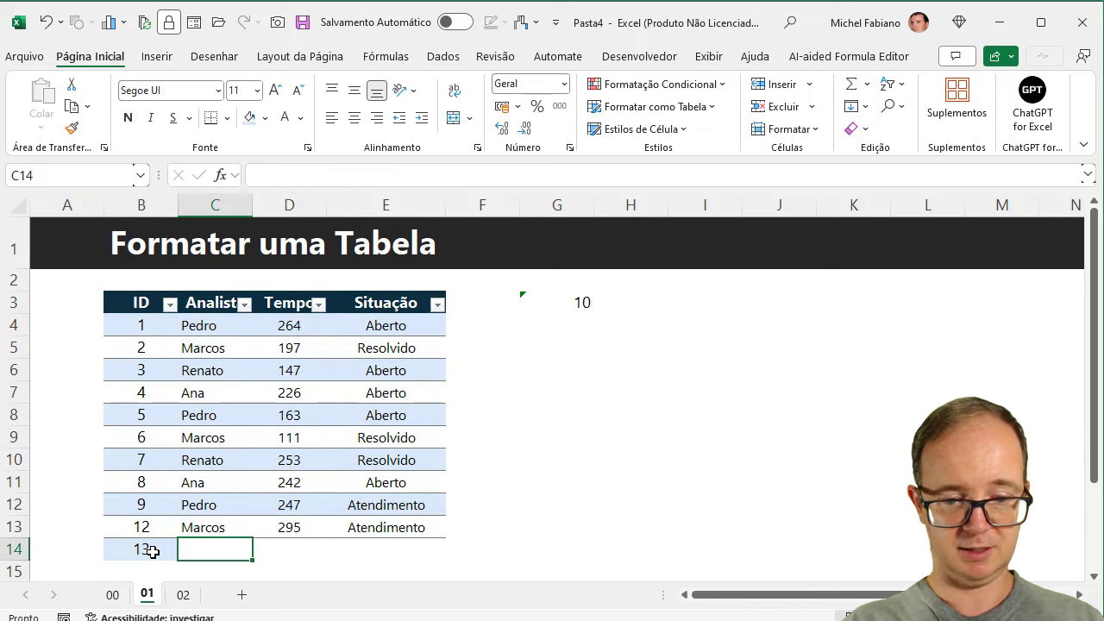
type("Ana")
key("Tab")
type("1")
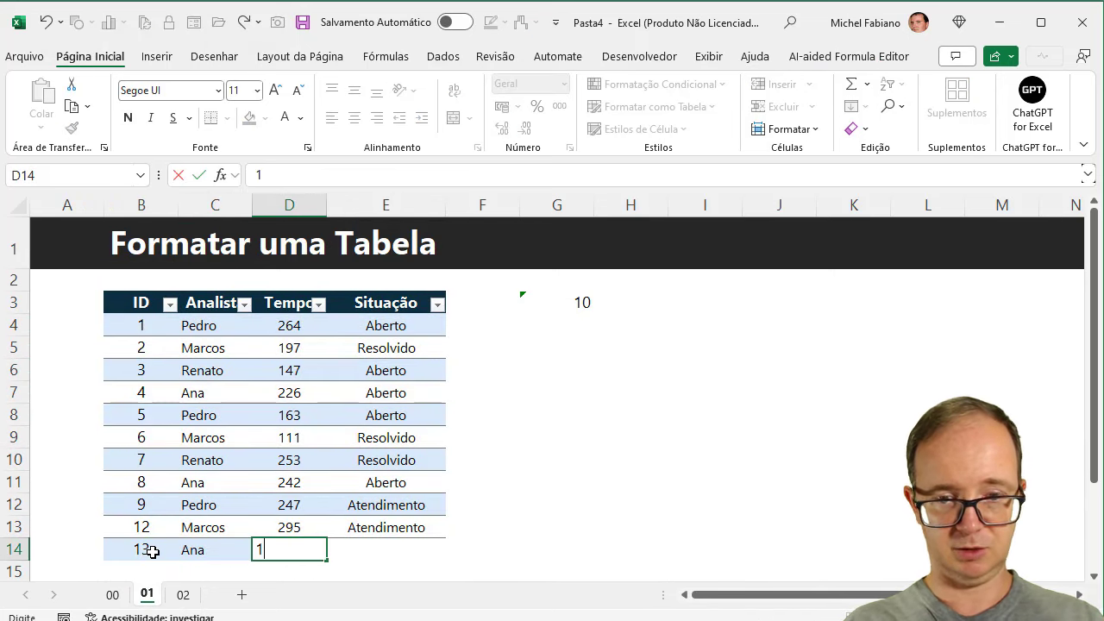
key("Tab")
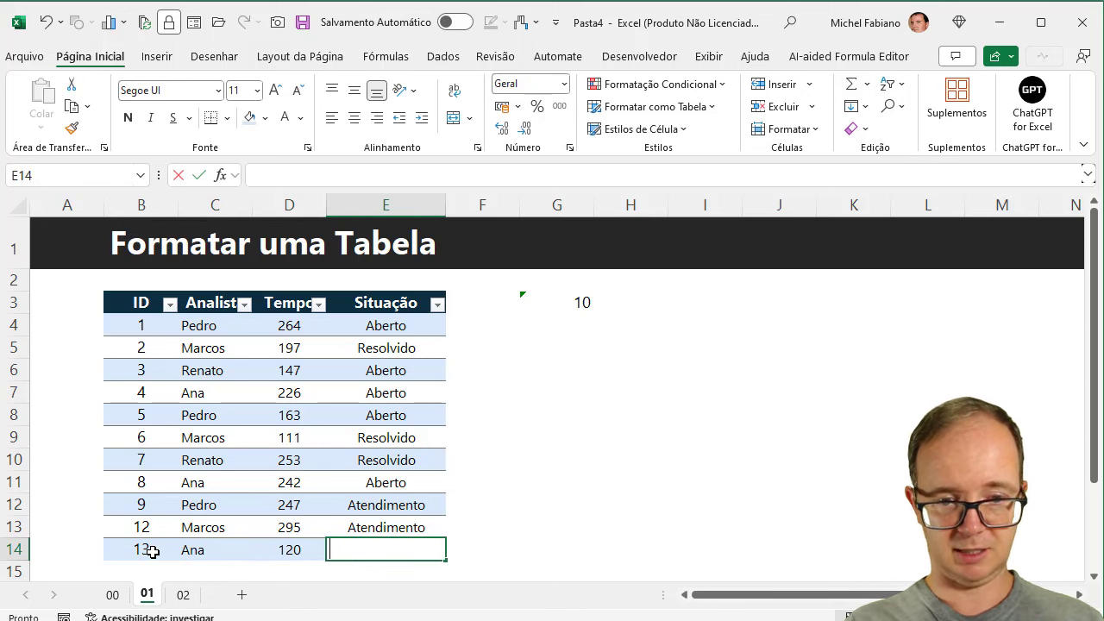
type("At")
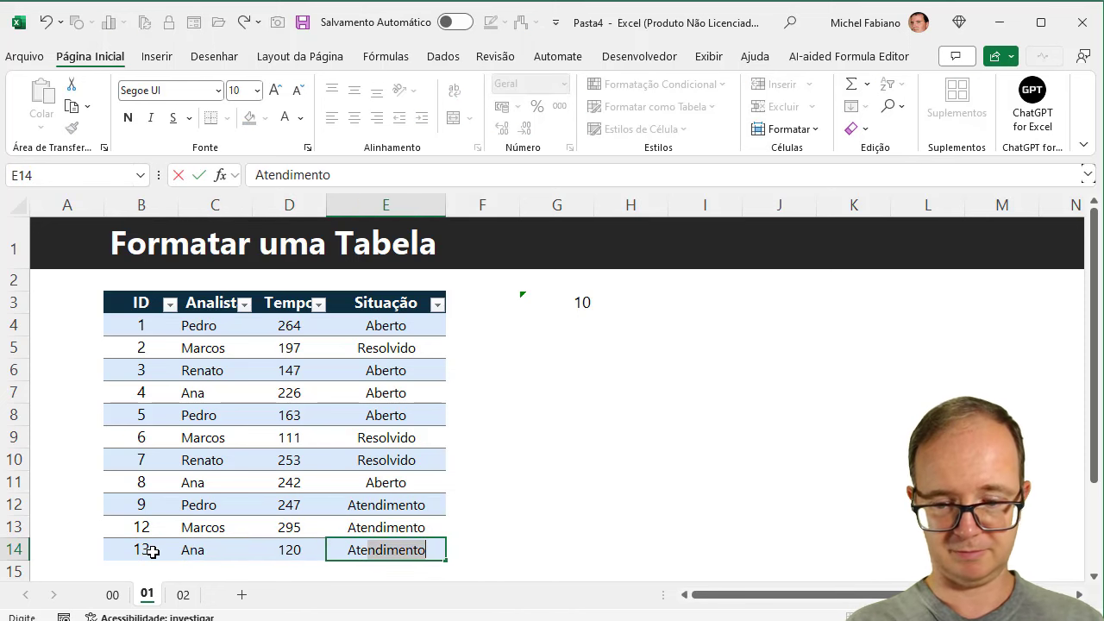
key("Tab")
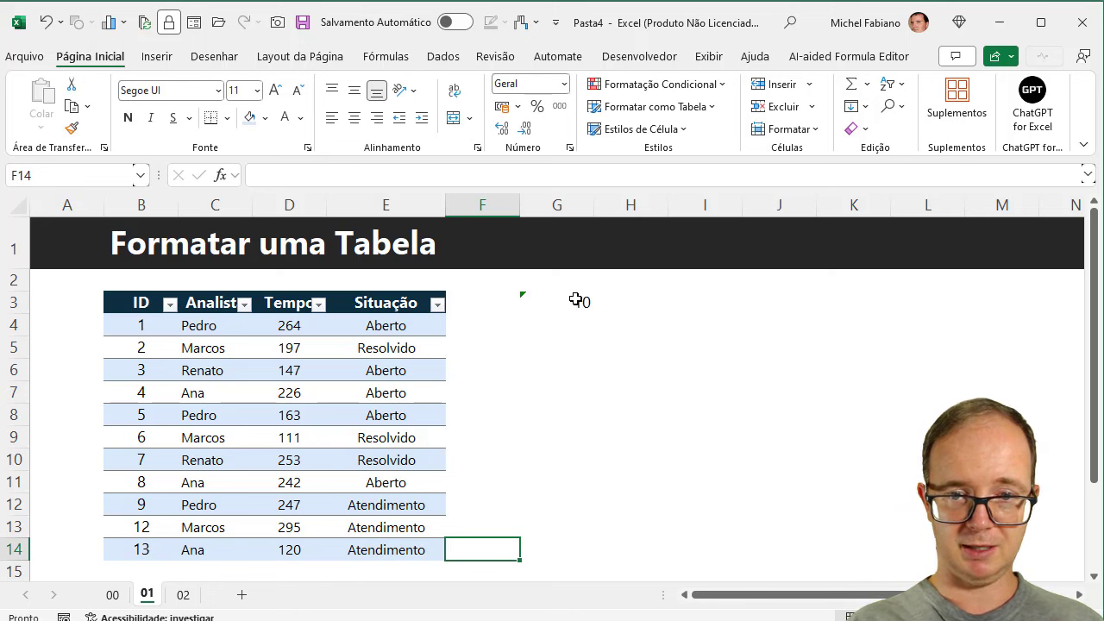
Step: Inspect G3's =CONT.NÚM(B4:B13) range unchanged, then return to sheet 02
double_click(575, 299)
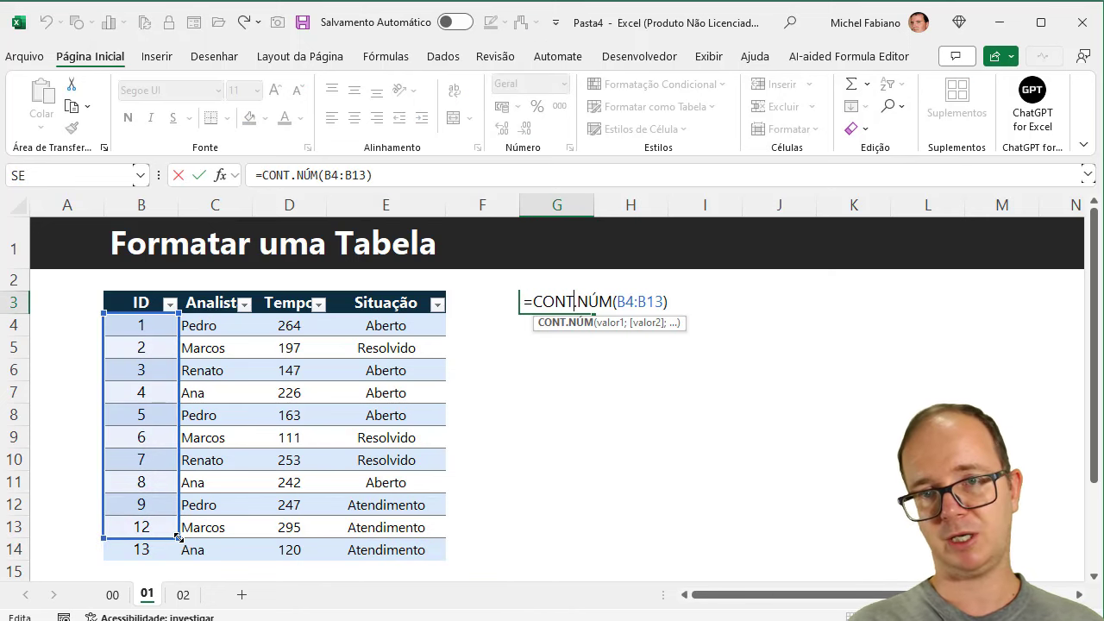
key("Return")
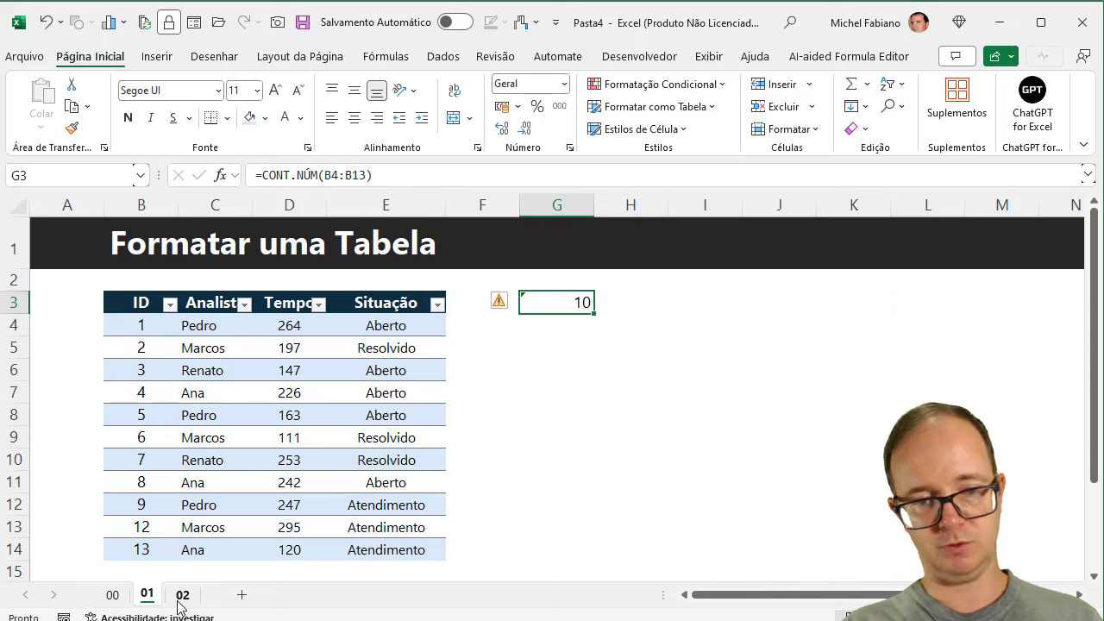
left_click(182, 594)
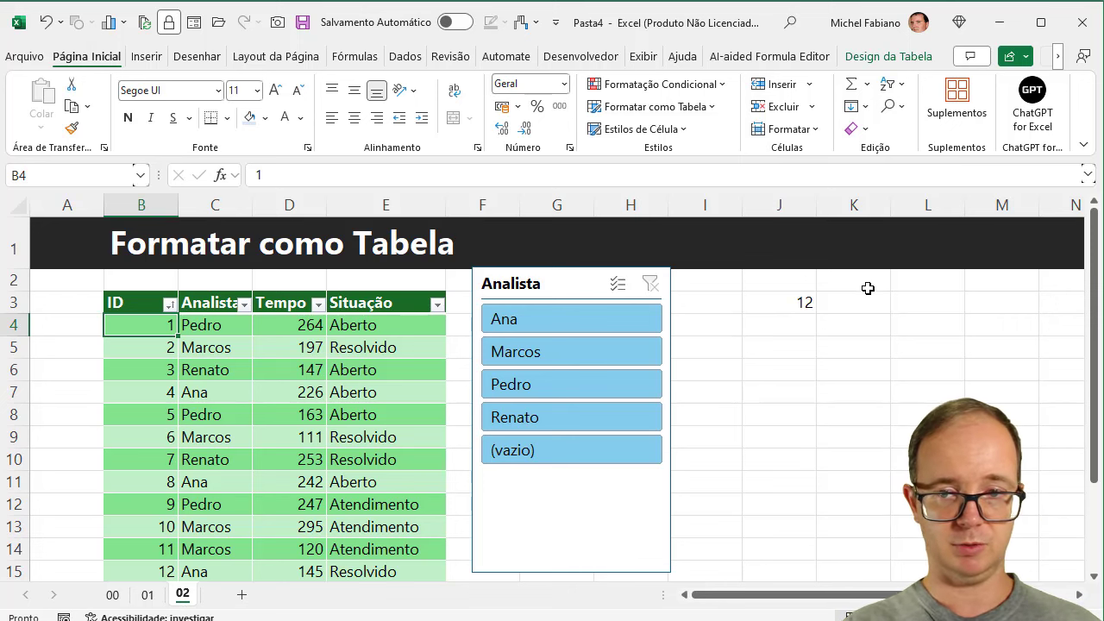
Step: Type the heading 'Subtotal e Agregar' into I1 after checking J3's count
left_click(805, 301)
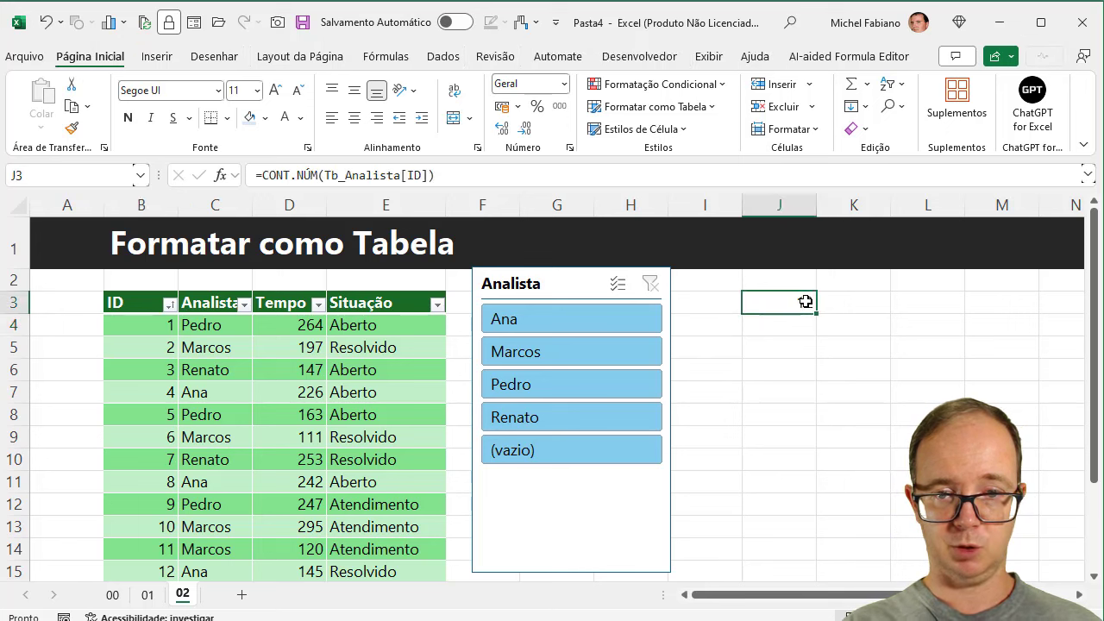
left_click(849, 304)
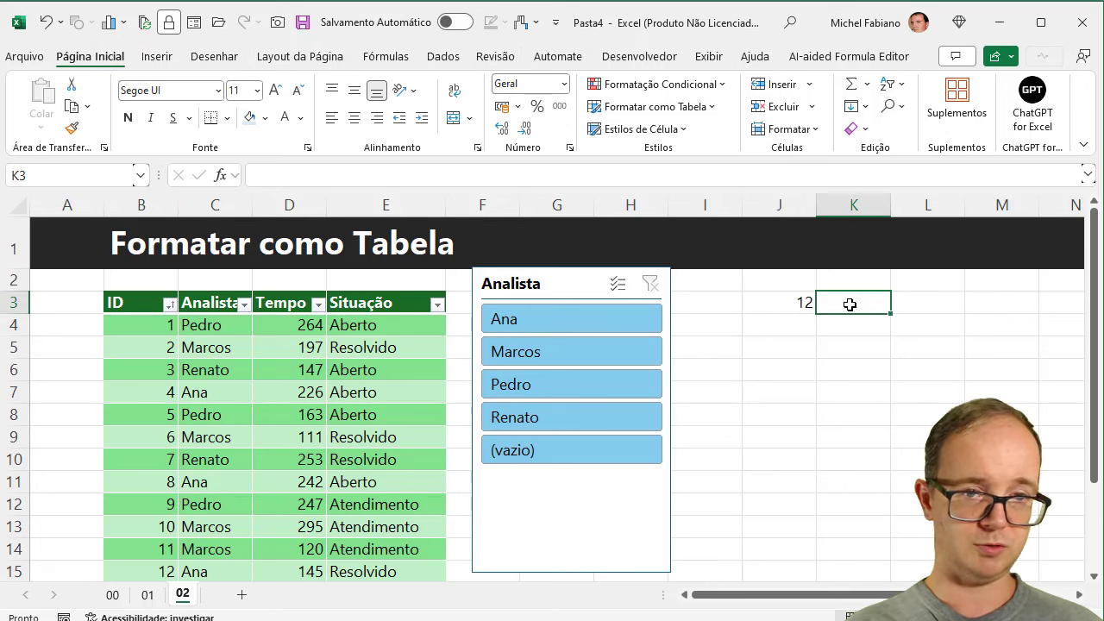
left_click(731, 242)
type("Subtro")
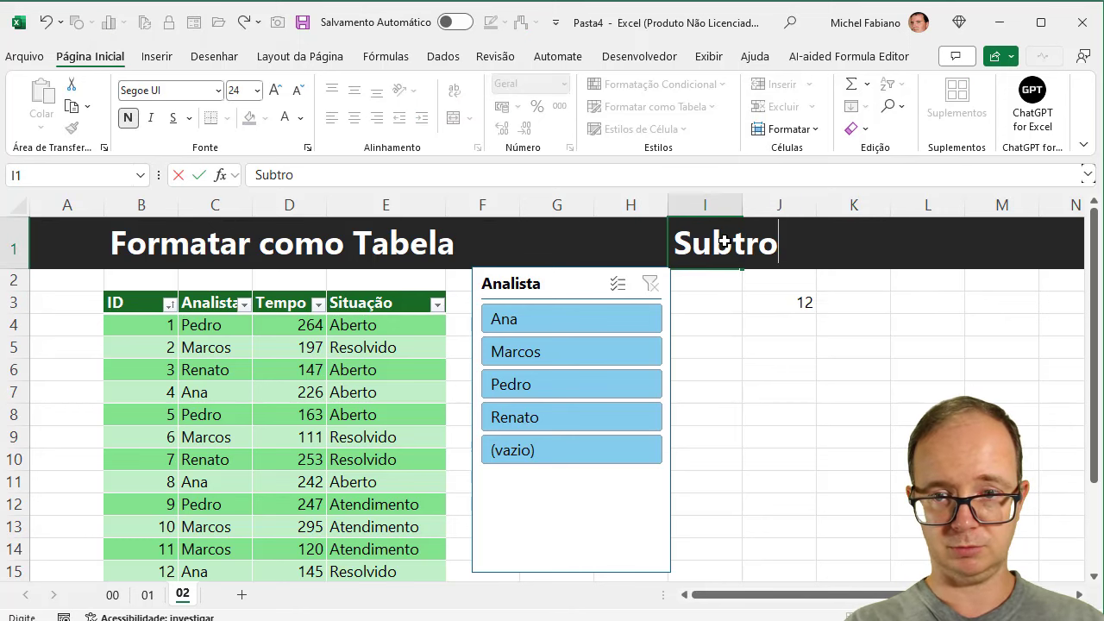
key("BackSpace")
key("BackSpace")
type("otal e A")
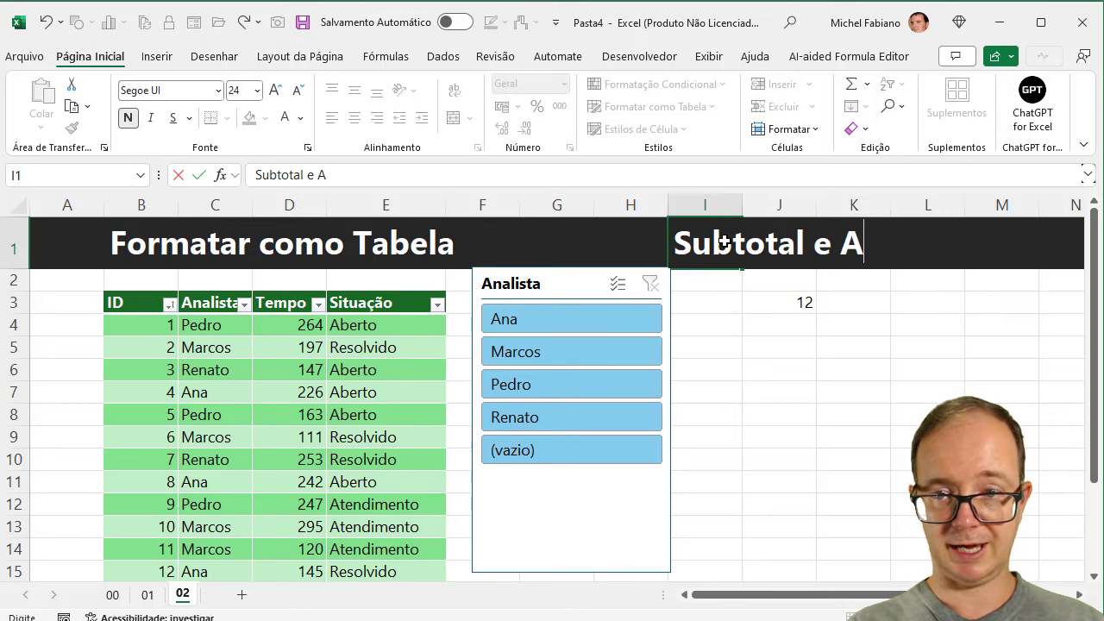
type("gregar")
key("Return")
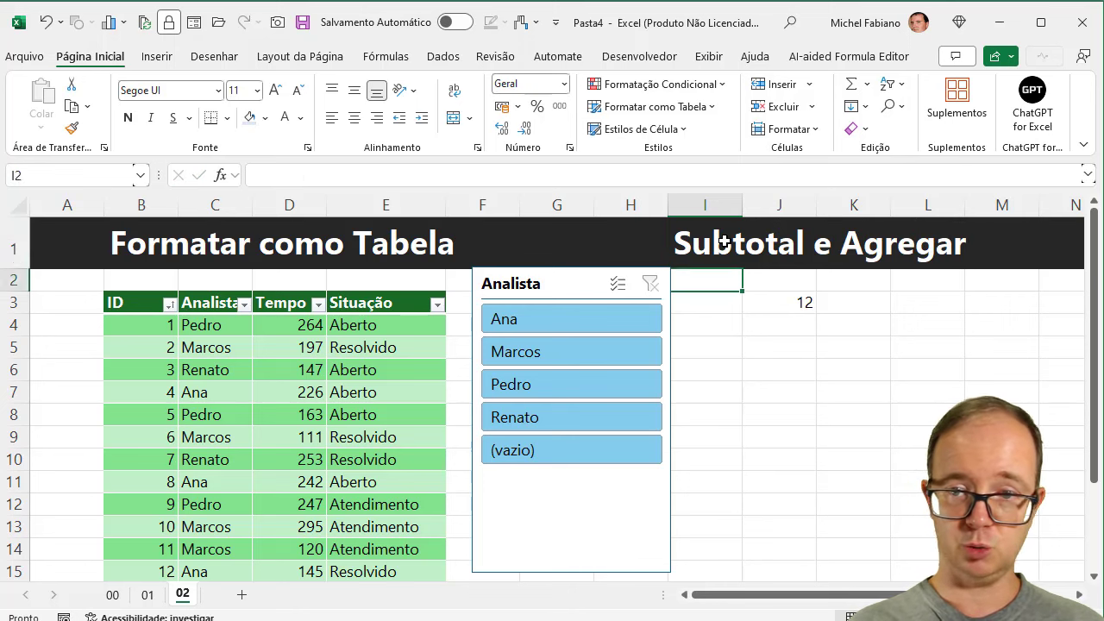
key("Down")
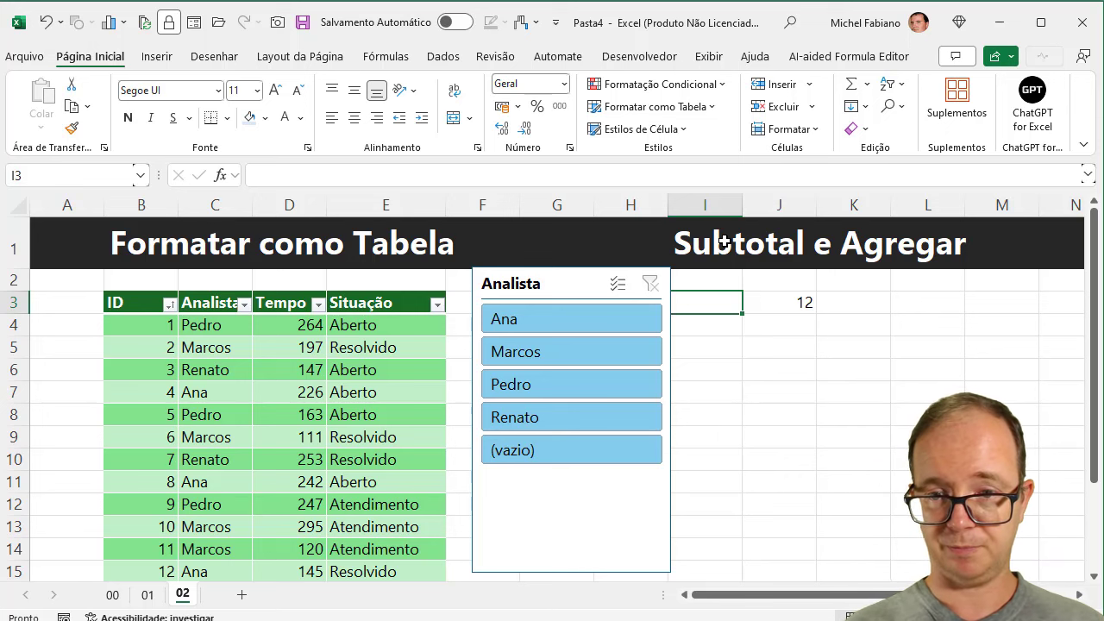
Step: Replace J3's formula with =SUBTOTAL(2;Tb_Analista[ID]) over the ID column
key("Right")
type("=s")
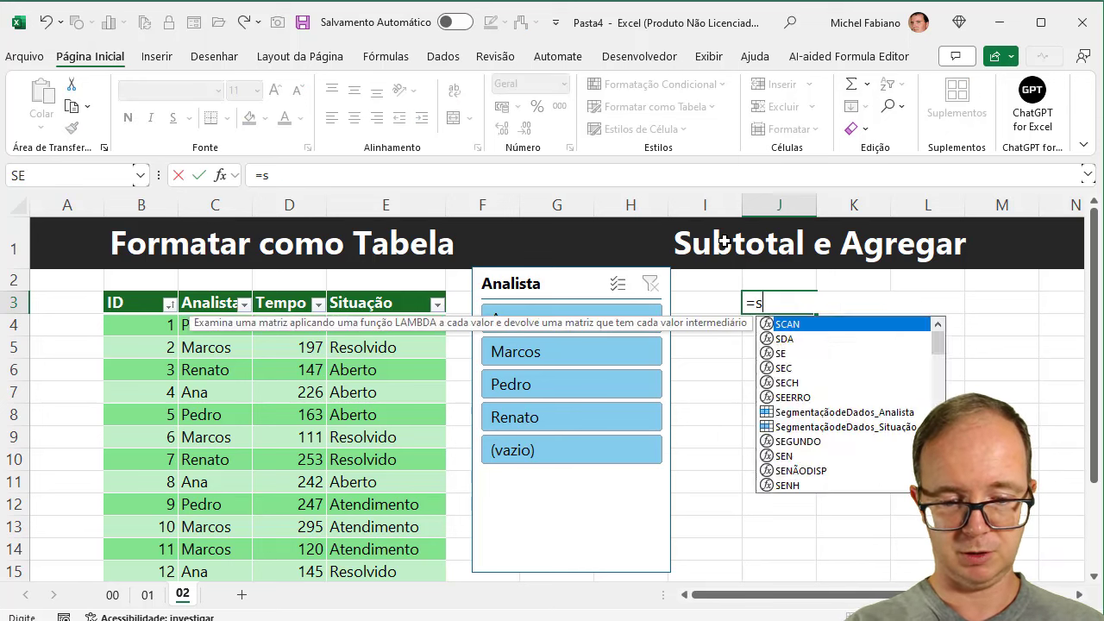
type("ubtotal(")
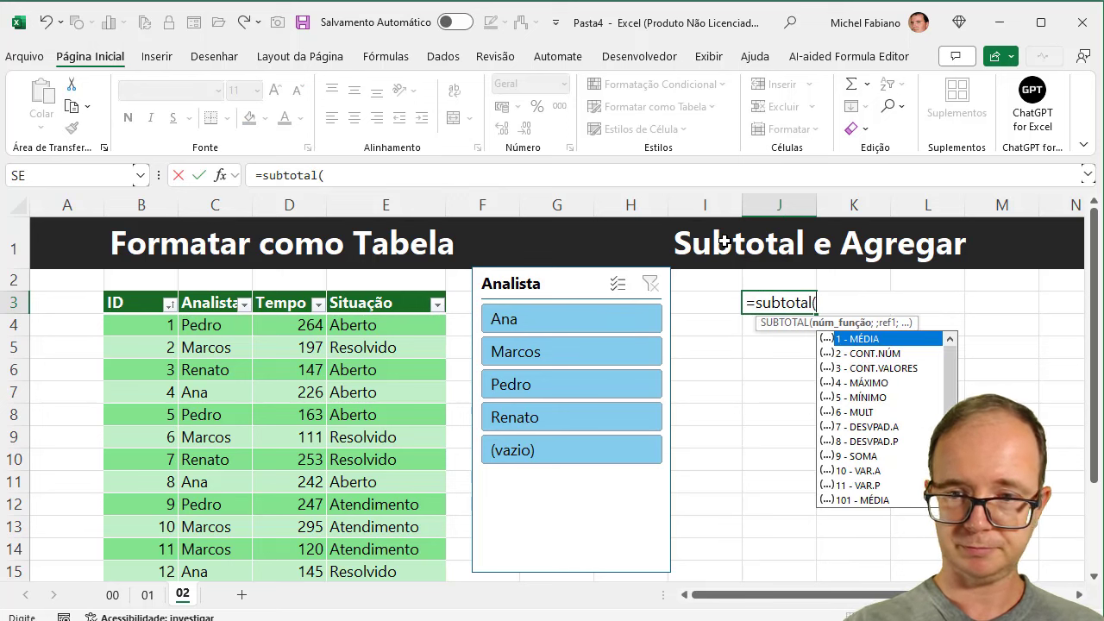
double_click(885, 353)
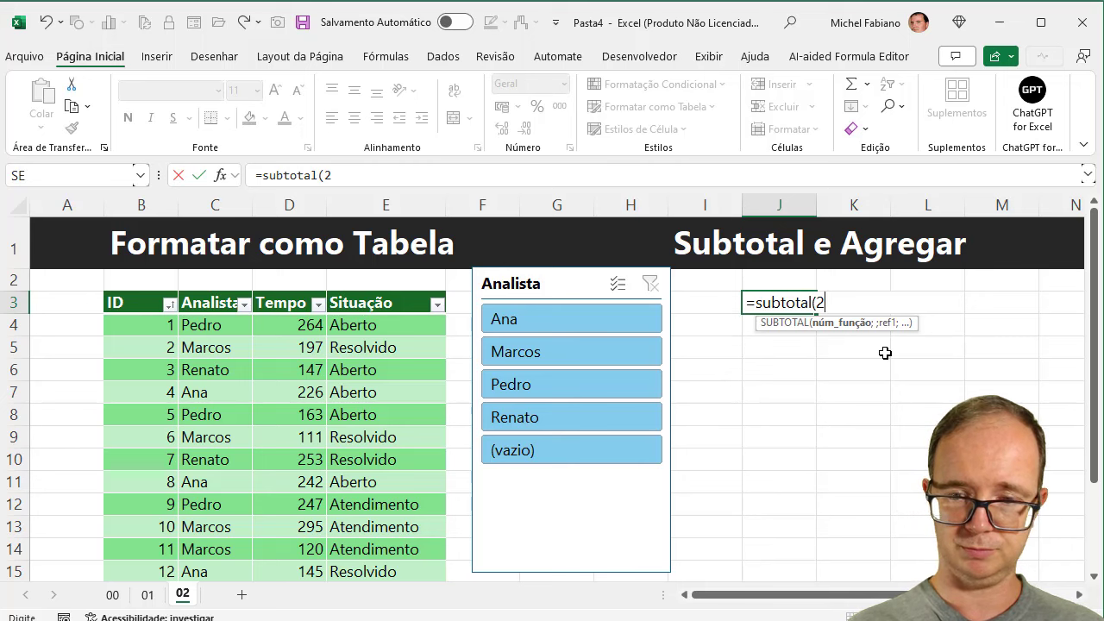
type(";")
left_click_drag(142, 328, 144, 584)
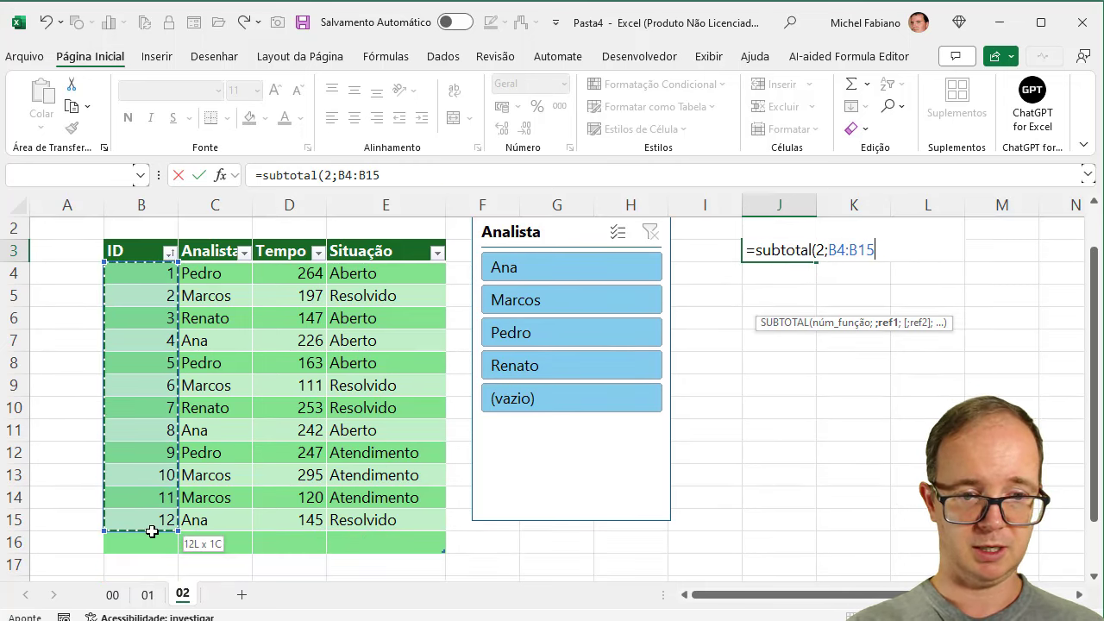
left_click_drag(144, 585, 149, 543)
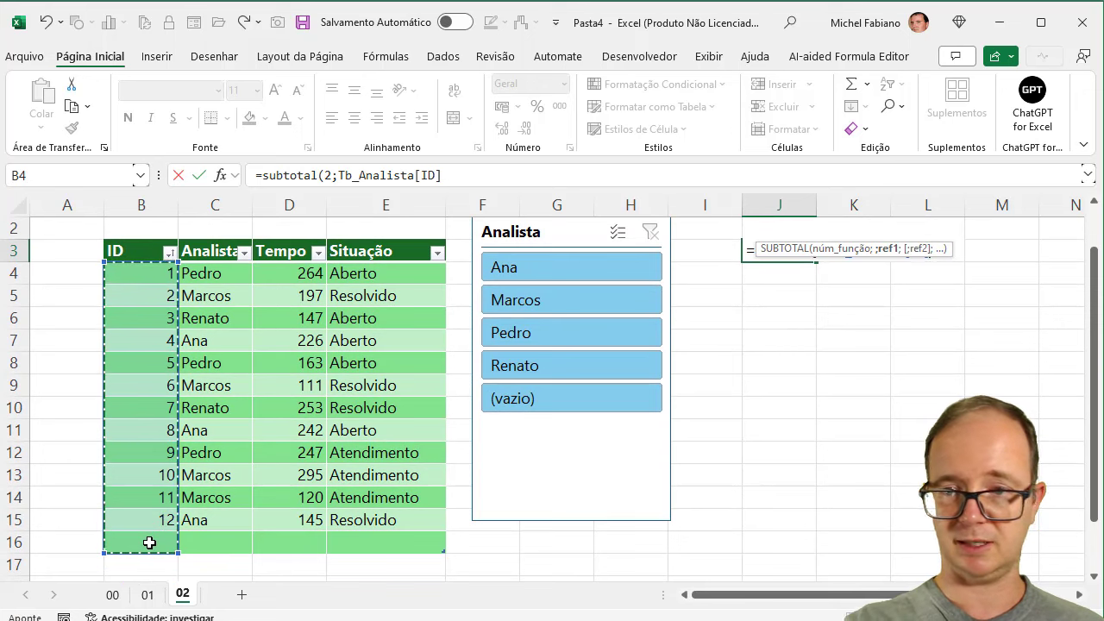
type(")")
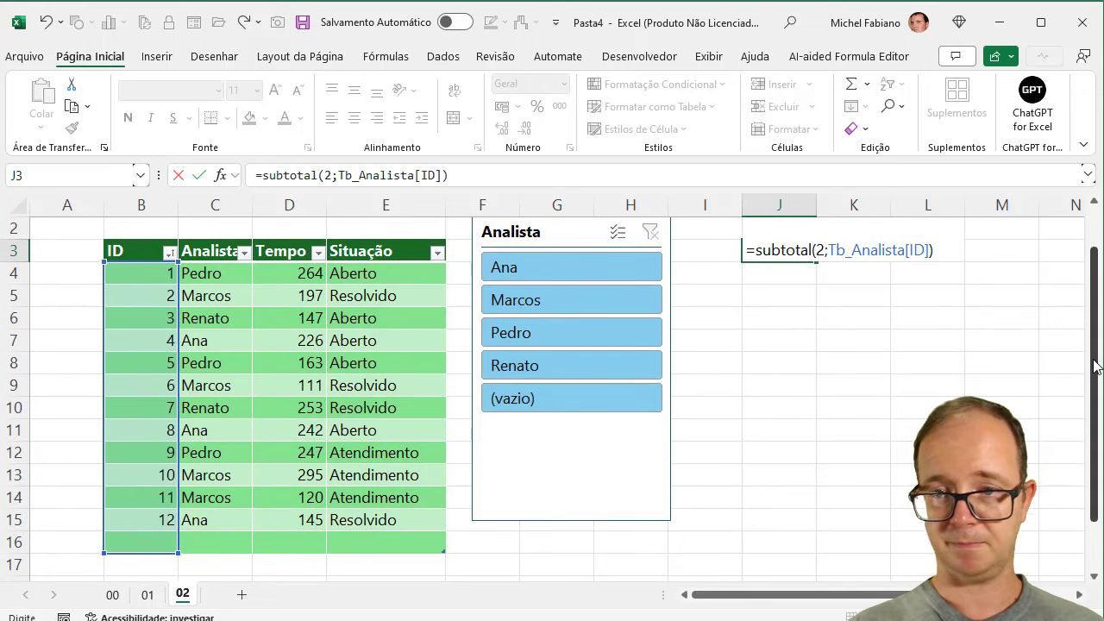
scroll(1094, 366, "up", 1)
key("Return")
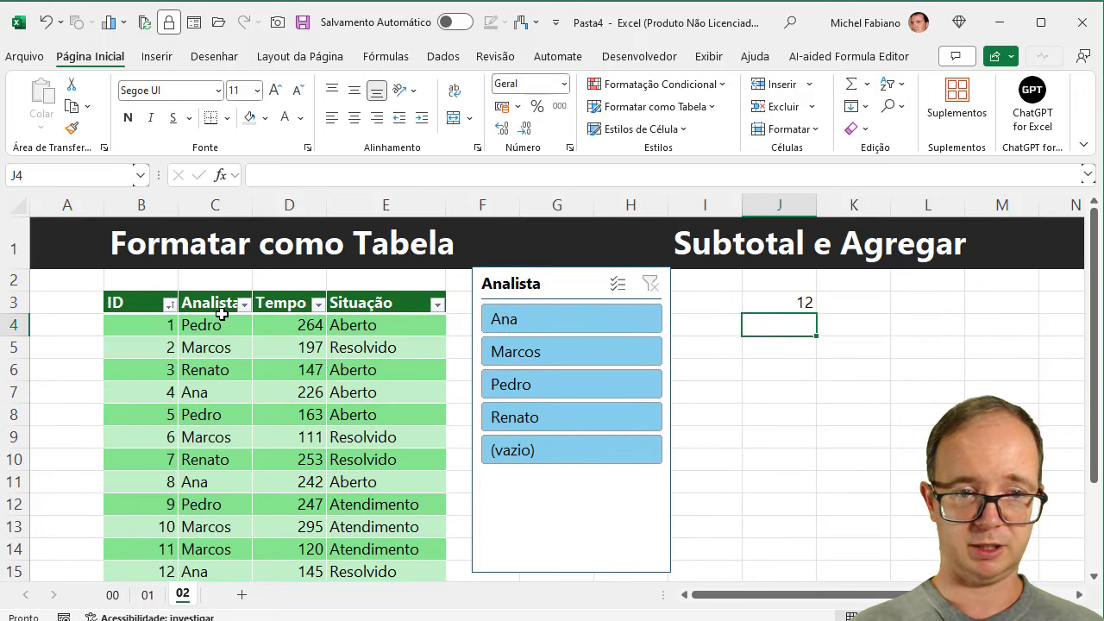
Step: Filter the slicer by Ana, Marcos, Pedro, Renato and (vazio), watching J3's count
left_click(536, 324)
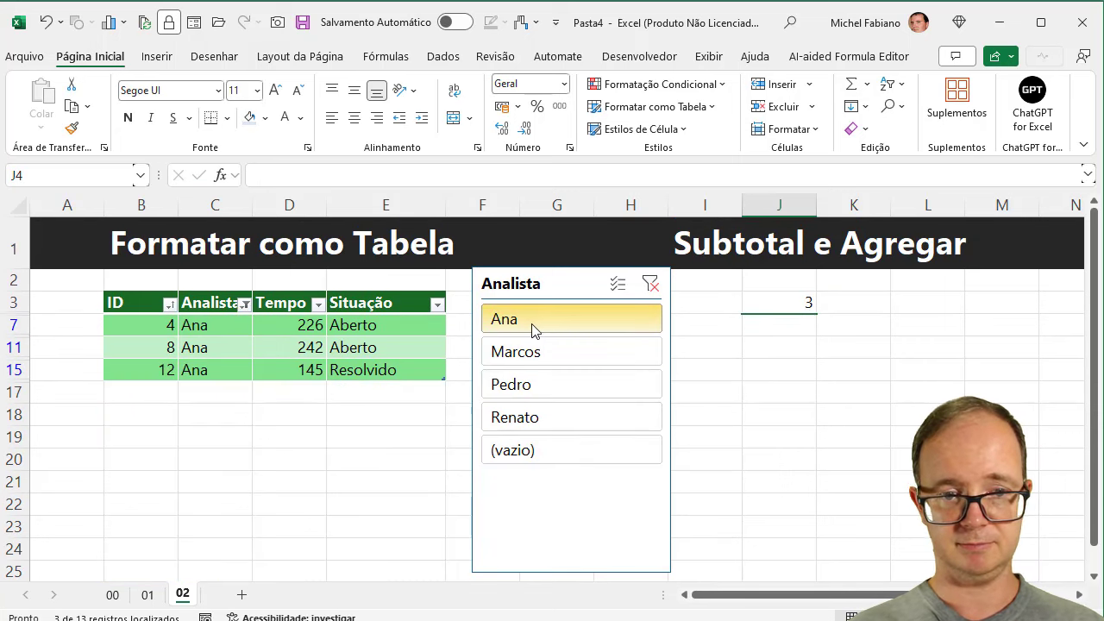
left_click(561, 354)
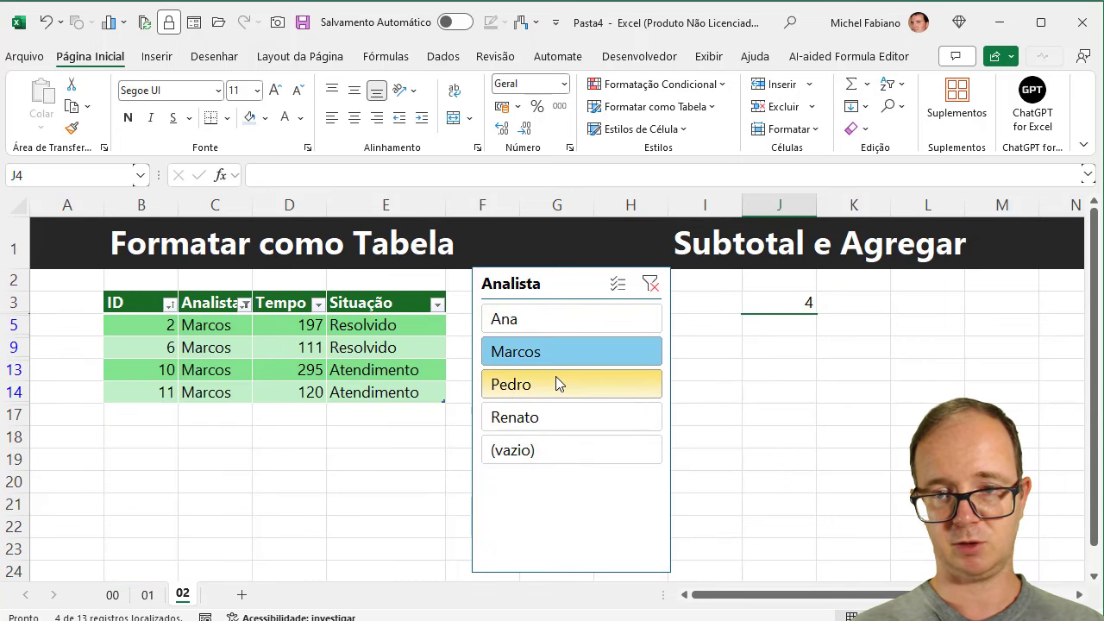
left_click(553, 383)
left_click(549, 418)
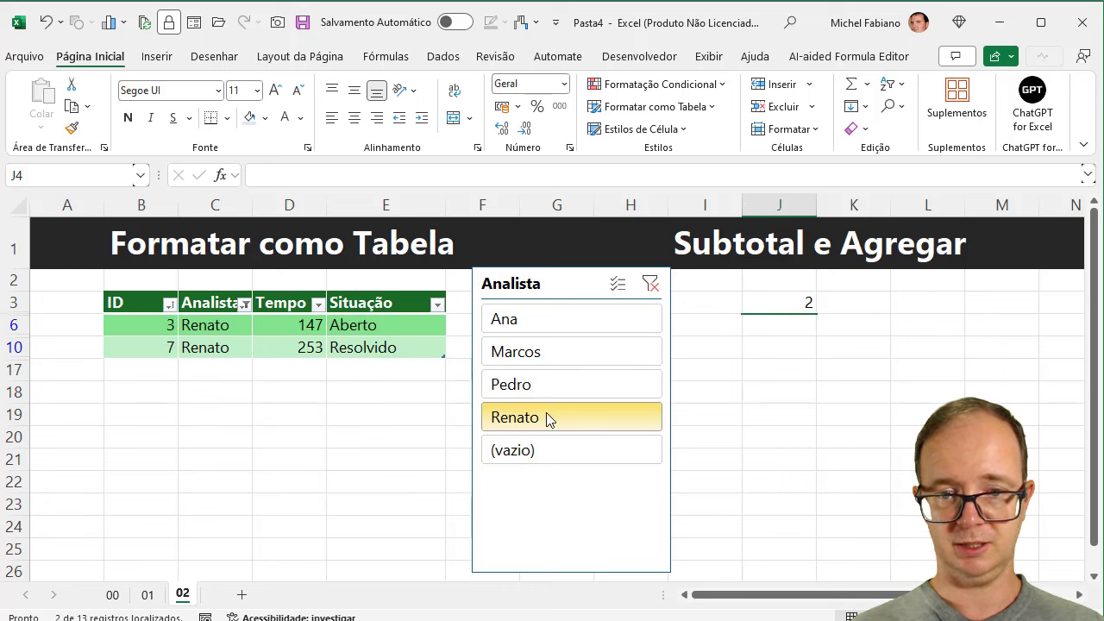
left_click(544, 445)
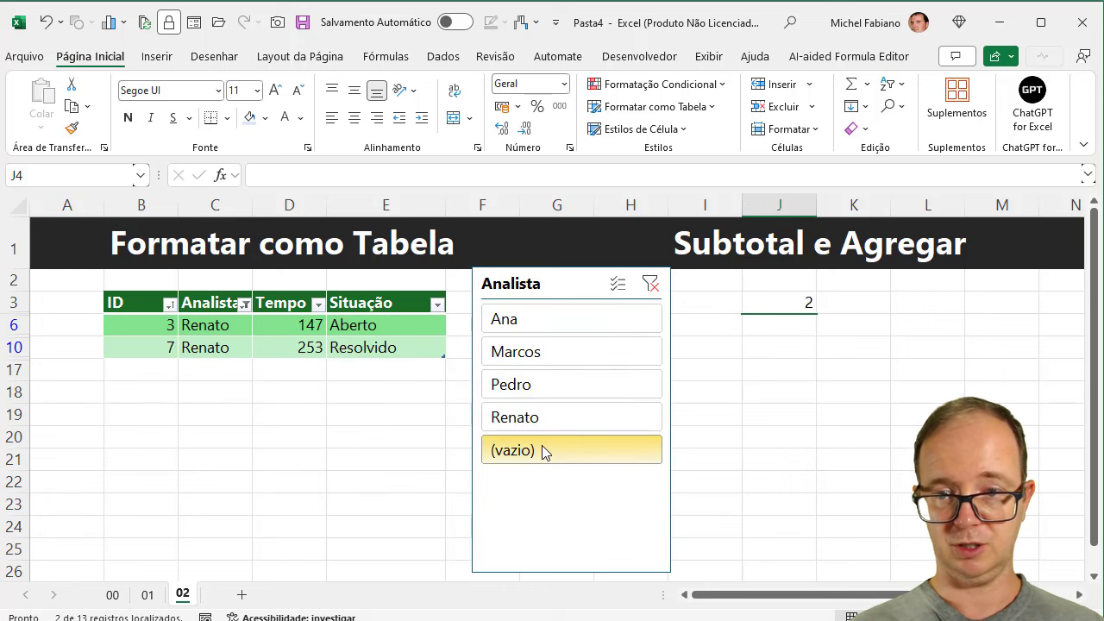
Step: Cycle through the analyst filters again, clear the slicer, and go to sheet 01
left_click(565, 332)
left_click(561, 358)
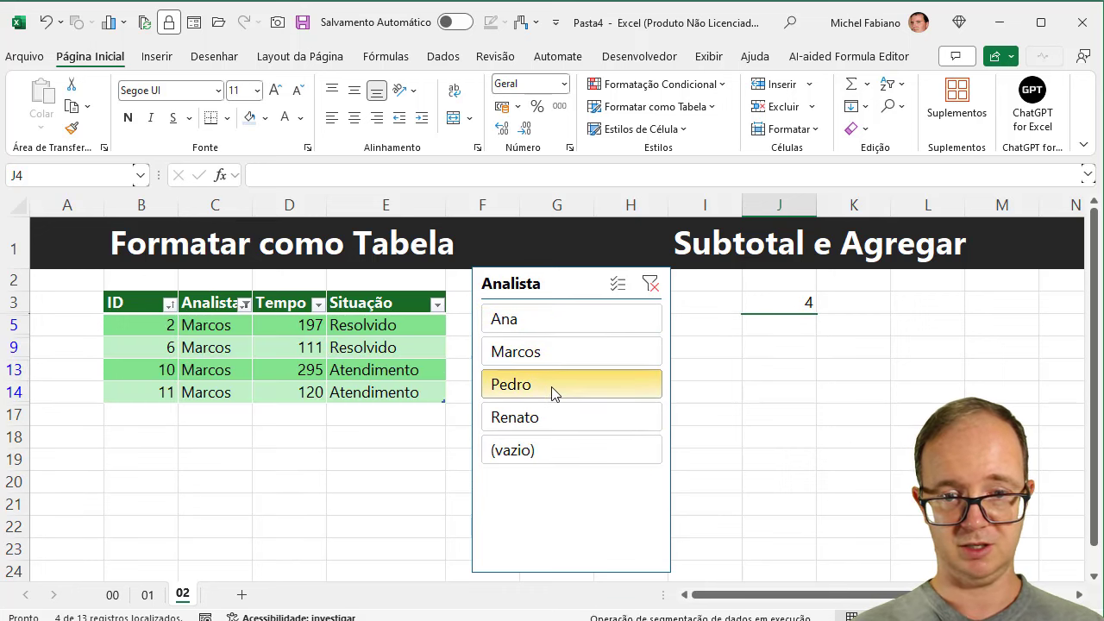
left_click(558, 386)
left_click(552, 421)
left_click(549, 356)
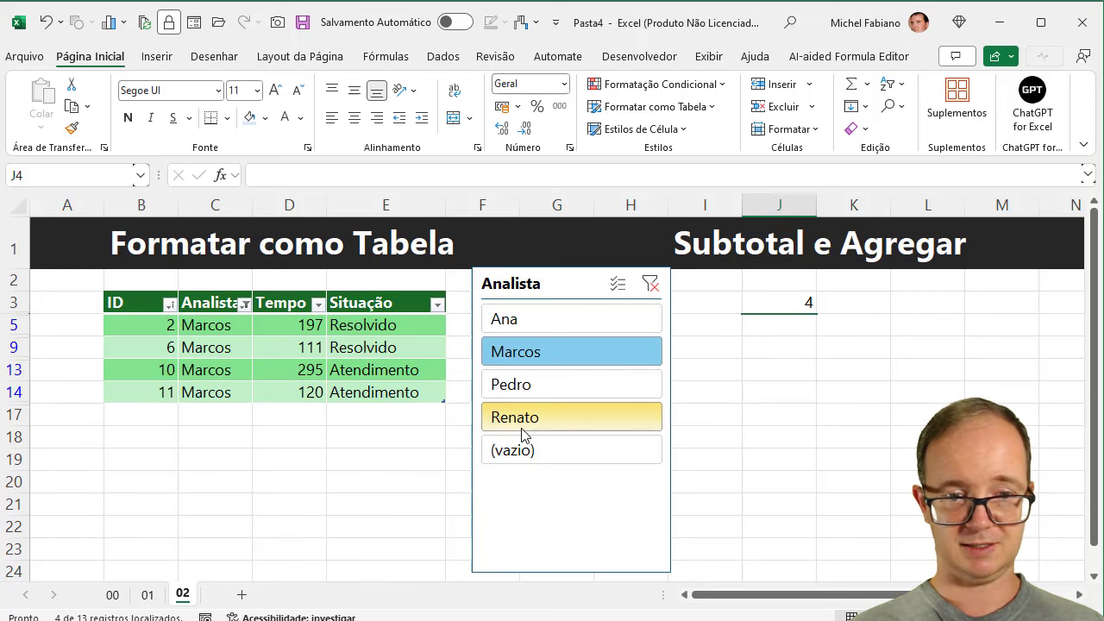
left_click(601, 324)
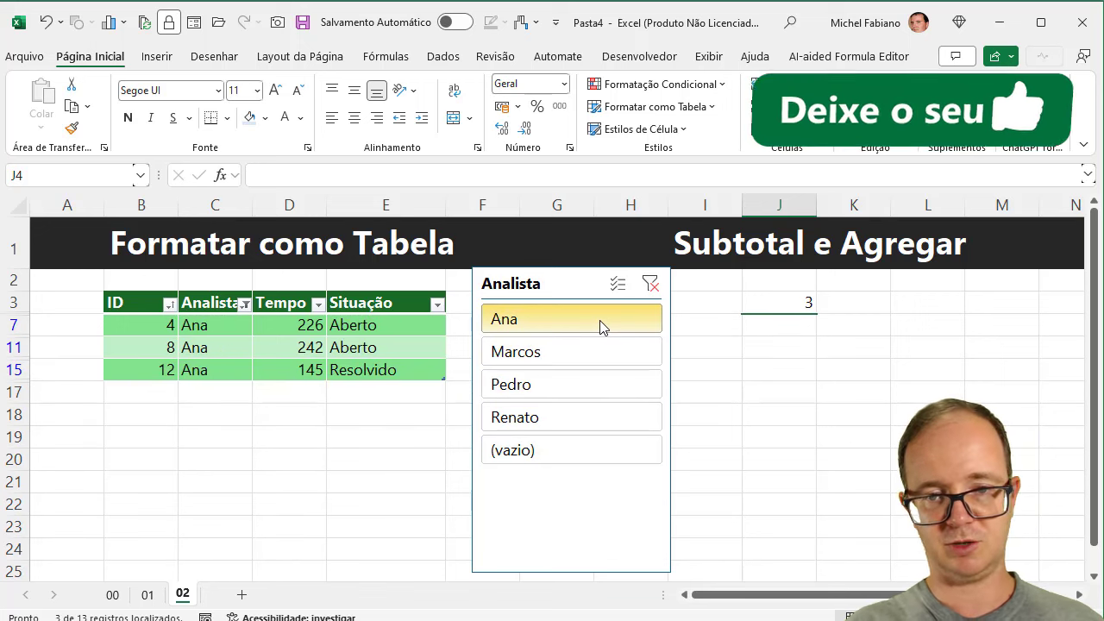
left_click(651, 290)
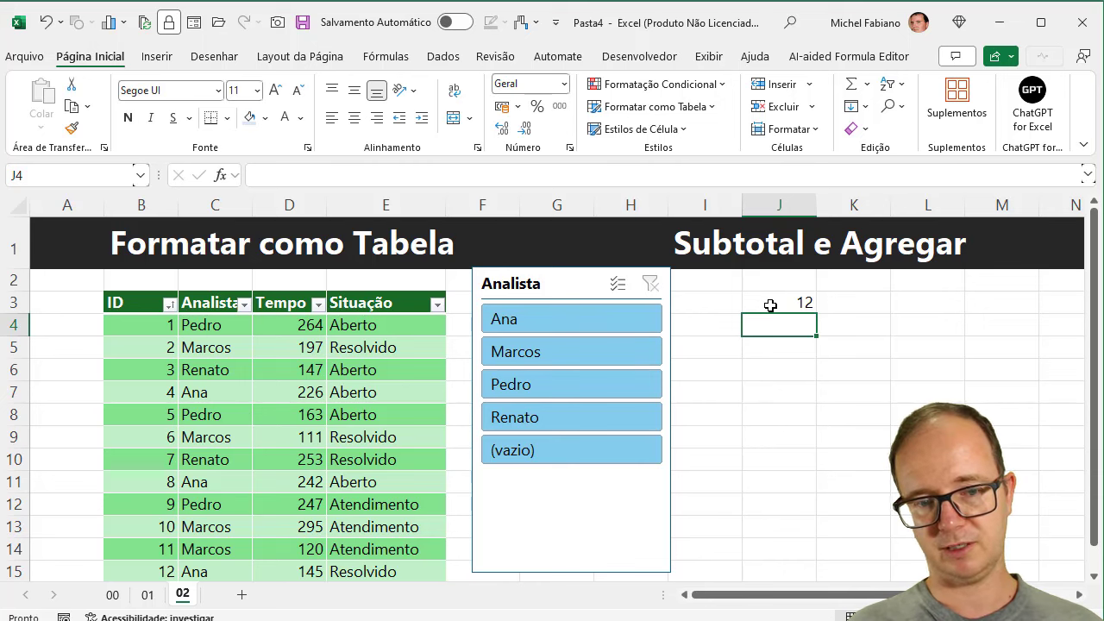
left_click(148, 595)
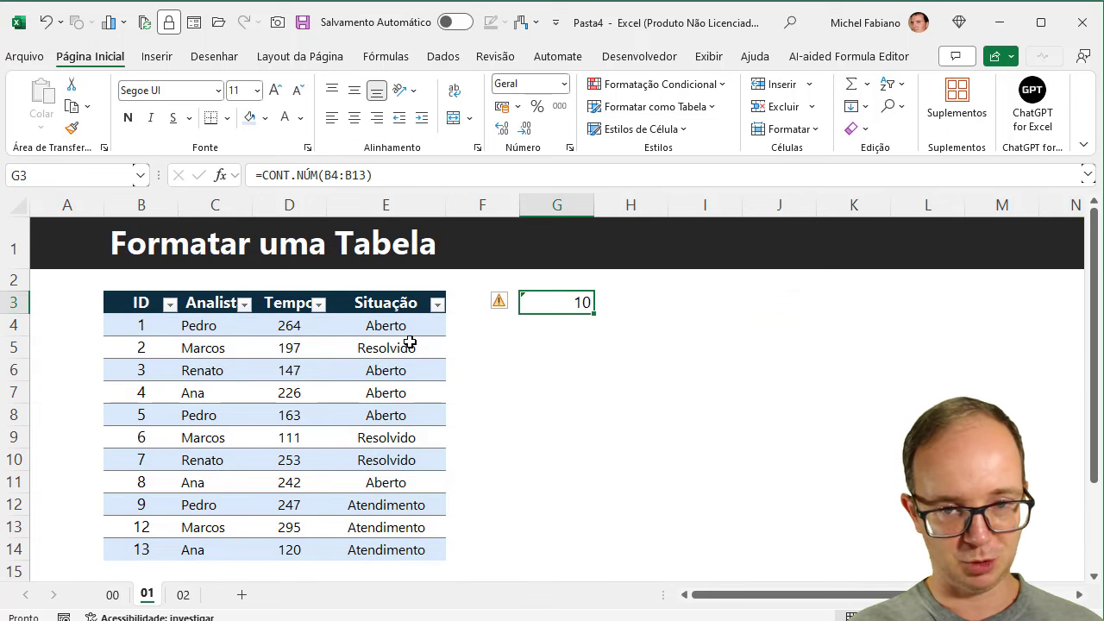
Step: Filter the sheet 01 table's Analista column to Ana only, then go back to sheet 02
left_click(244, 306)
left_click(57, 444)
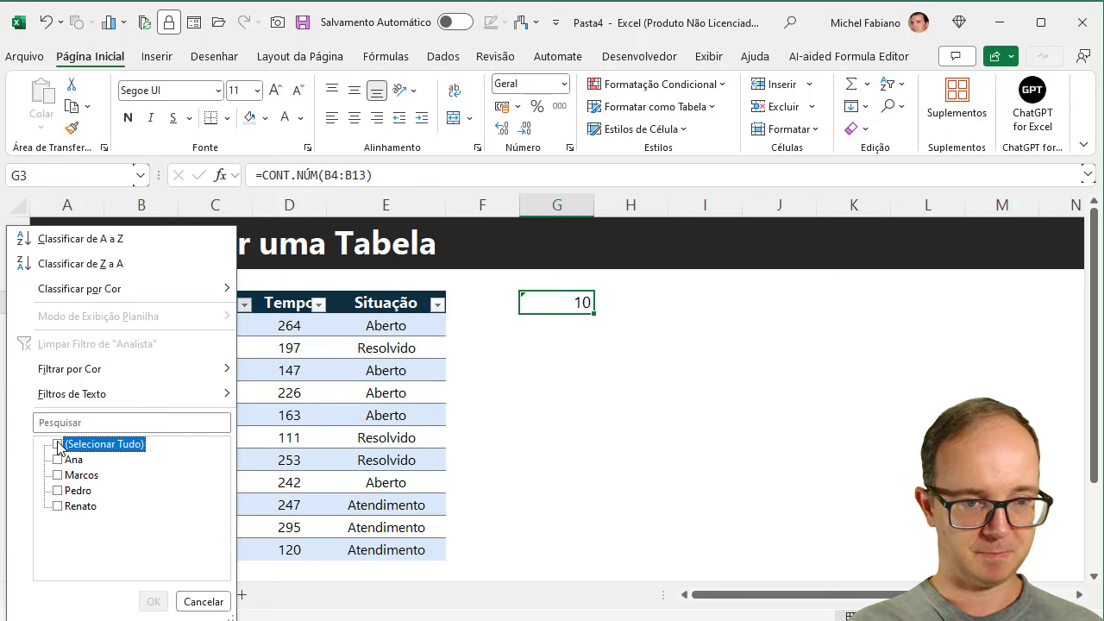
left_click(56, 460)
left_click(152, 602)
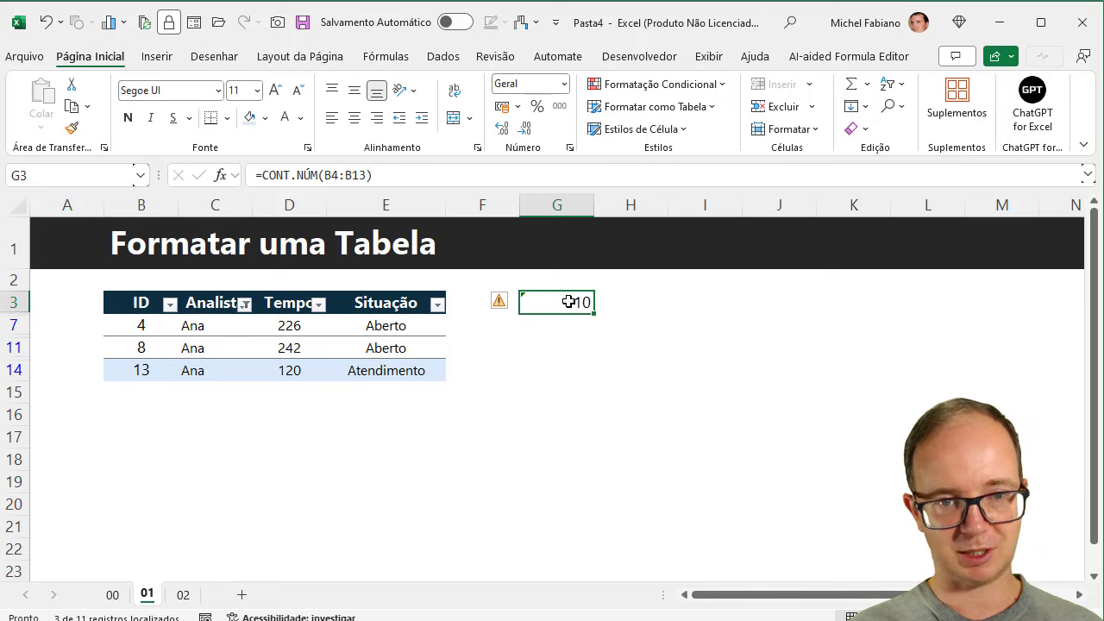
left_click(182, 595)
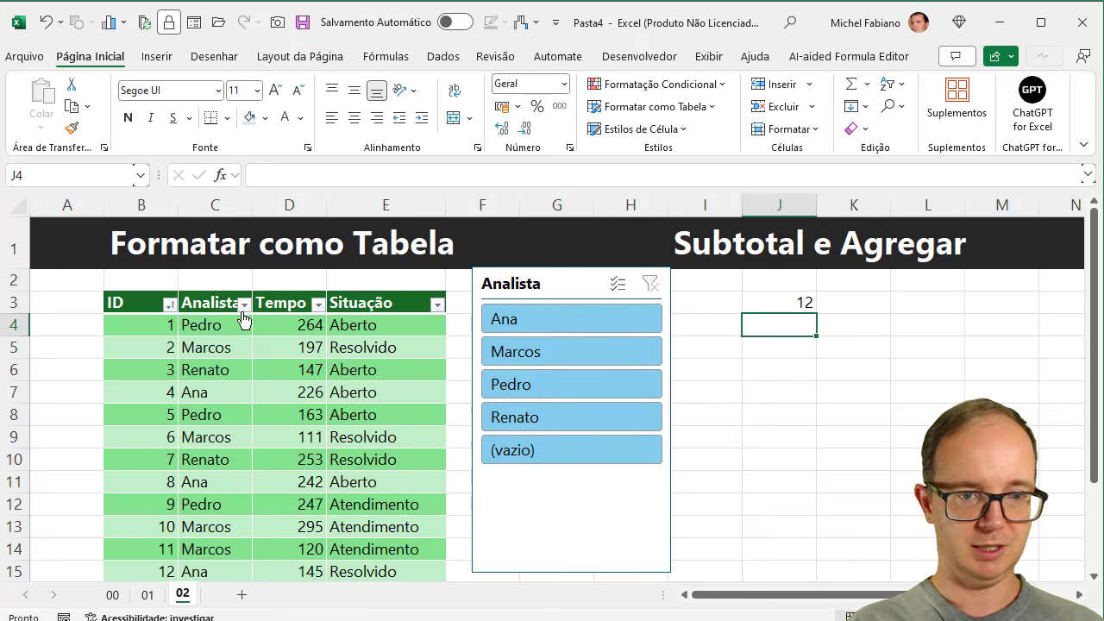
Step: Filter Tb_Analista's Analista column to Ana so J3 shows 3, then clear the filter to restore all rows
left_click(244, 303)
left_click(58, 444)
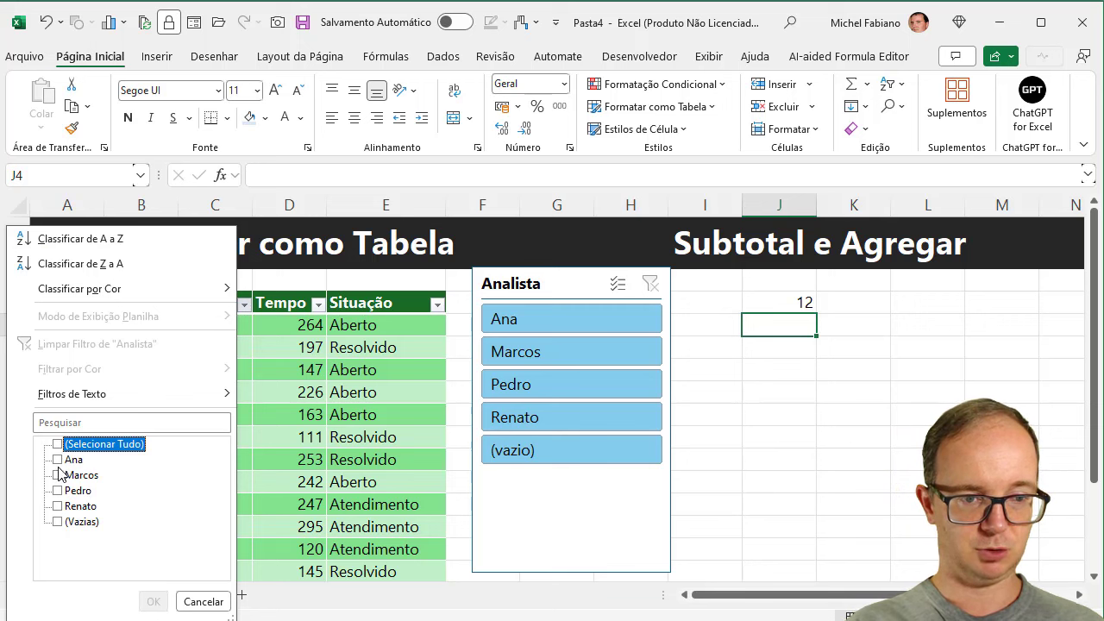
left_click(58, 460)
left_click(152, 601)
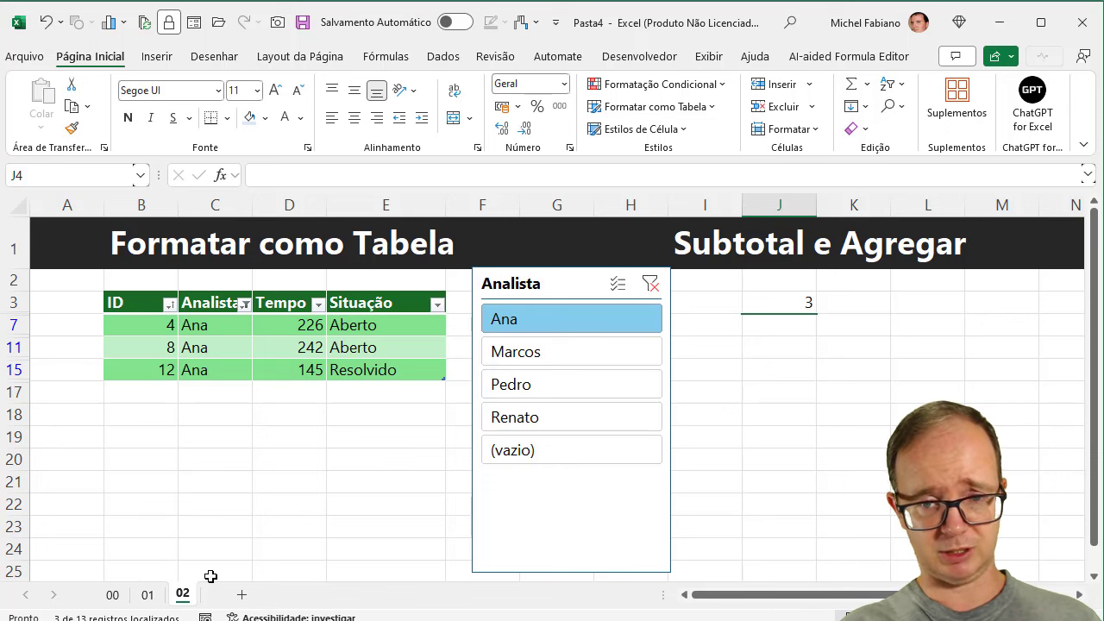
left_click(650, 284)
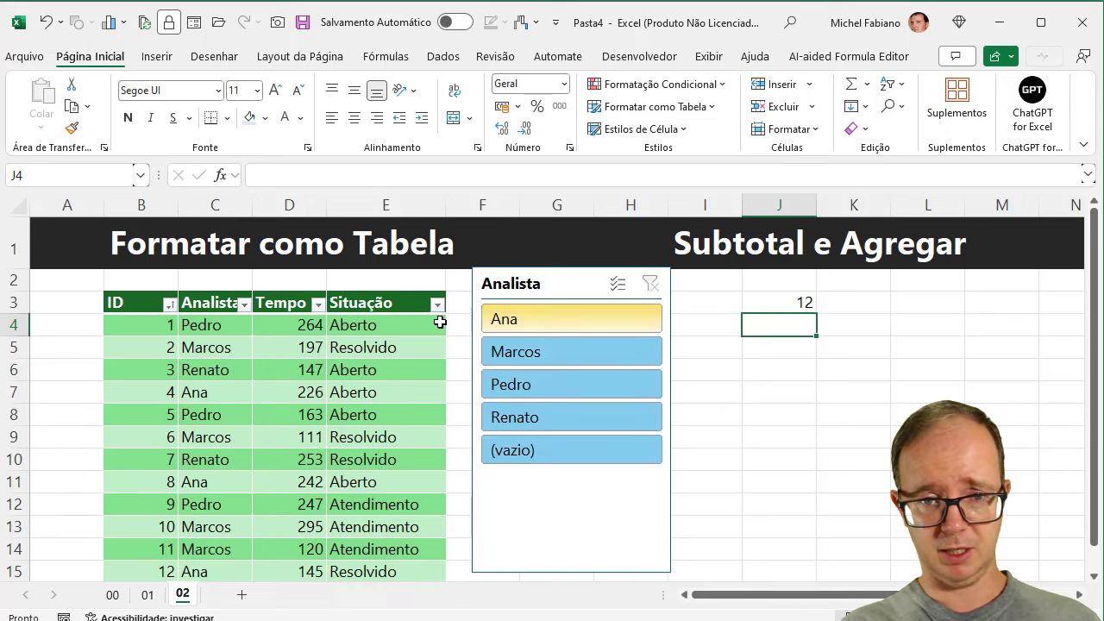
left_click(439, 323)
Step: Apply the dark green style from the Escura section of the table styles gallery to Tb_Analista
left_click(886, 59)
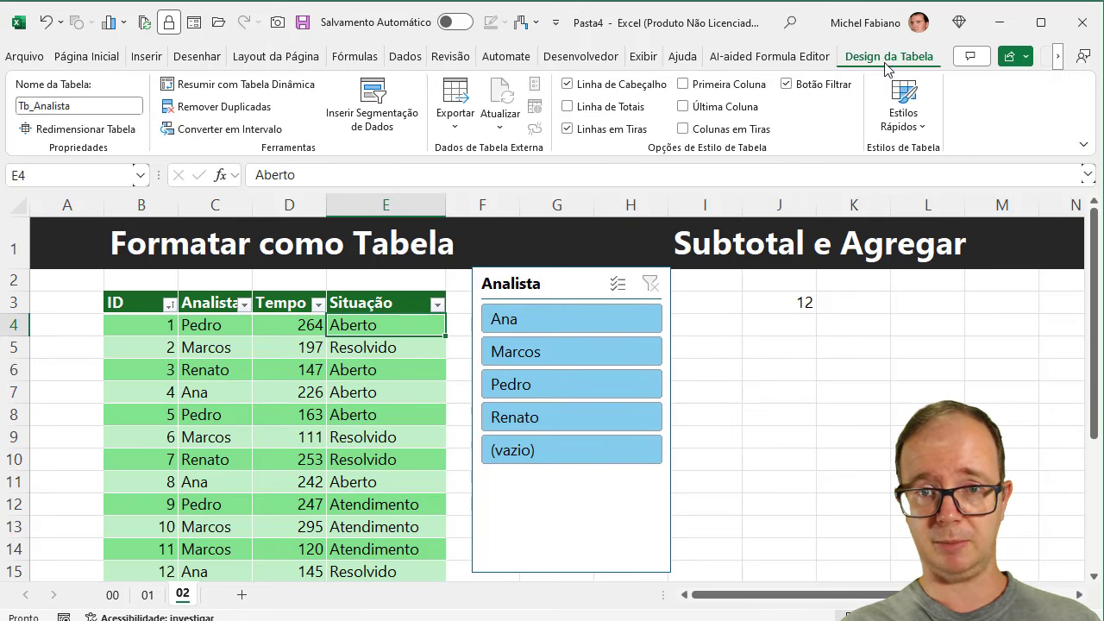
left_click(905, 96)
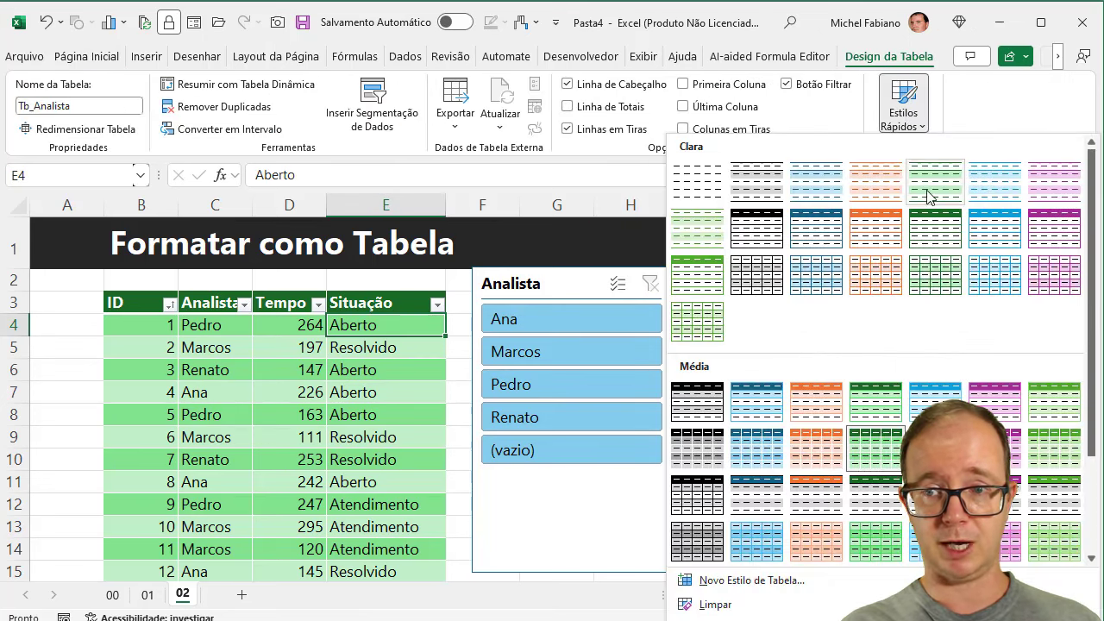
right_click(1092, 469)
left_click(1091, 476)
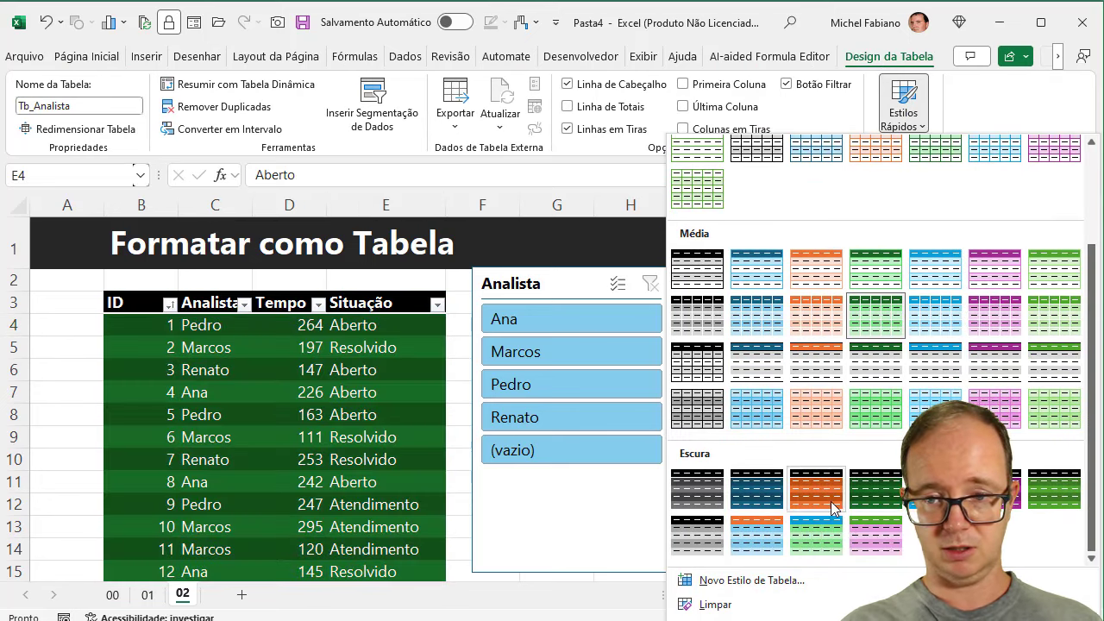
left_click(874, 500)
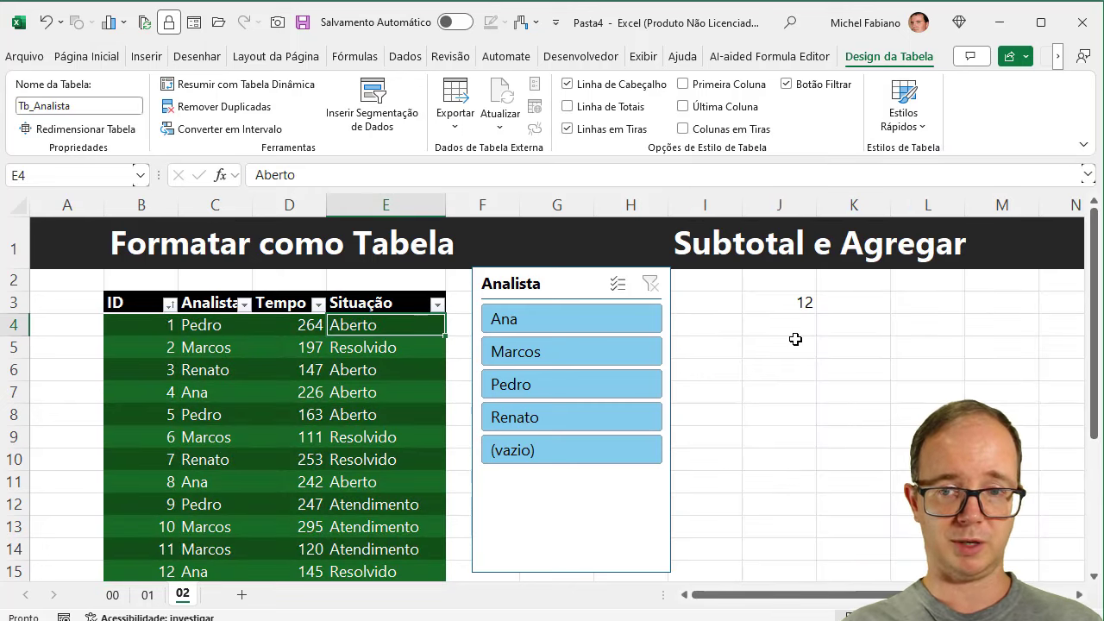